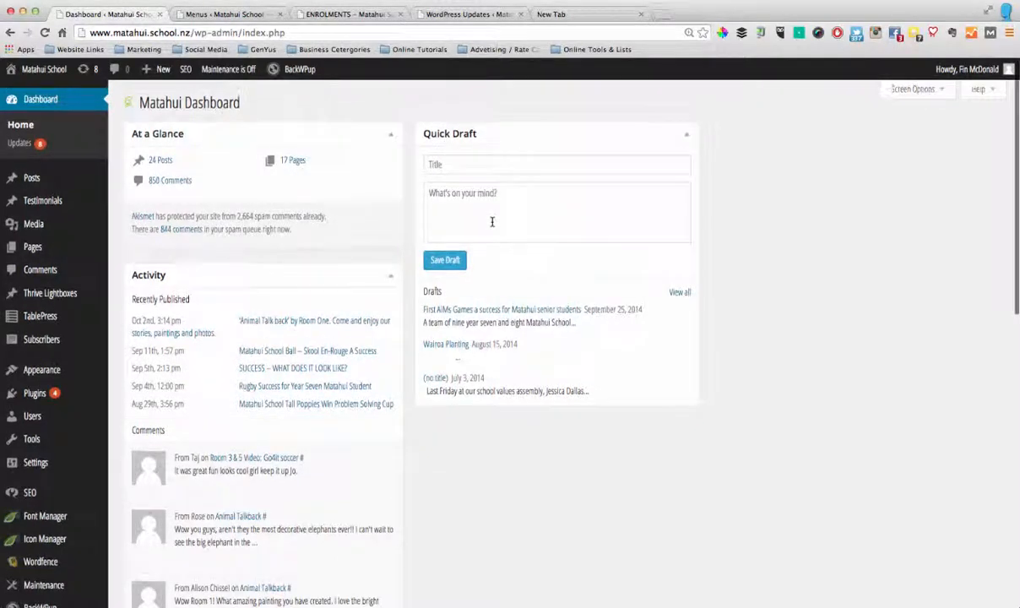
Create a new post titled "Max's Cool Blog Post" and save it as a draft
mouse_move(27, 179)
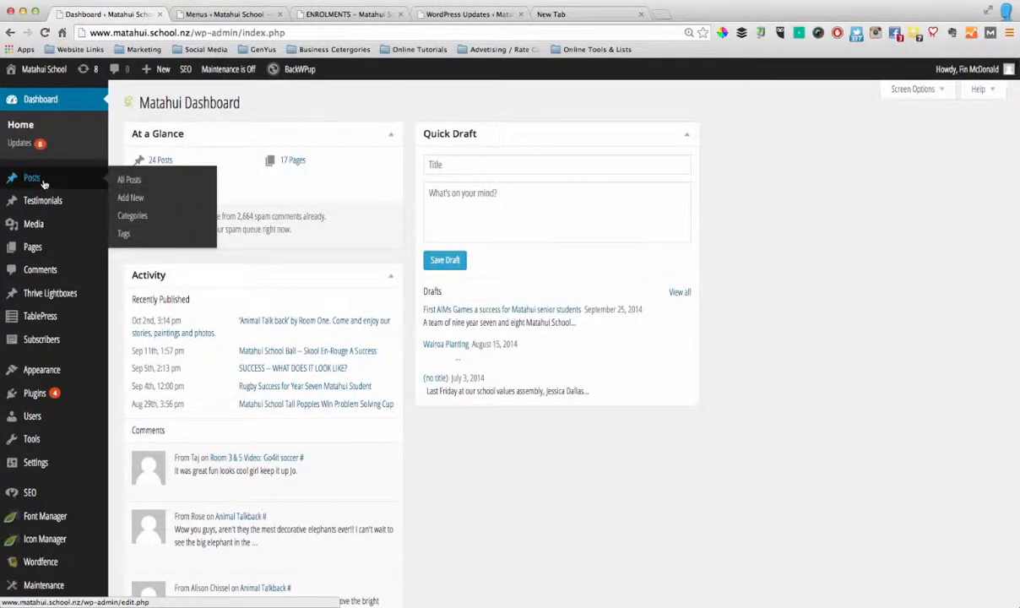
click(132, 201)
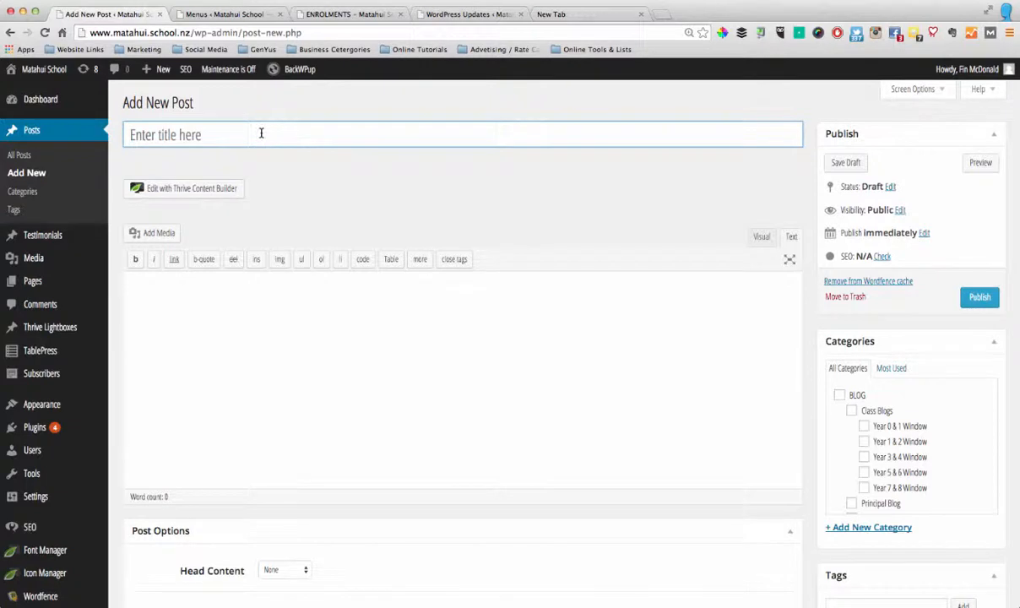
click(261, 133)
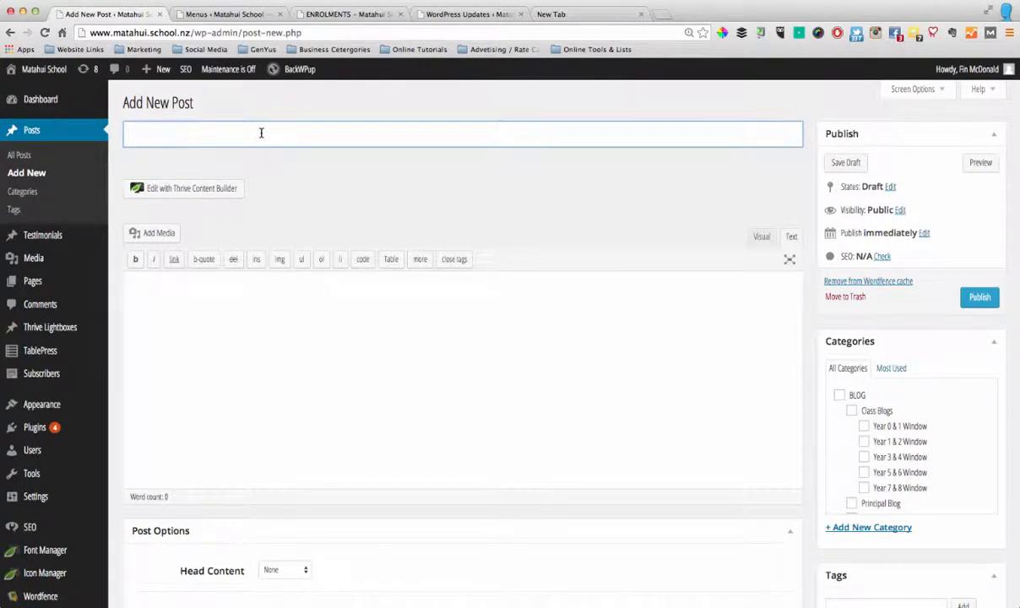
text(Max's Cool Blog Post)
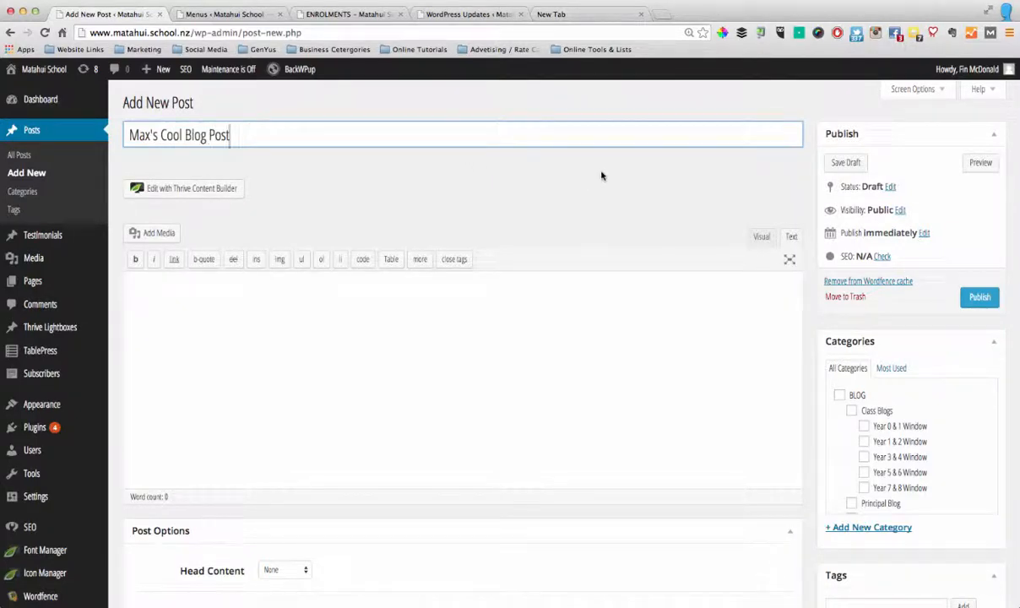
click(858, 165)
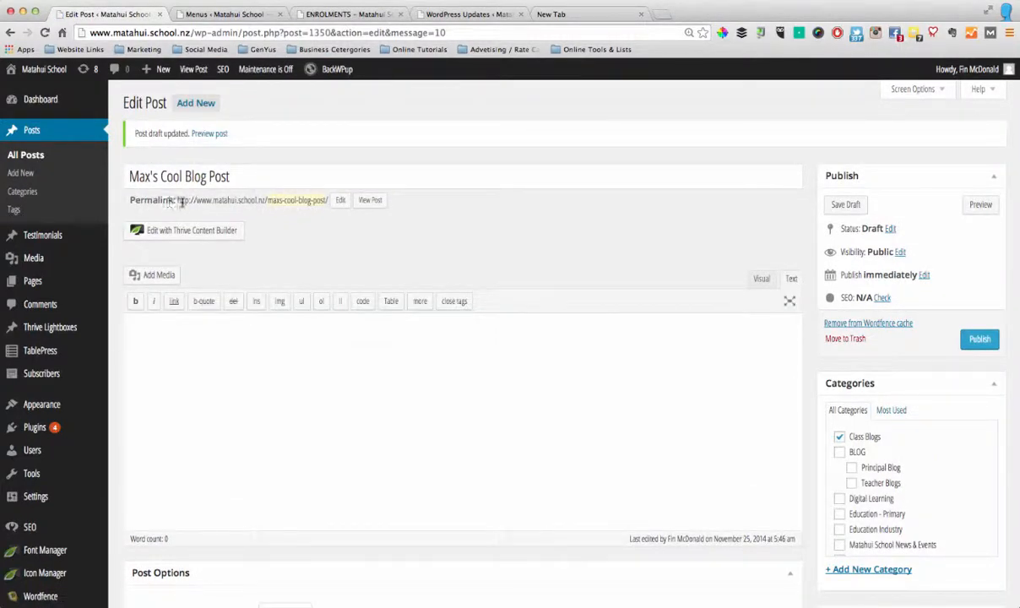
Assign the post to the Outdoor Education category
scroll(290, 200, down, 1)
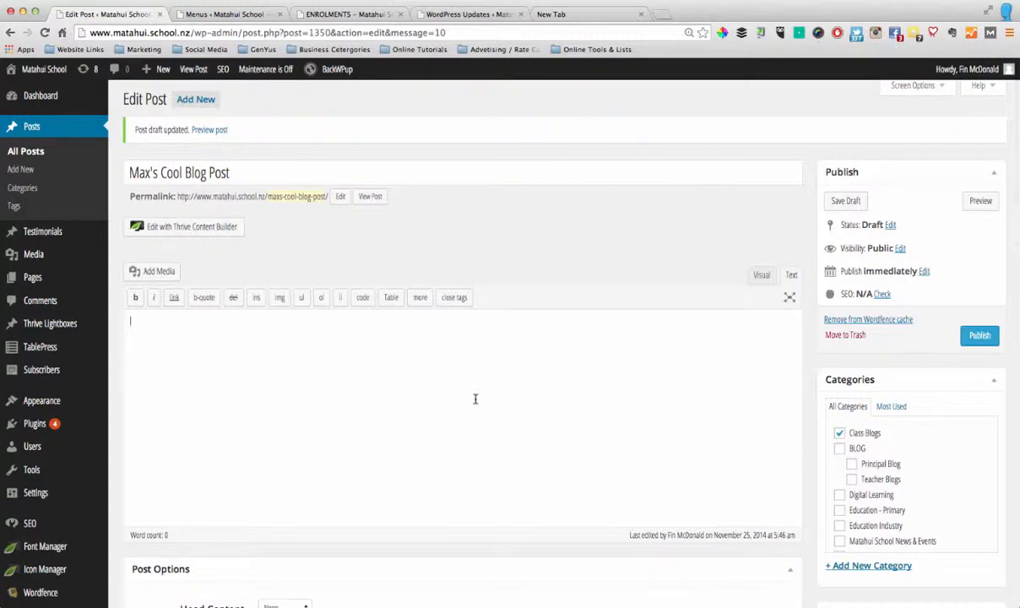
scroll(475, 399, down, 2)
scroll(475, 398, down, 4)
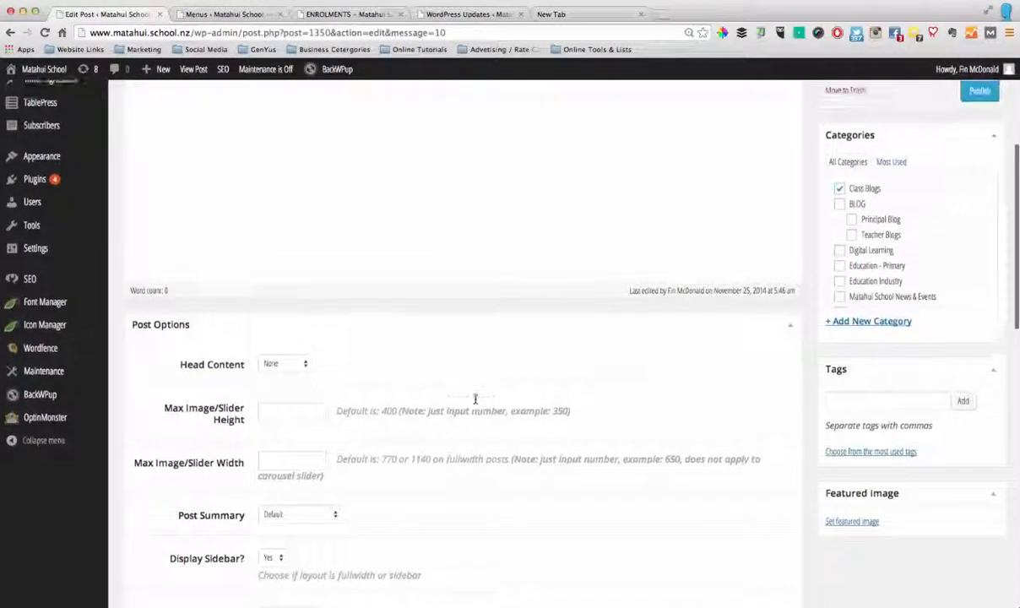
scroll(474, 398, up, 4)
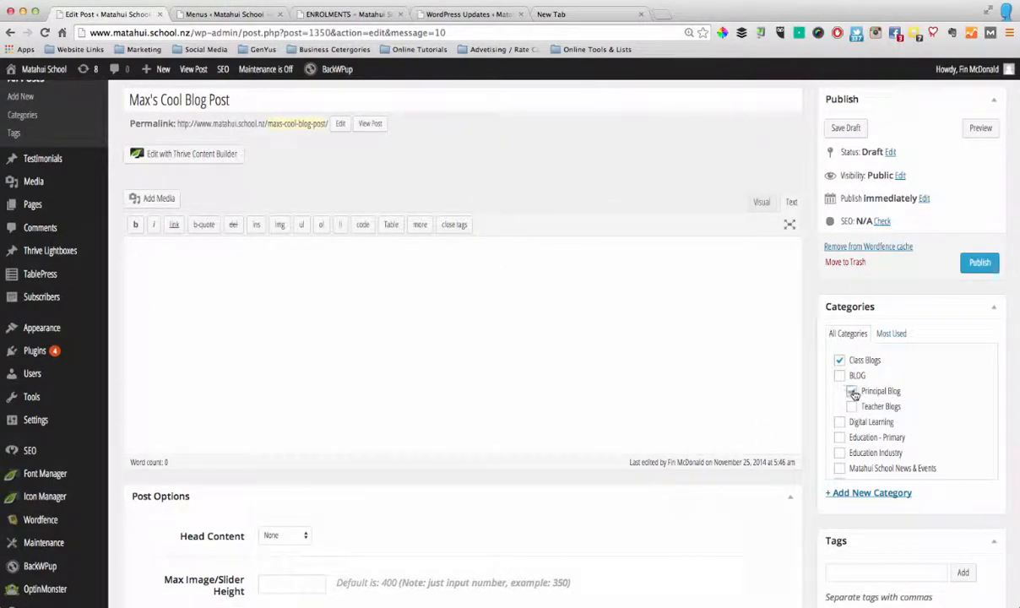
scroll(928, 391, down, 6)
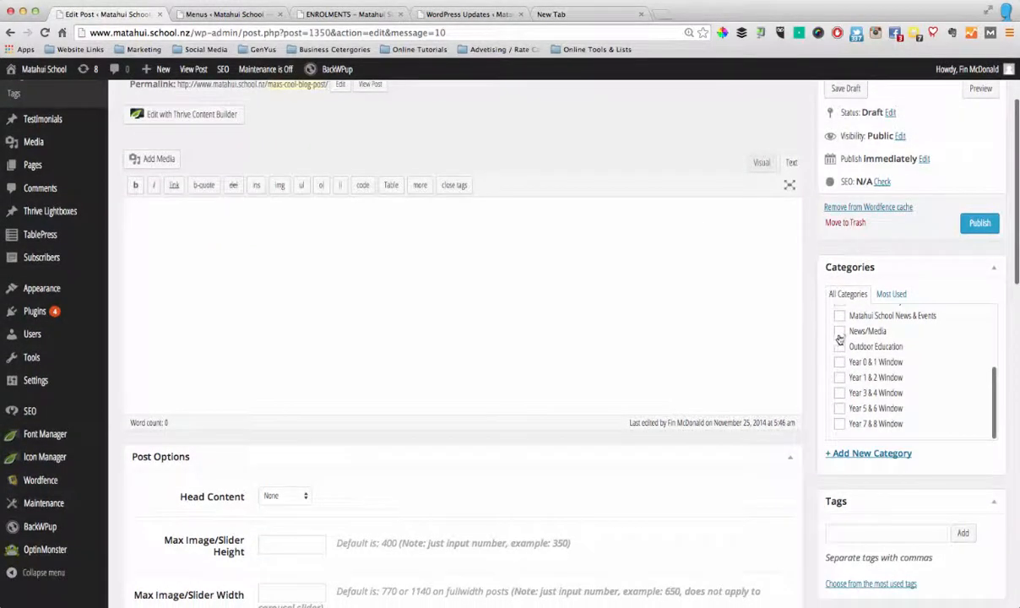
click(840, 349)
Set the stage performance photo P1080054.jpg from the media library as the post's featured image
scroll(870, 487, down, 5)
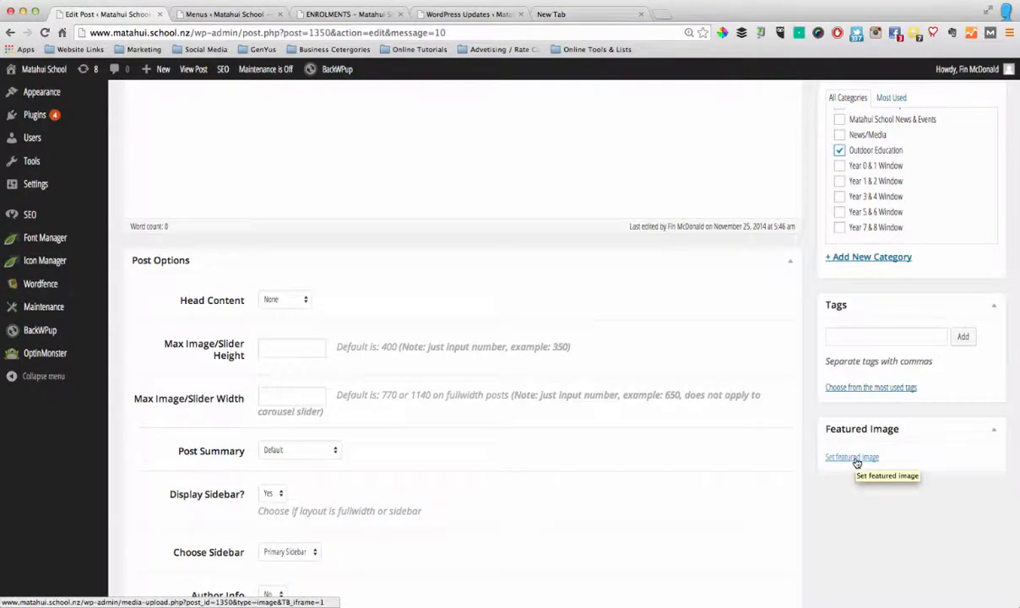
click(853, 458)
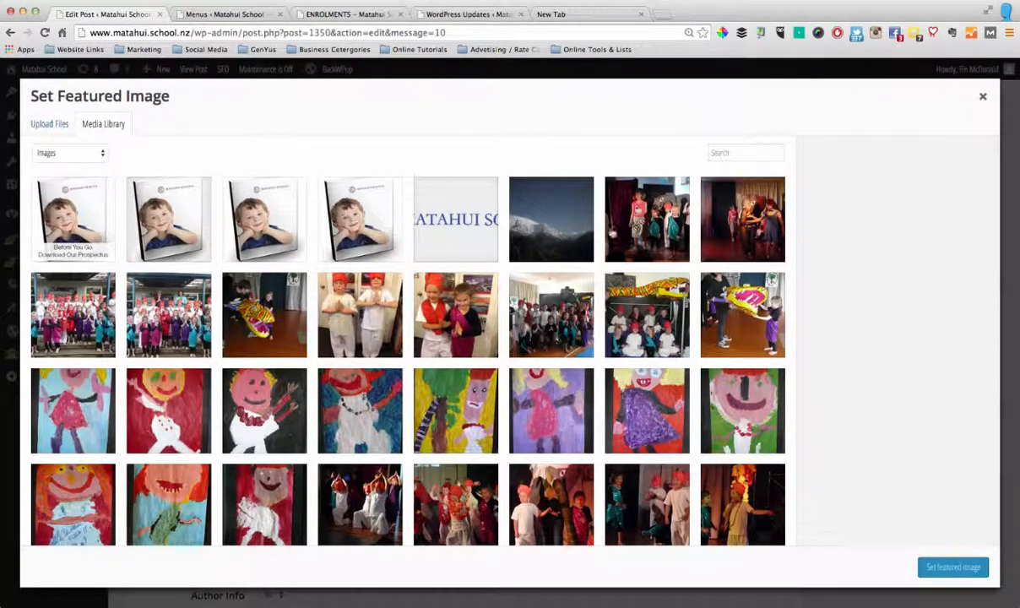
click(611, 217)
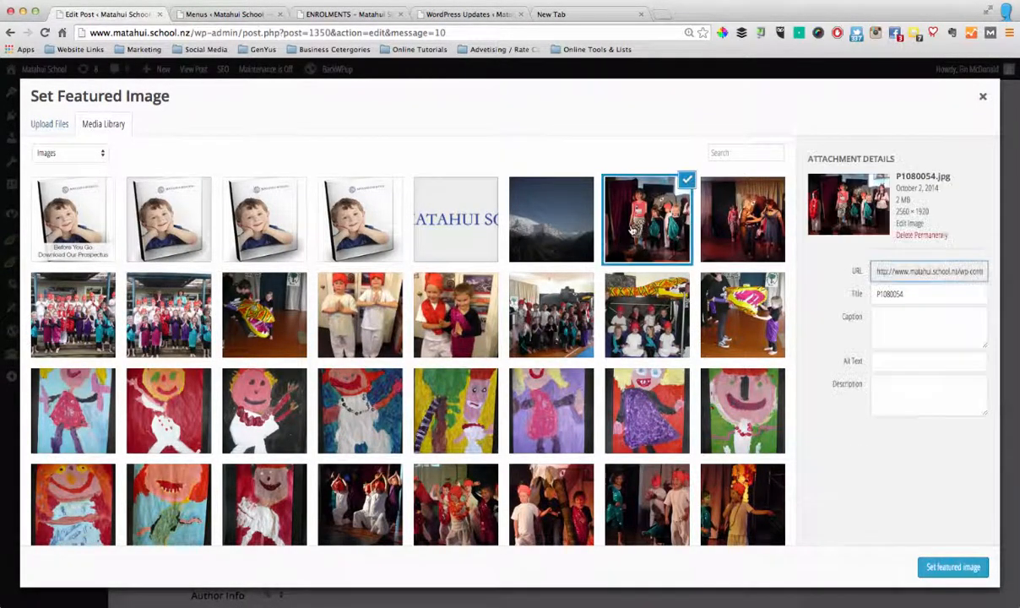
click(946, 566)
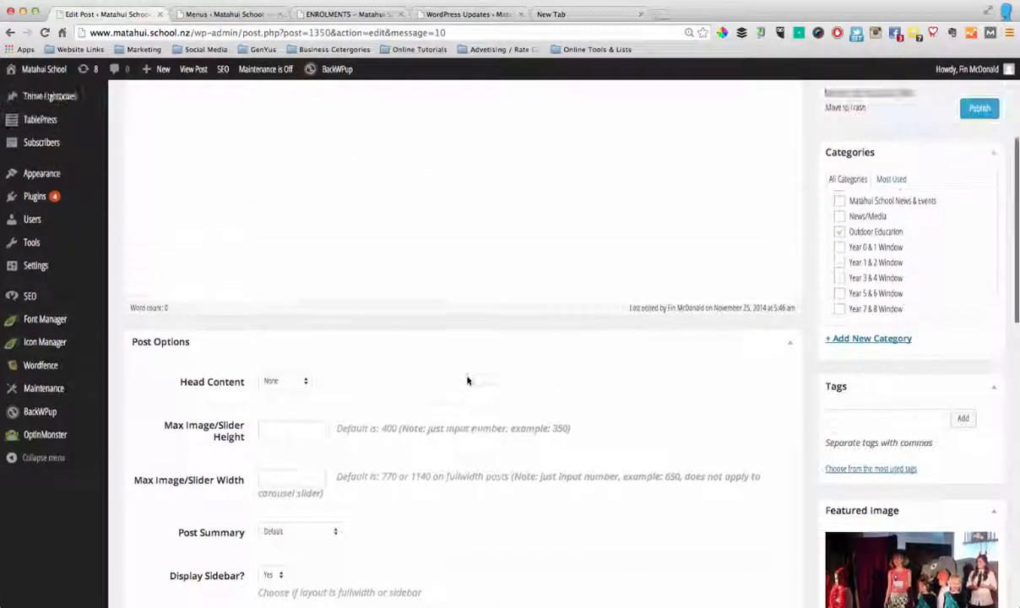
Open the post in Thrive Content Builder and look through the available content elements
scroll(467, 379, up, 5)
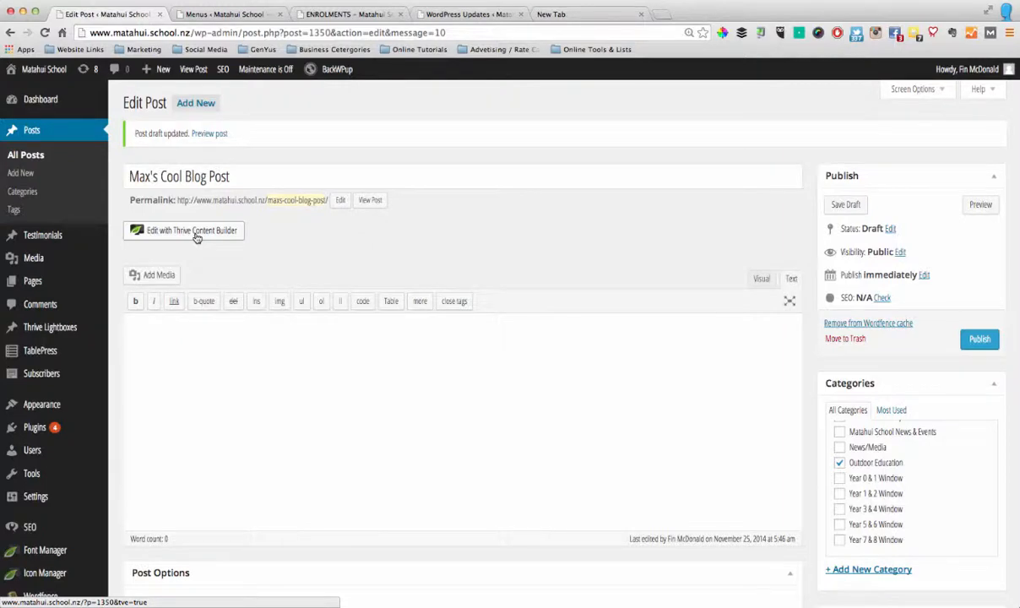
click(195, 237)
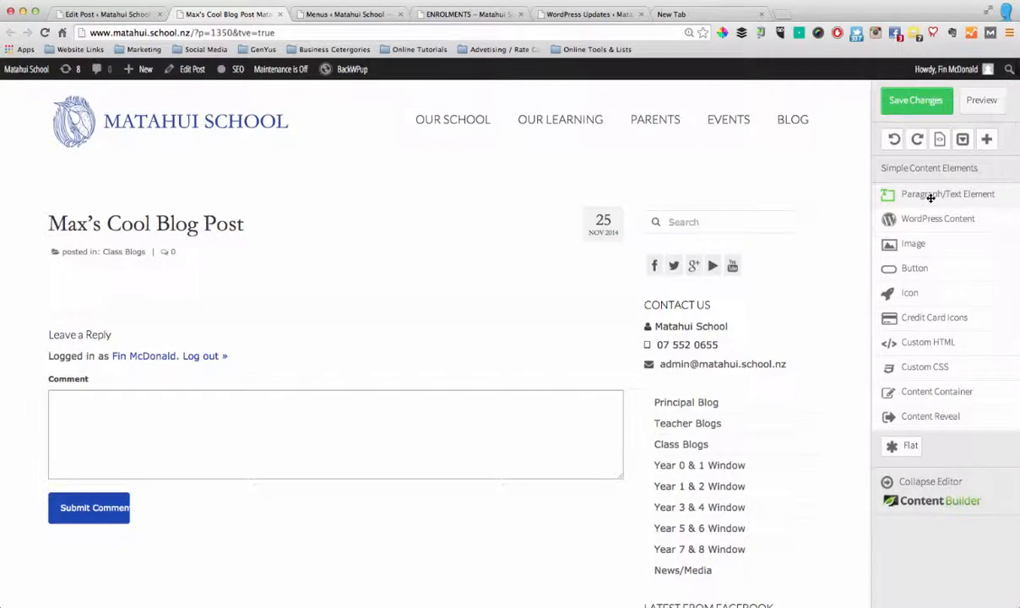
scroll(933, 207, down, 2)
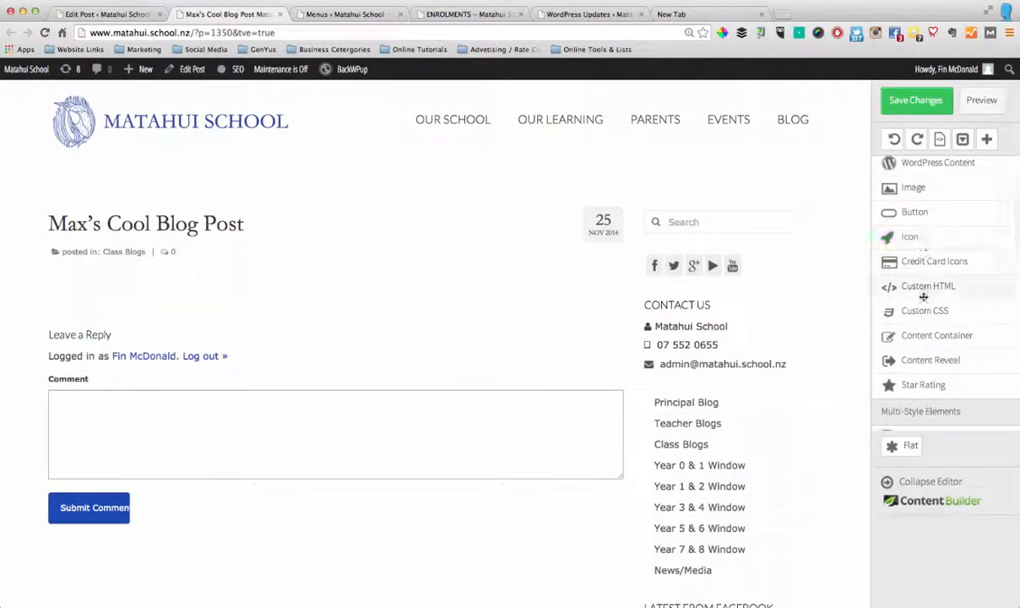
scroll(926, 381, up, 2)
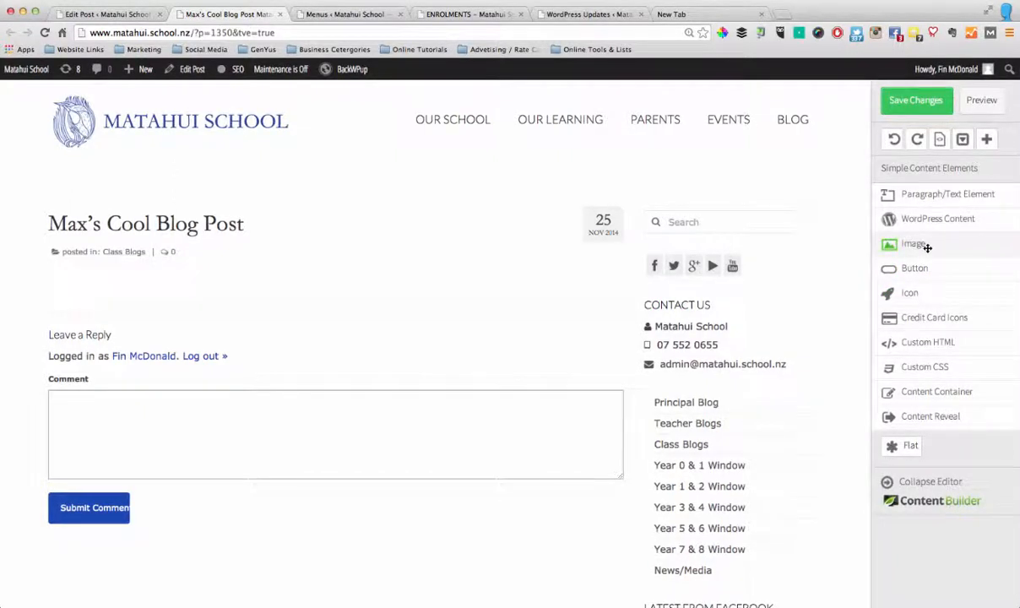
Add a paragraph/text element below the post title with the text "Type in your text here"
drag(894, 190, 334, 272)
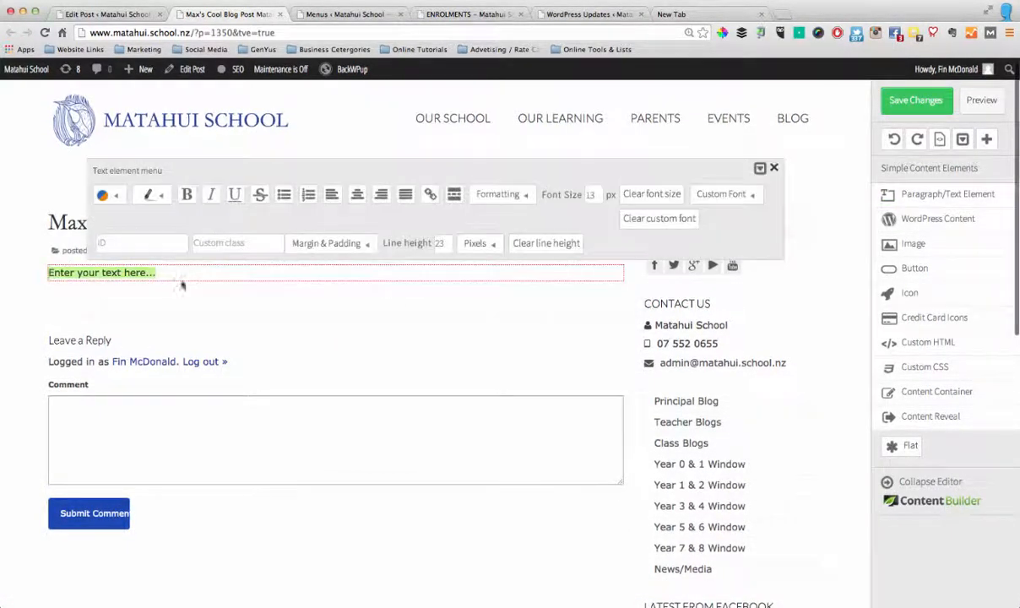
text(Ty)
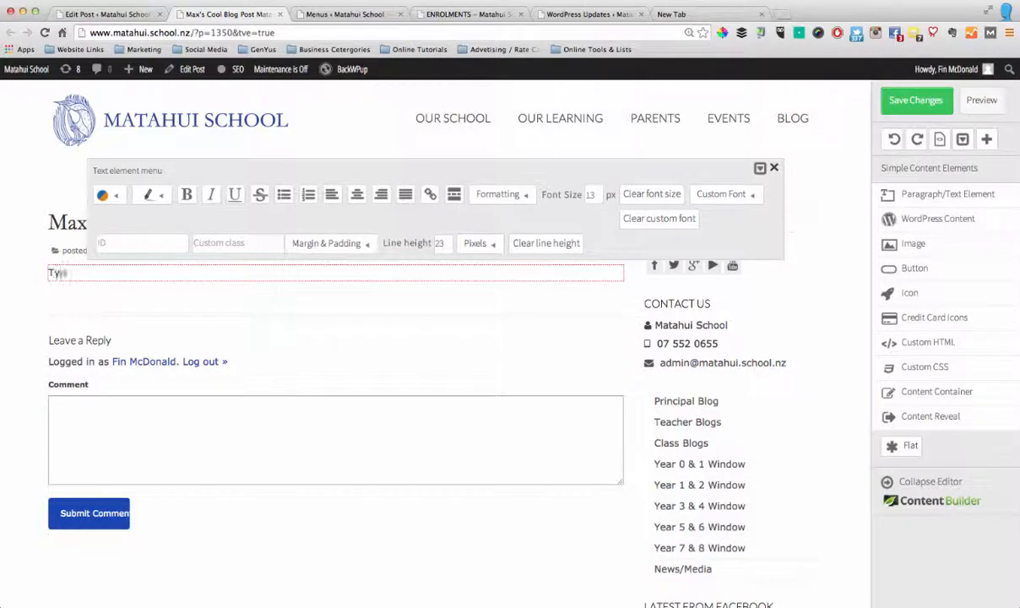
text(pe in your text here)
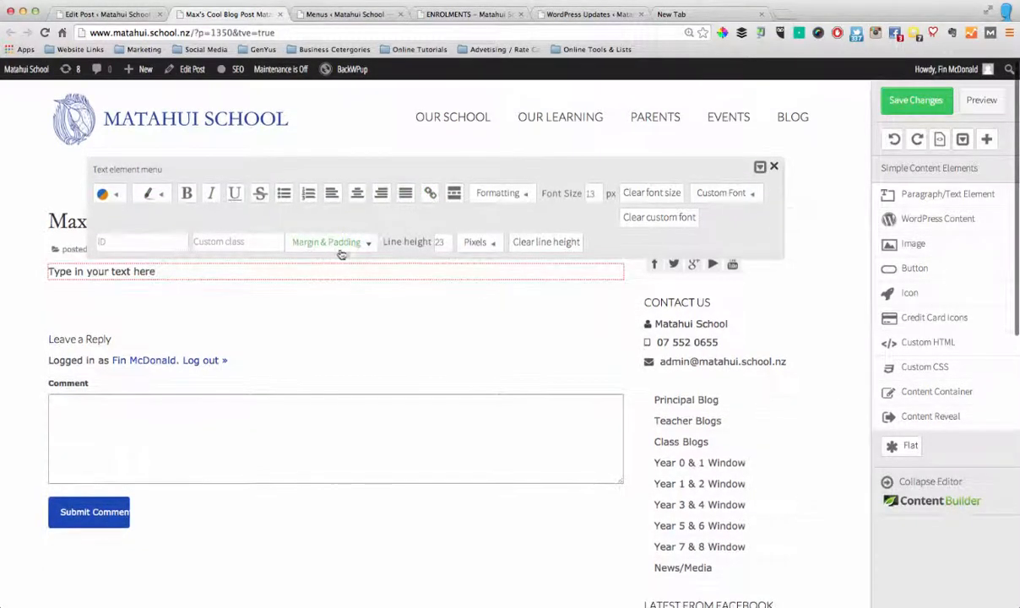
Try the default blue as the paragraph's text color and clear the color again
click(117, 193)
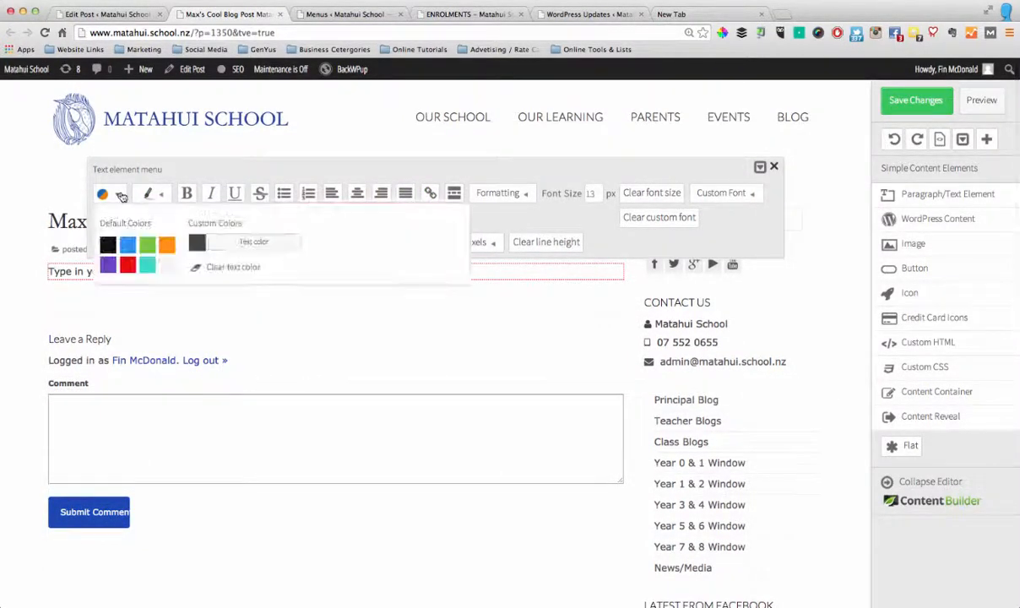
click(127, 245)
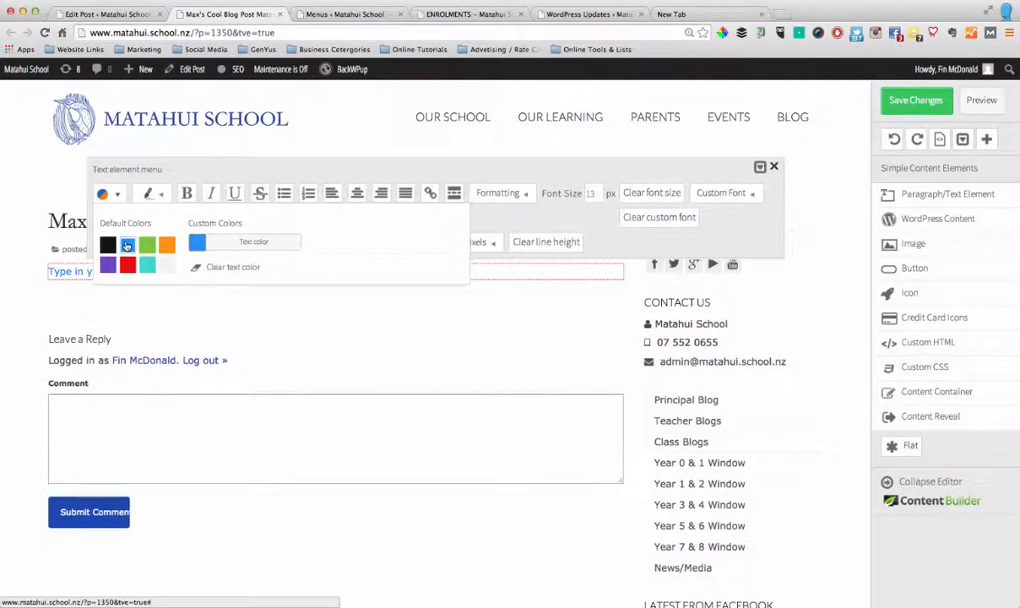
click(234, 270)
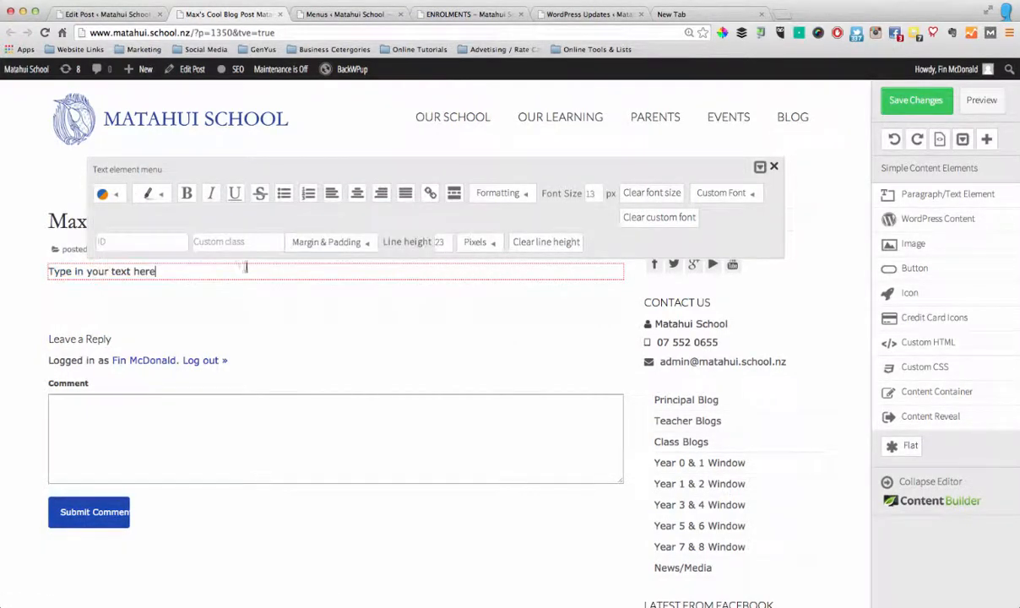
Center the paragraph "Type in your text here"
click(357, 194)
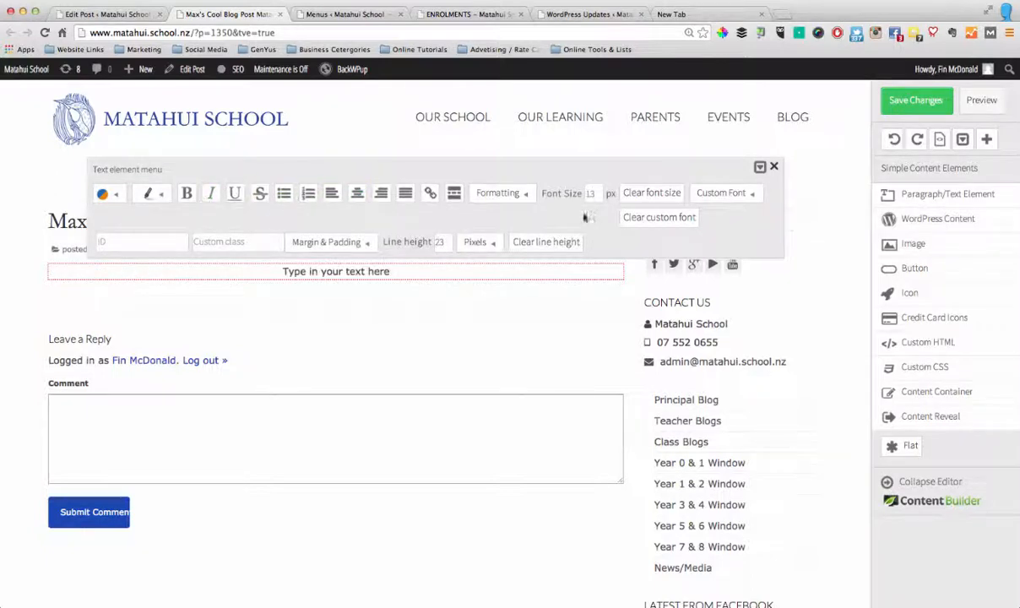
Try the Lato 1.6em custom font on the paragraph and clear the custom font again
click(728, 193)
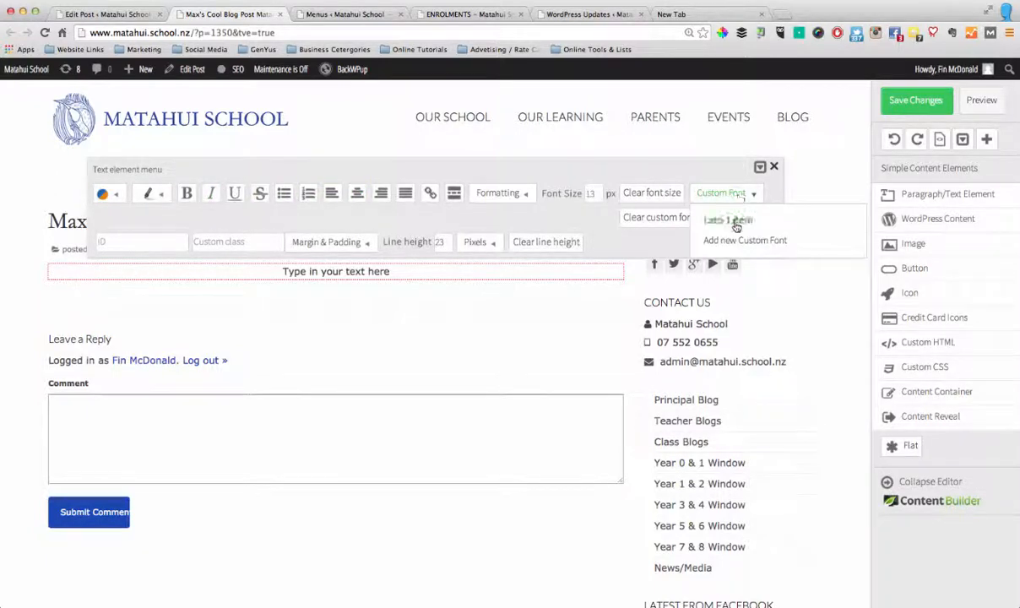
click(730, 222)
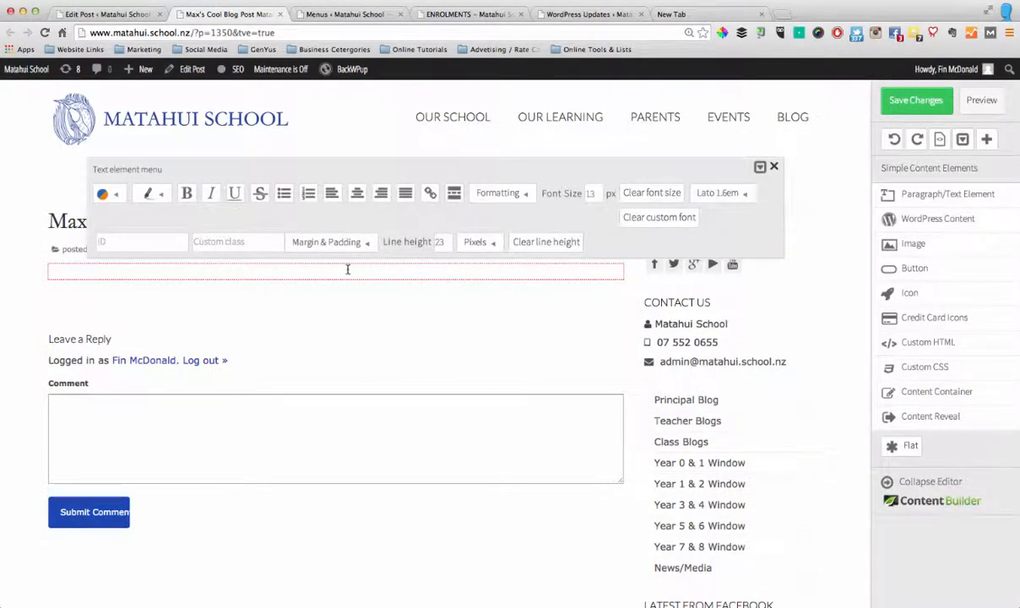
click(733, 193)
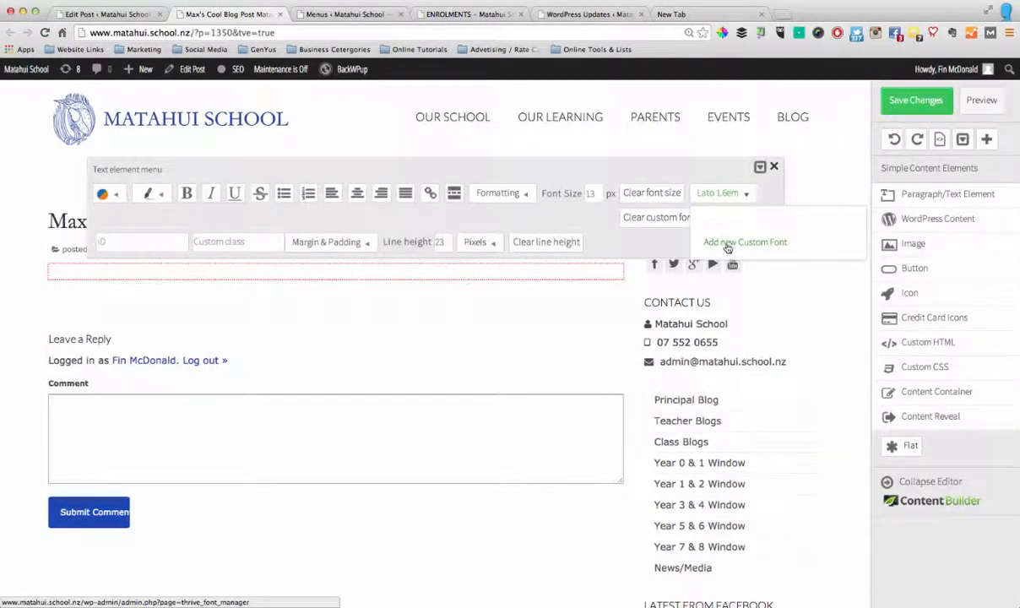
click(660, 219)
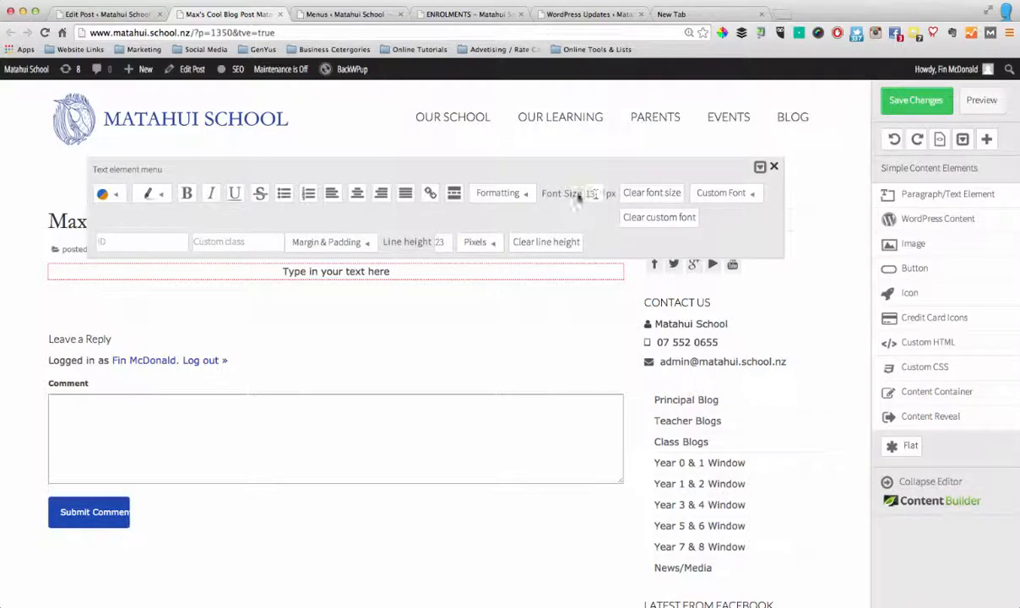
Set the paragraph's font size to 30 px and finish editing the text element
text(0)
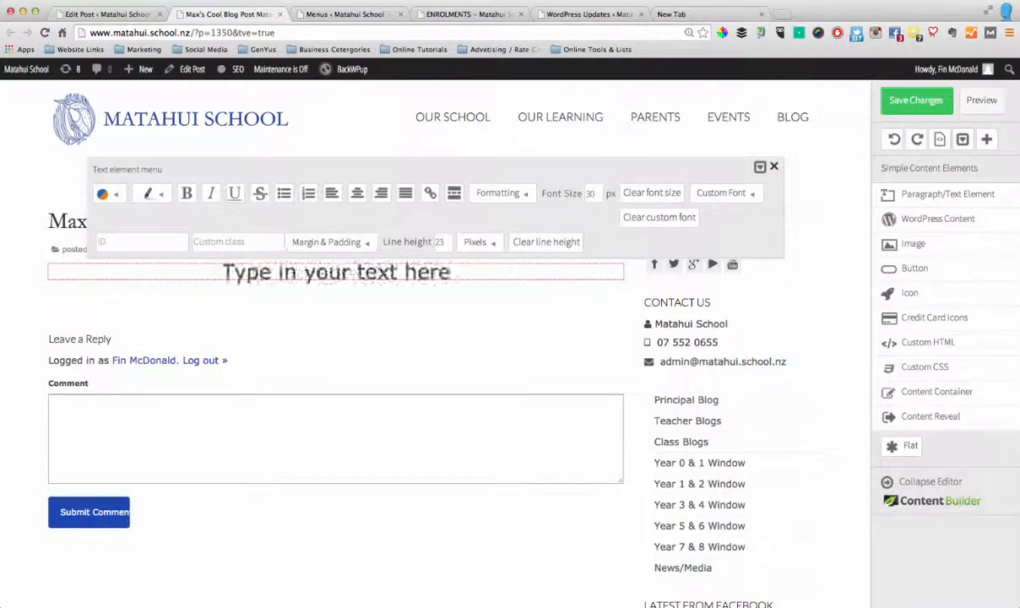
click(483, 325)
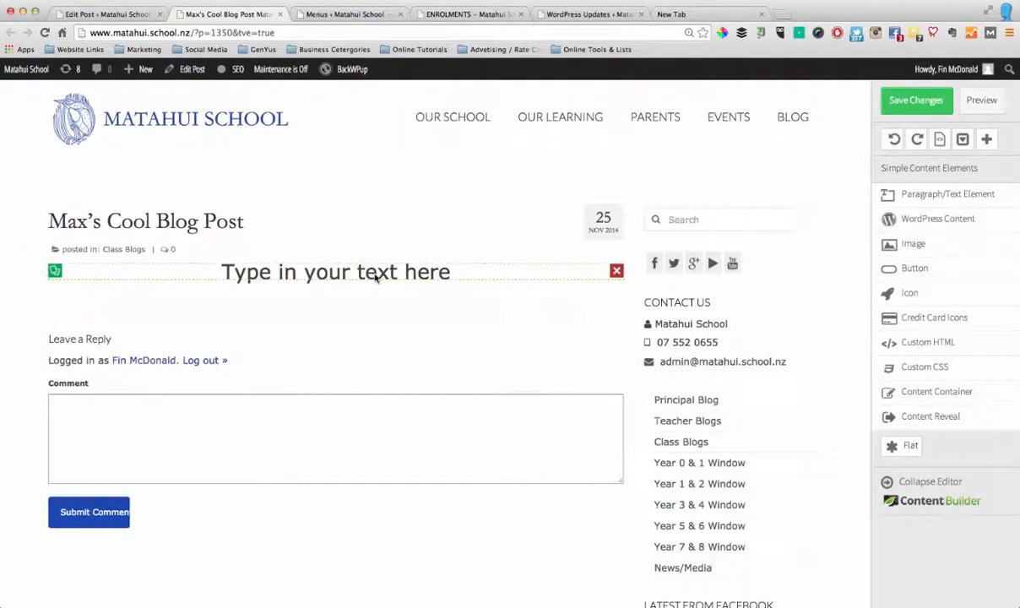
Duplicate the text element and delete the copy
click(54, 271)
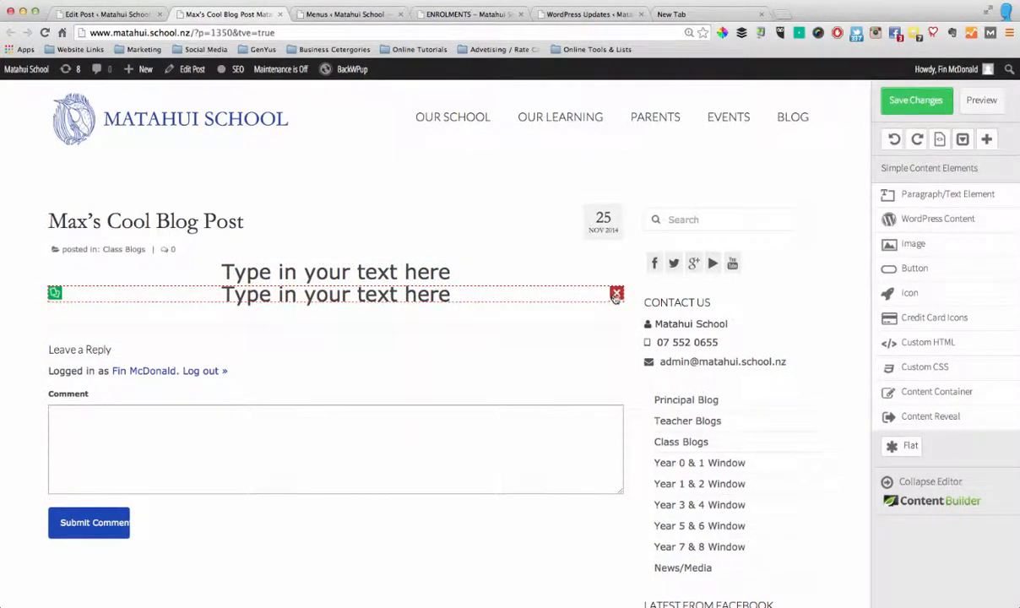
click(617, 294)
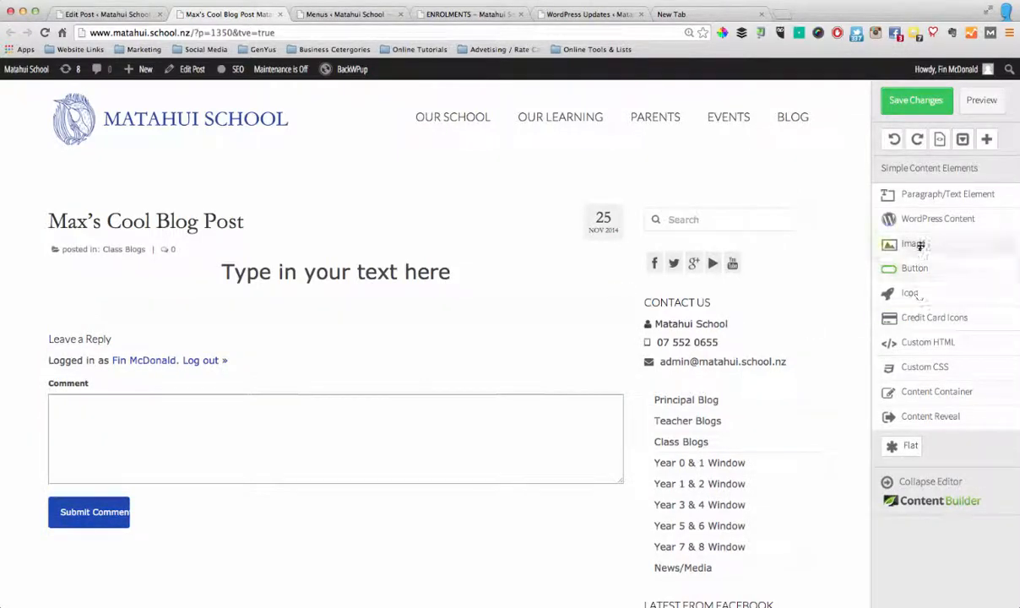
Insert the image P1080054.jpg from the media library below the text "Type in your text here"
drag(921, 246, 360, 287)
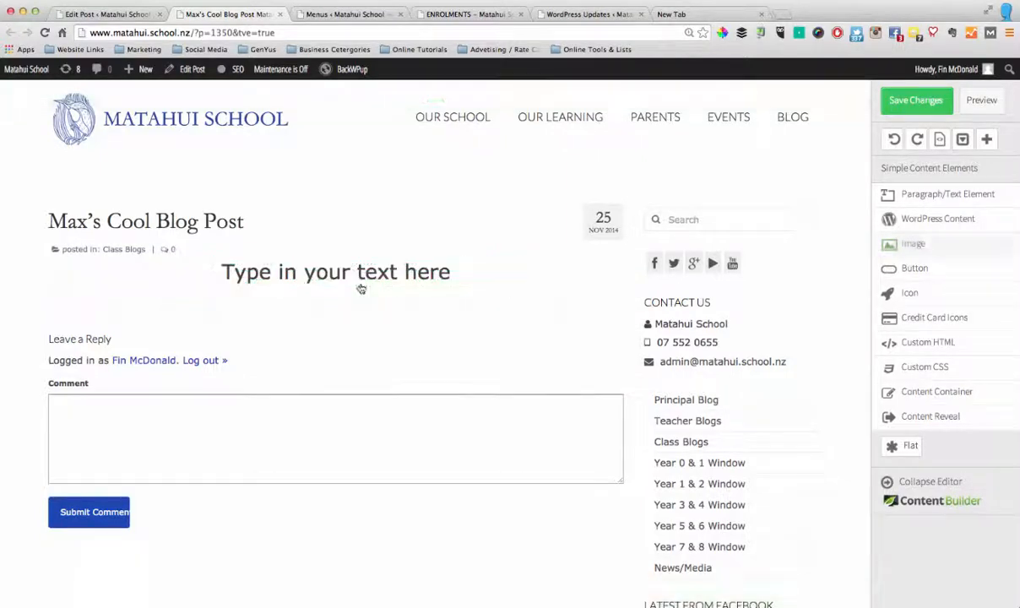
click(345, 316)
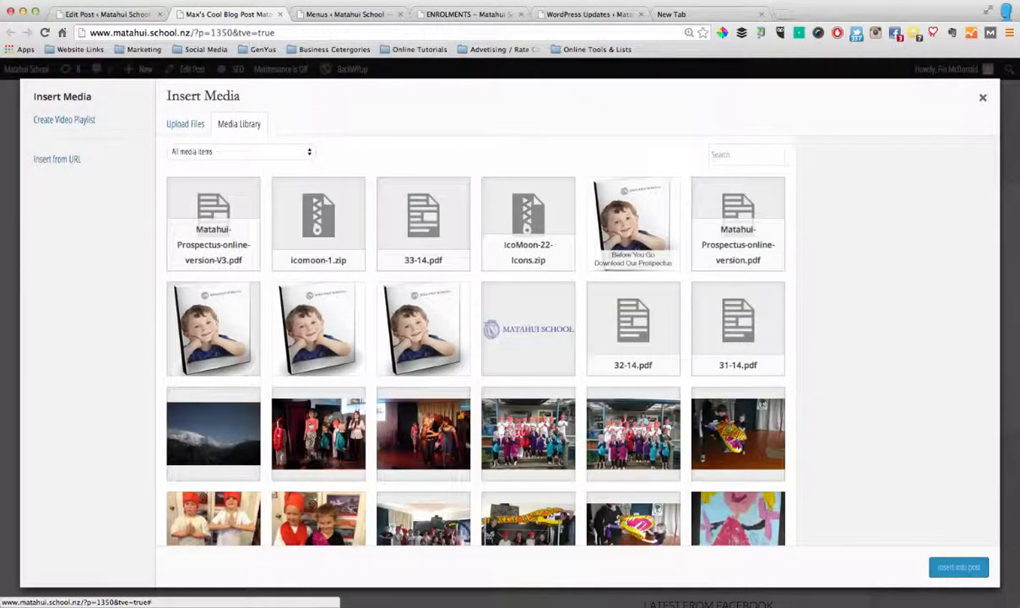
scroll(399, 309, down, 3)
click(333, 327)
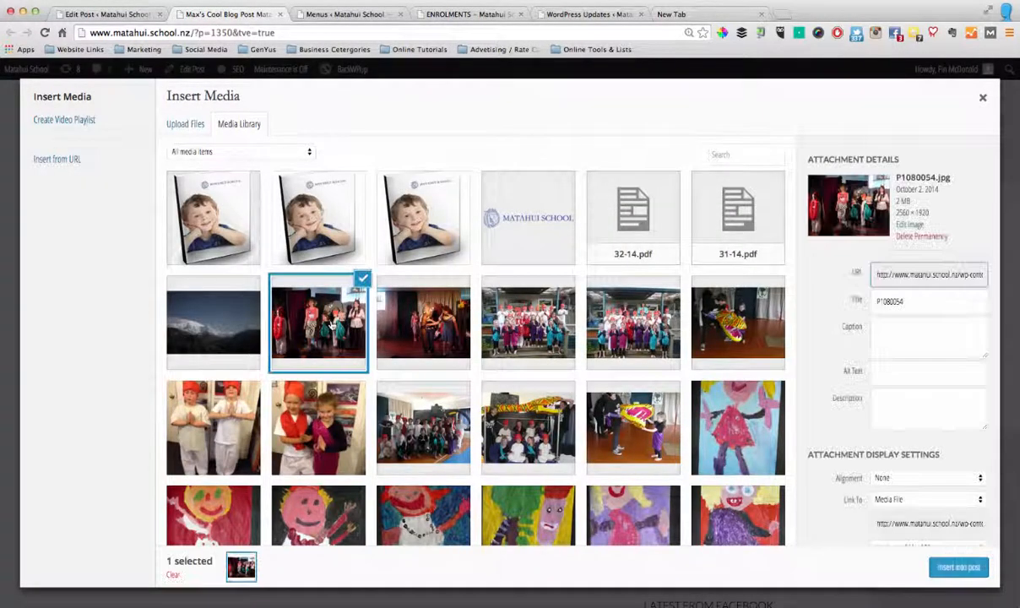
click(956, 567)
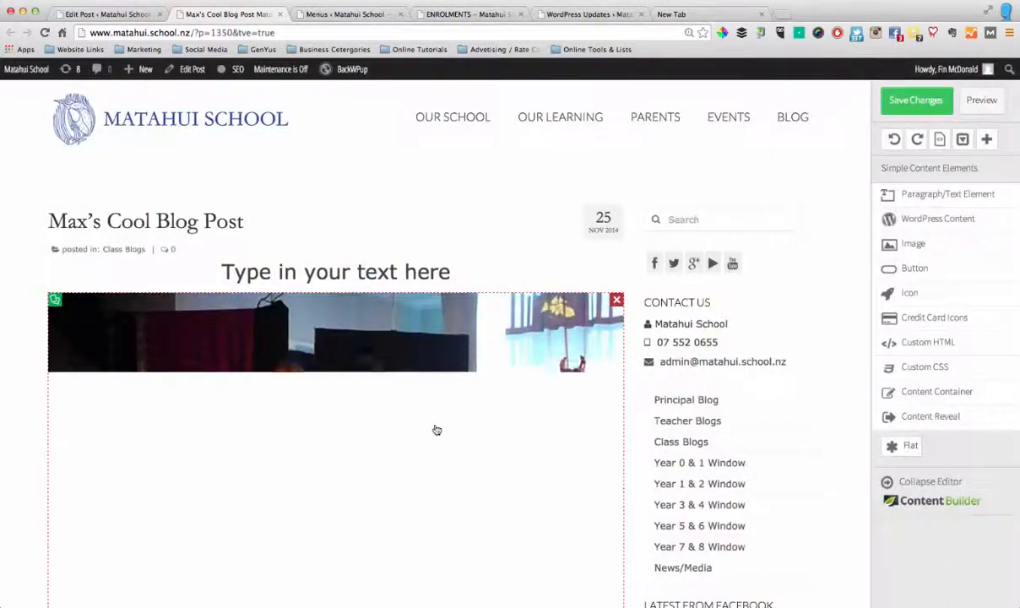
scroll(436, 430, down, 5)
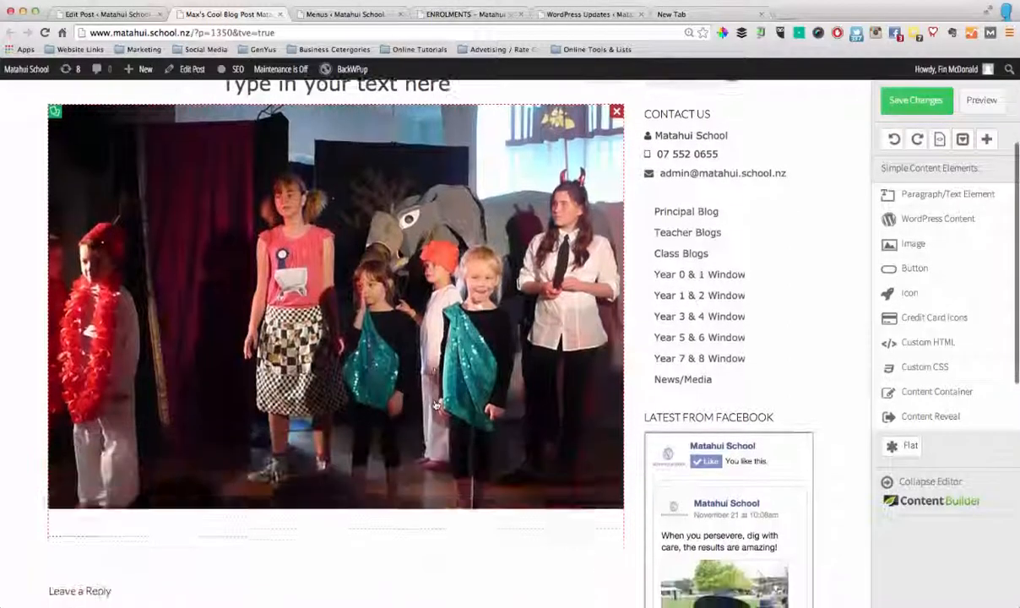
scroll(437, 405, up, 1)
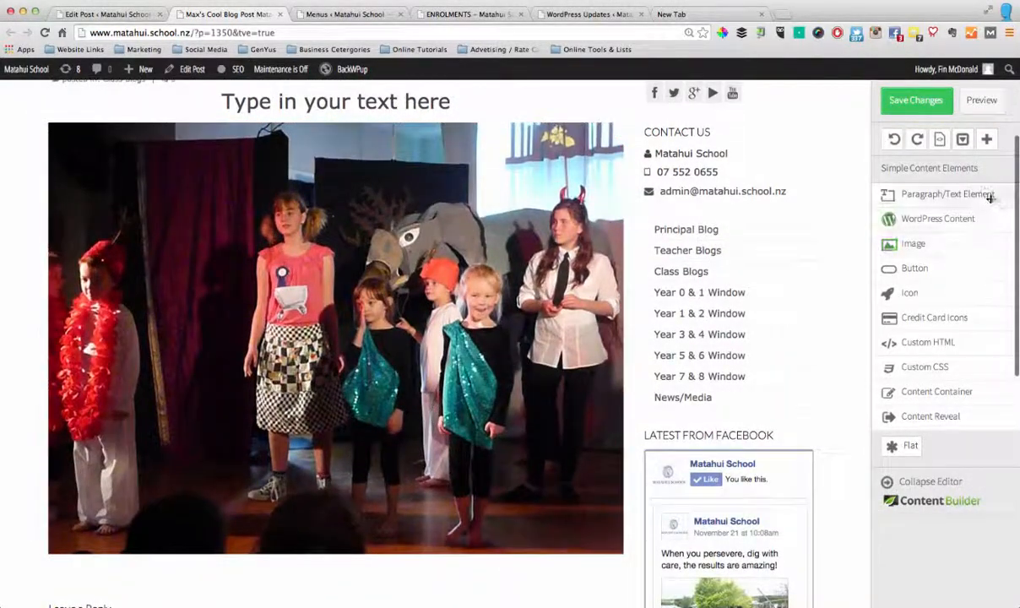
Reduce the inserted image's size to about 494 px and center the image in the post
click(473, 279)
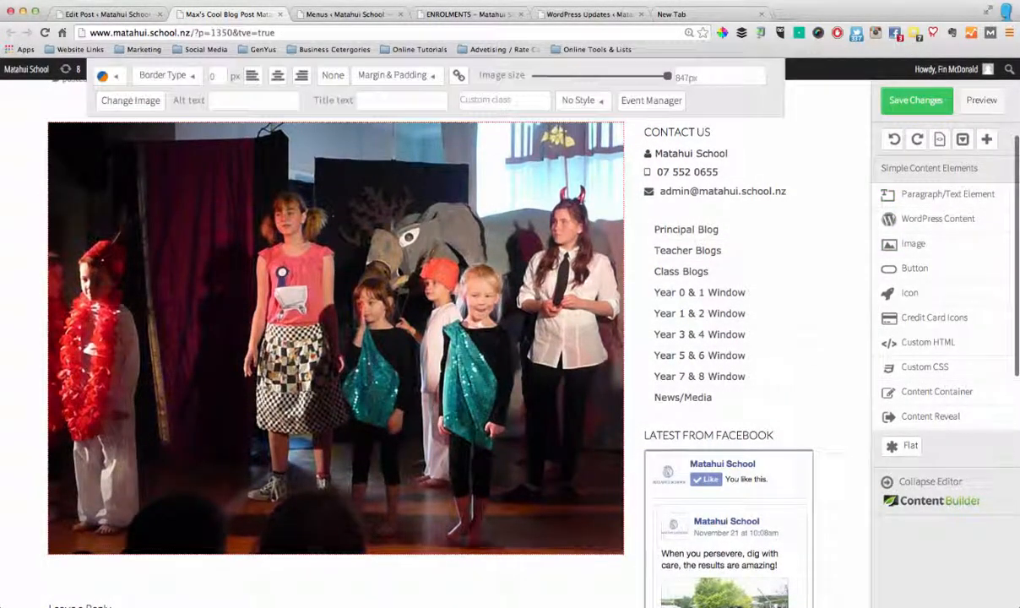
scroll(435, 152, up, 2)
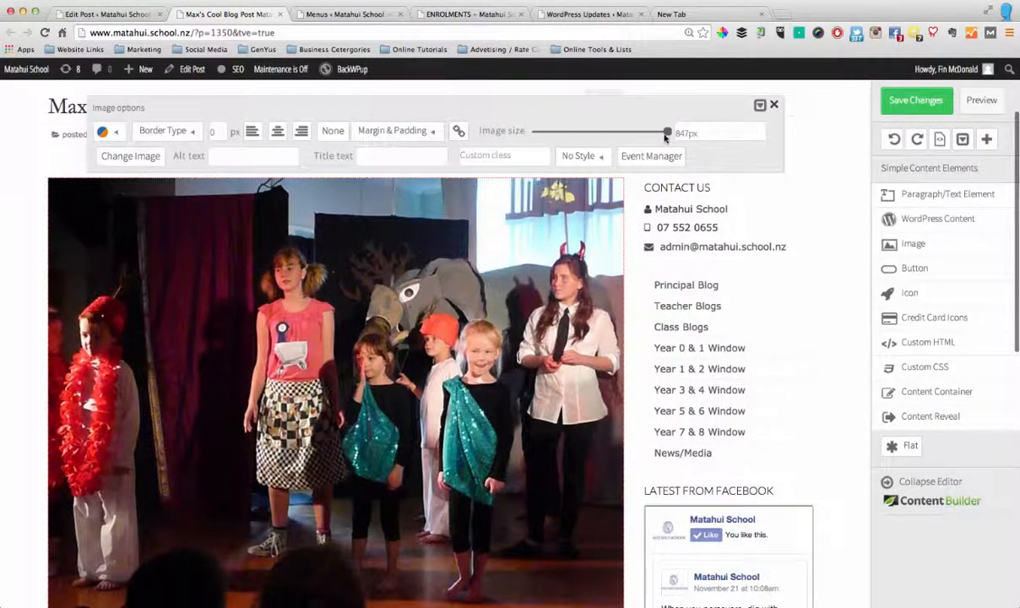
drag(665, 134, 611, 137)
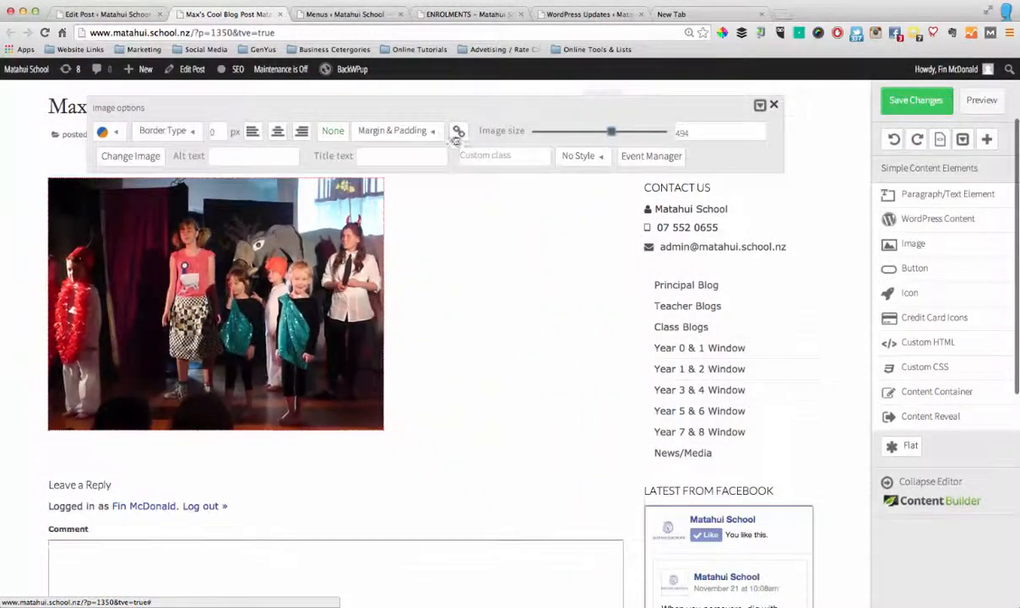
click(278, 133)
scroll(309, 253, up, 1)
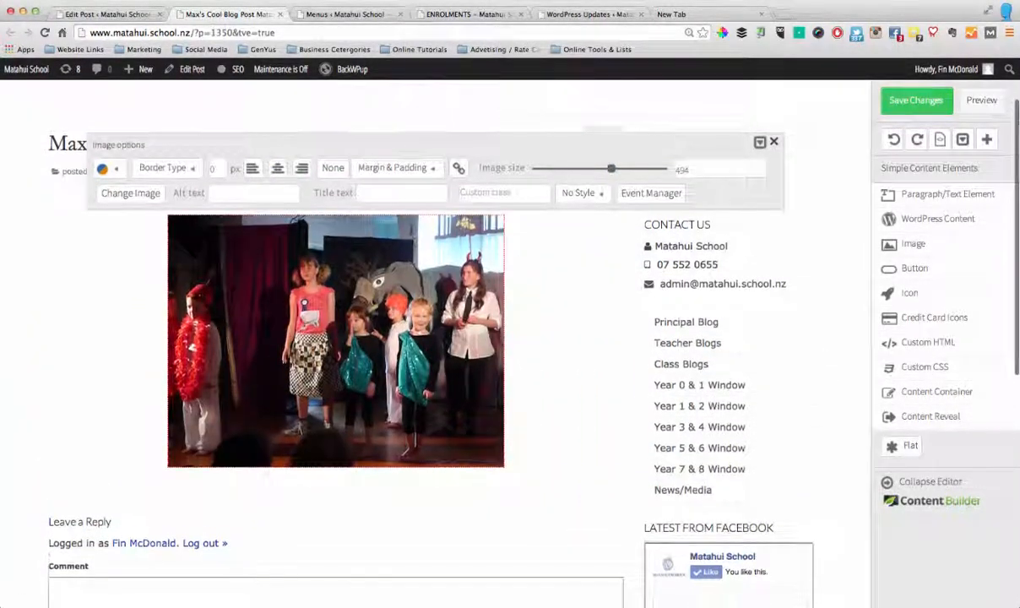
click(545, 347)
scroll(553, 329, down, 1)
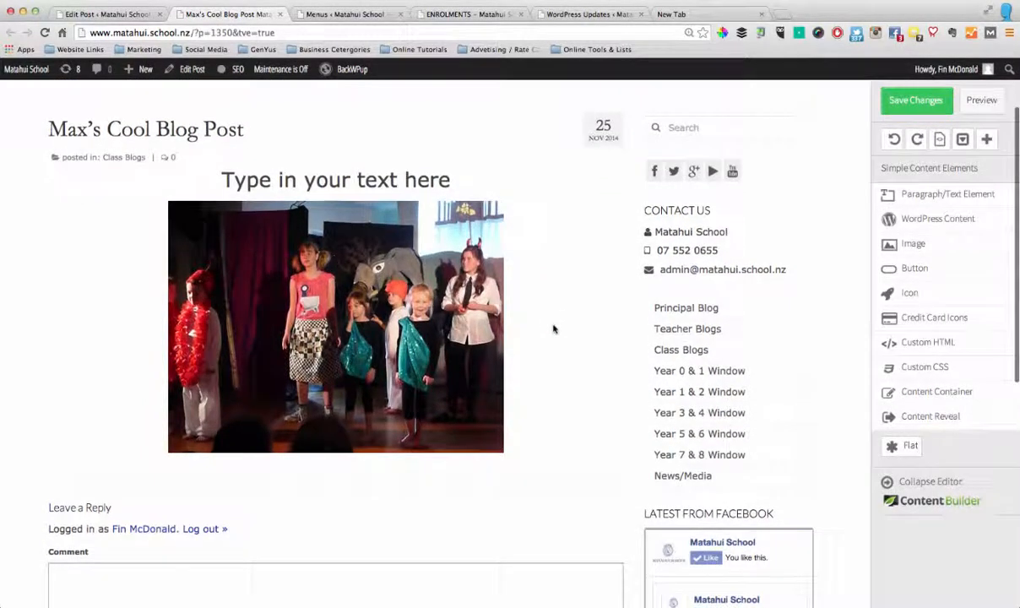
scroll(553, 329, down, 2)
scroll(557, 329, up, 2)
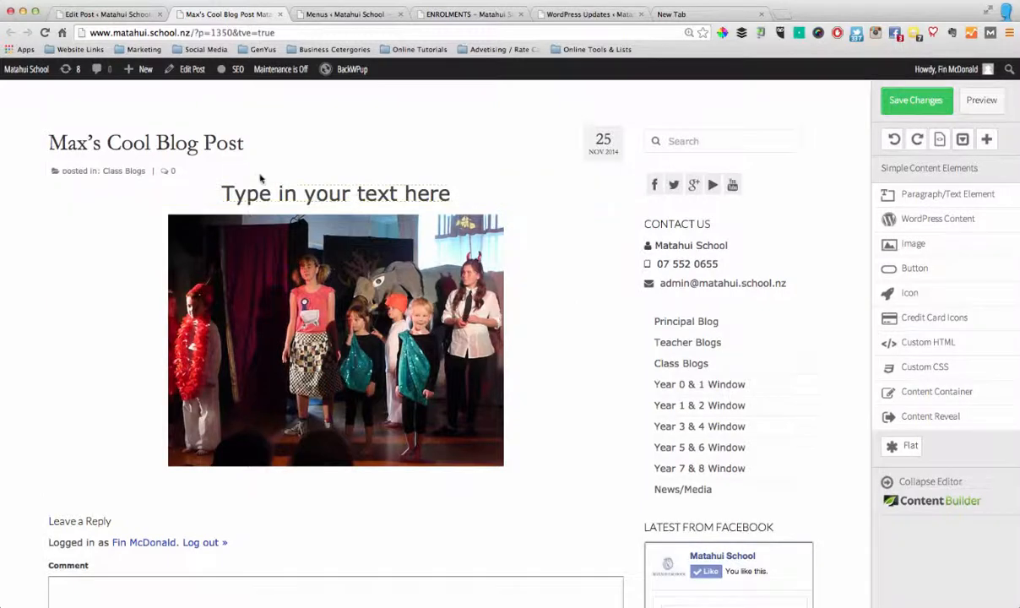
Set the top padding of the text "Type in your text here" to 40 px
click(270, 193)
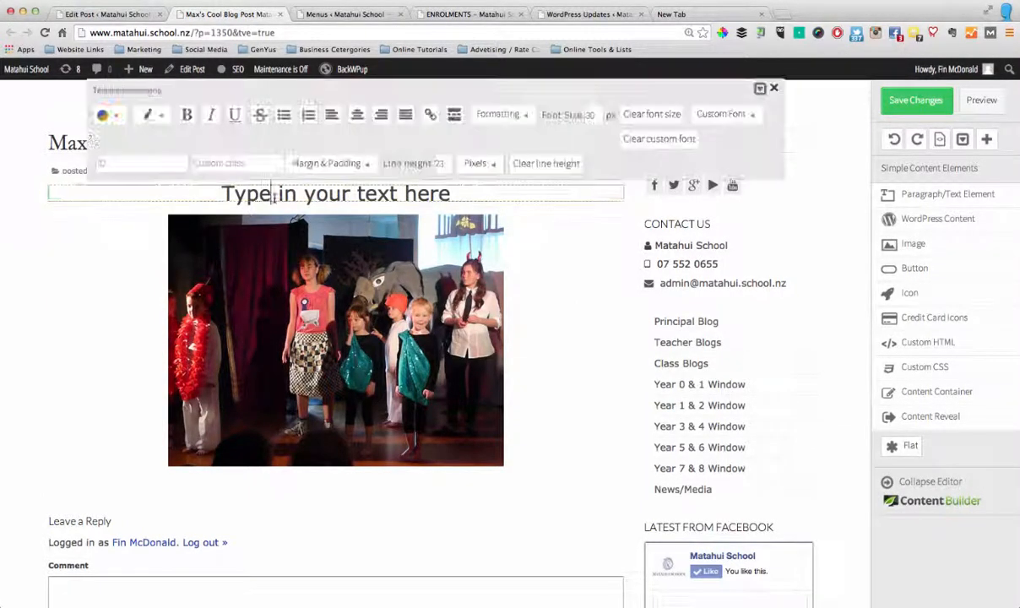
click(337, 163)
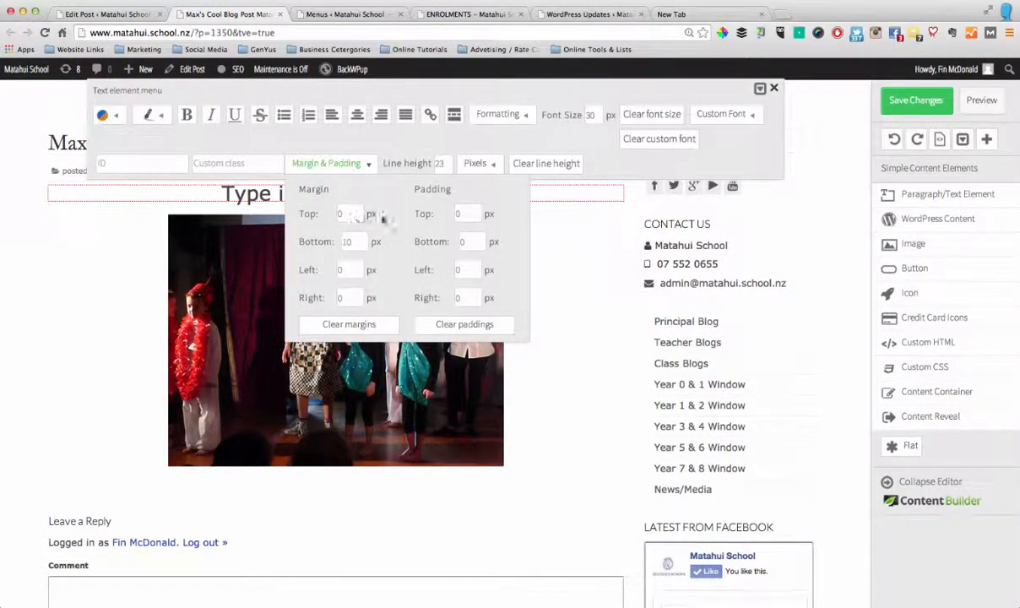
drag(466, 213, 451, 216)
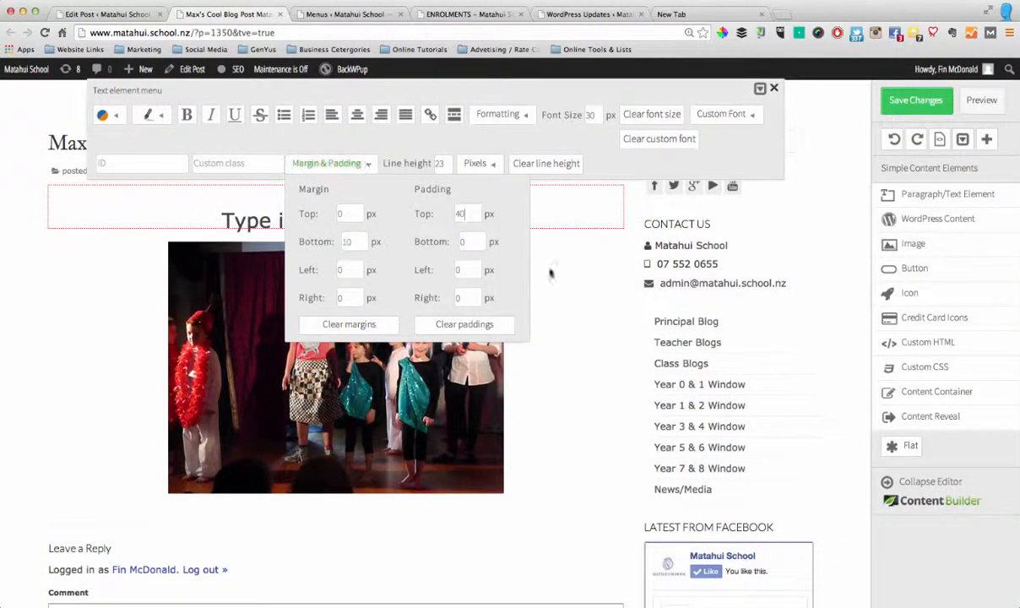
click(553, 289)
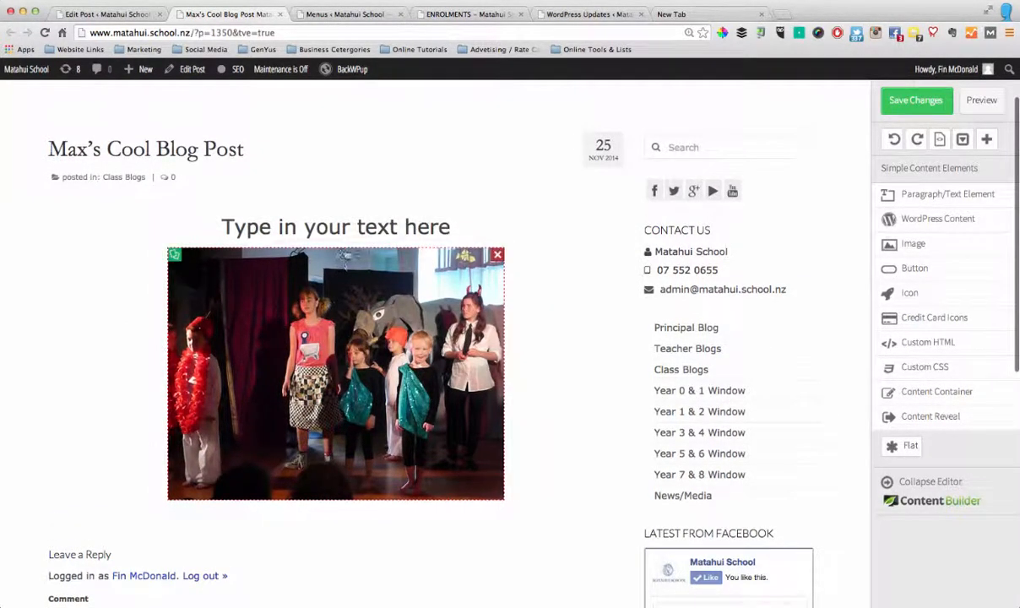
Set the image's top padding to 30 px
click(346, 266)
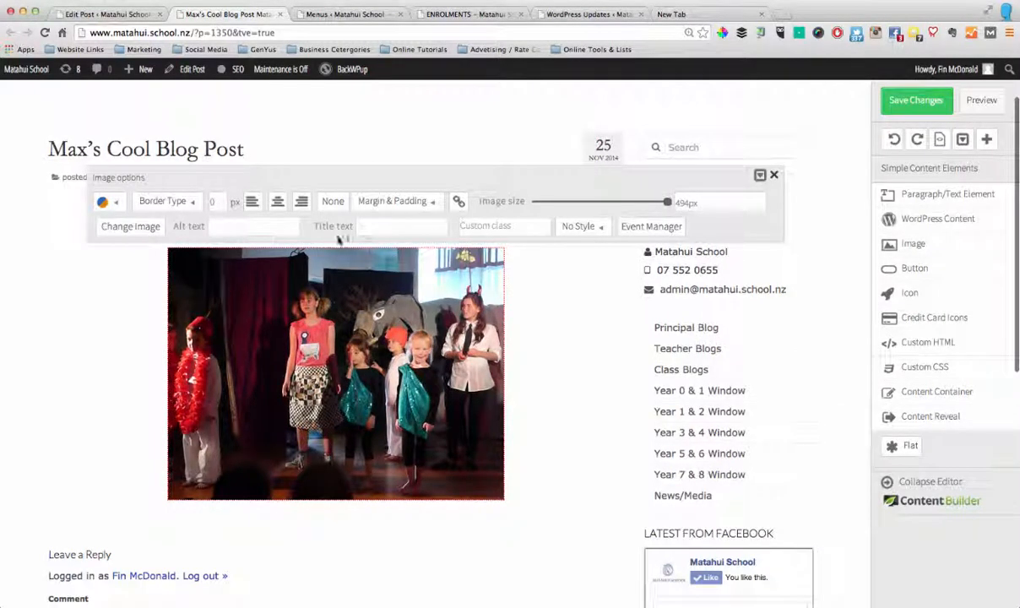
click(429, 203)
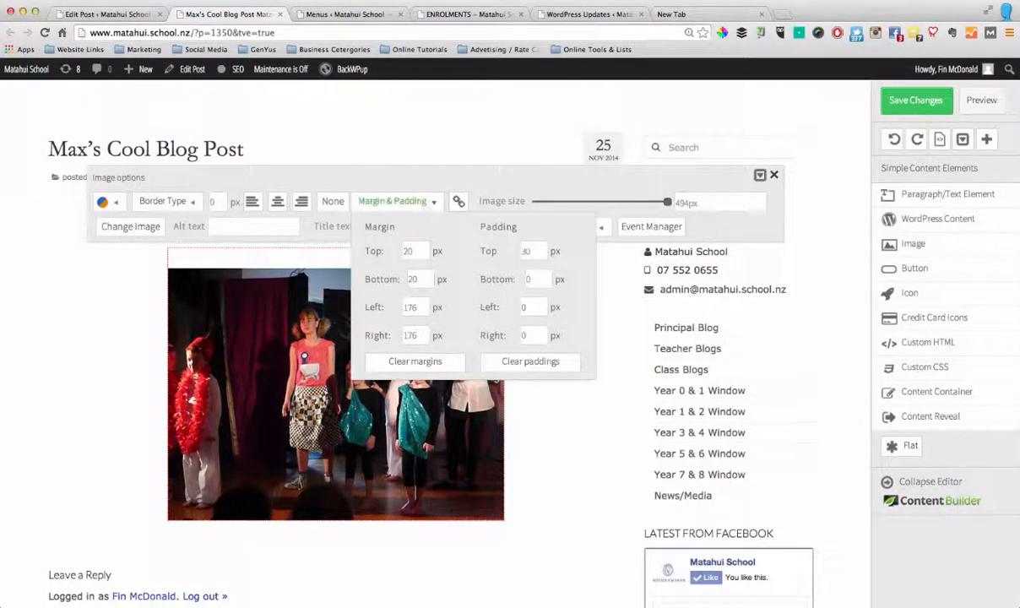
click(119, 385)
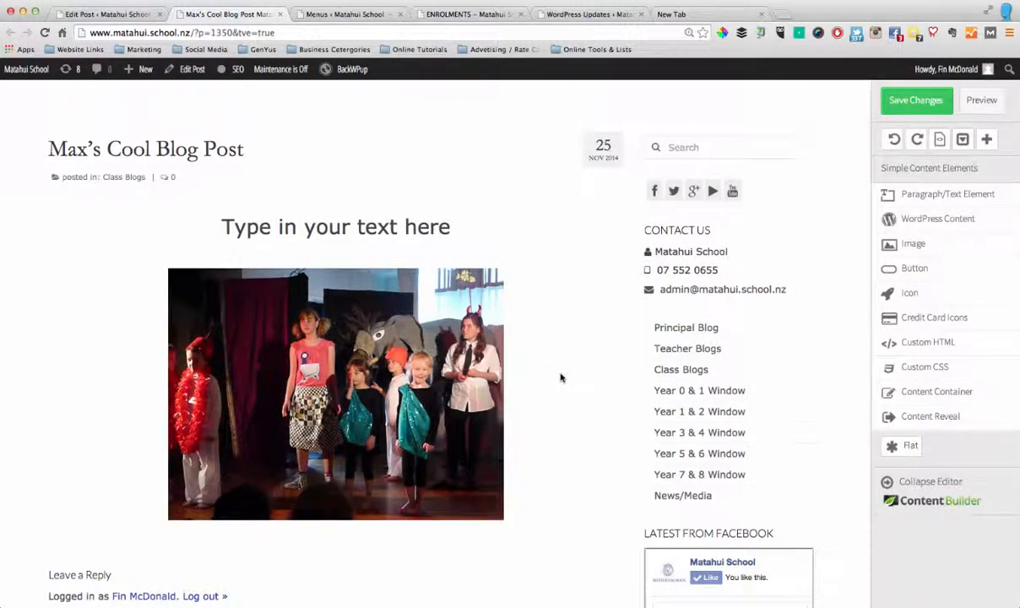
Add a centered text element below the image reading "This is a description of this picture - so you get the idea."
scroll(540, 385, down, 2)
scroll(305, 257, down, 3)
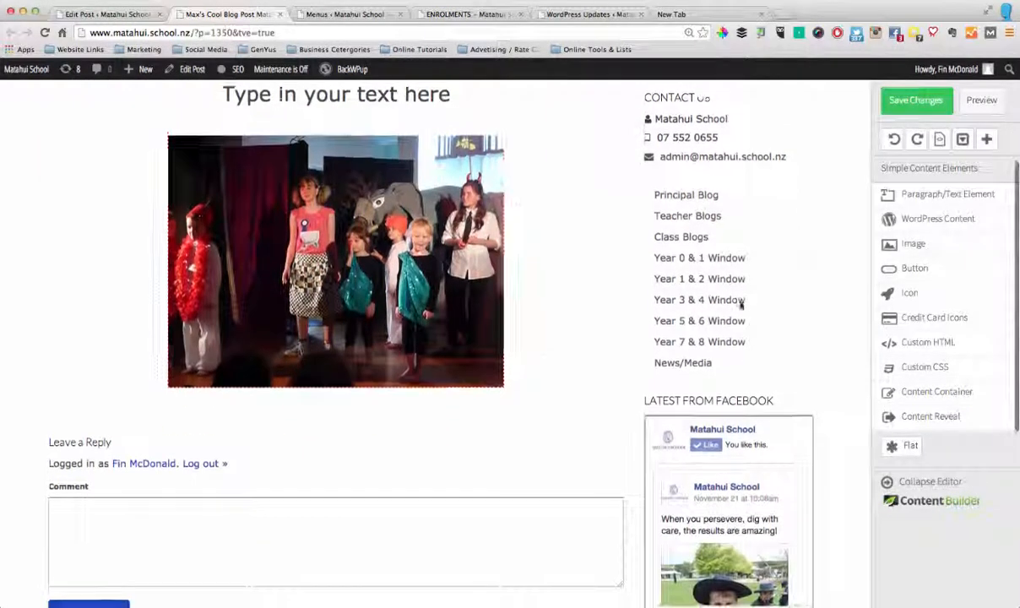
drag(955, 203, 355, 396)
click(157, 404)
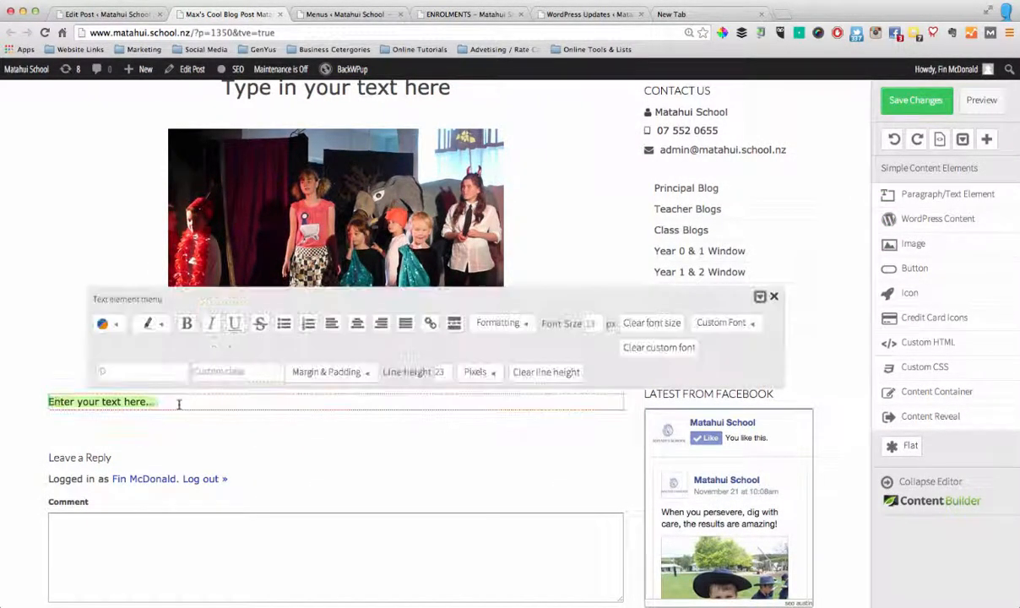
drag(177, 403, 40, 402)
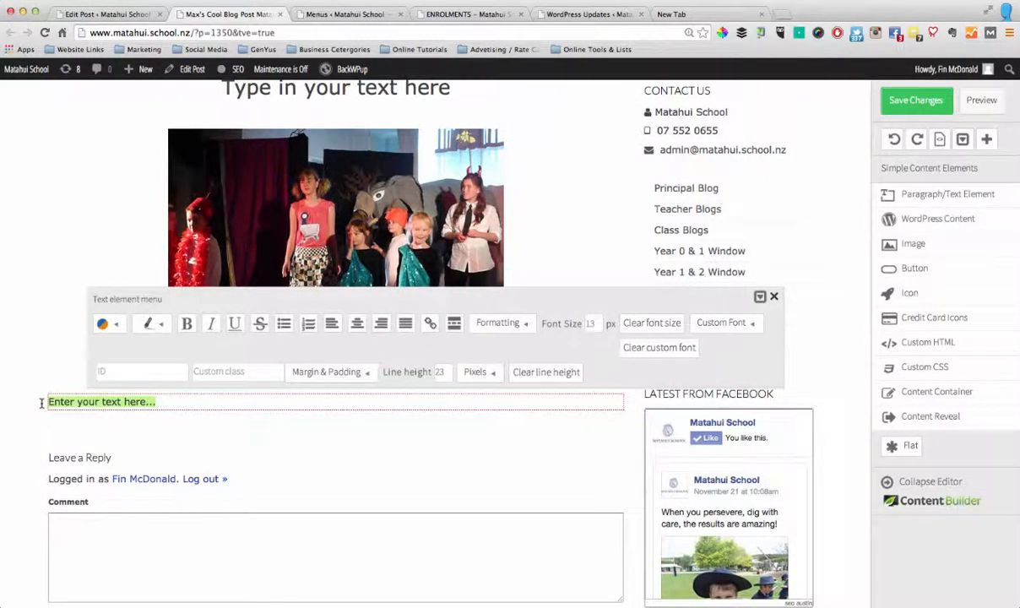
text(This is)
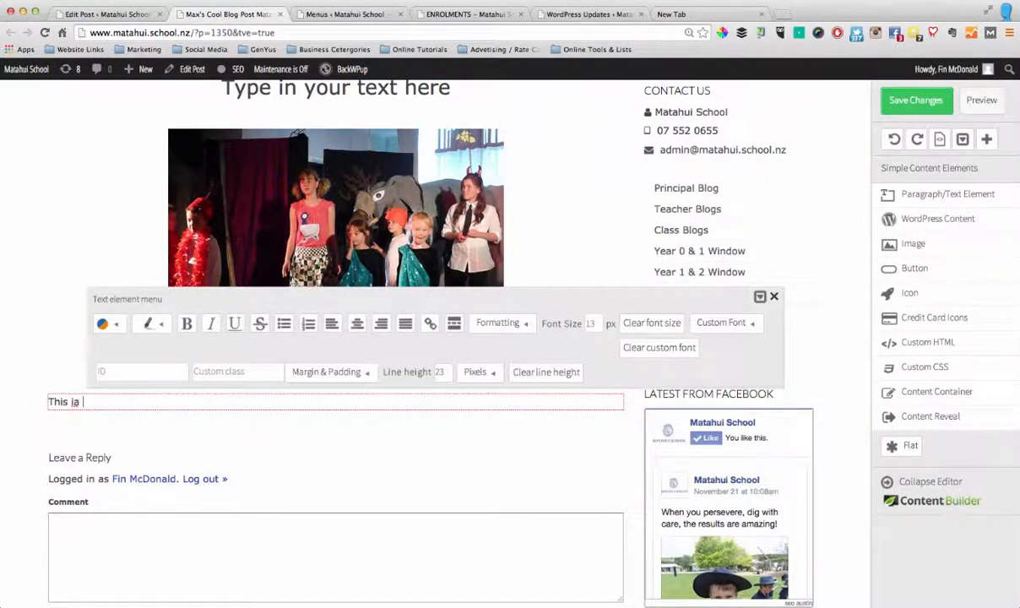
key(BackSpace)
key(BackSpace)
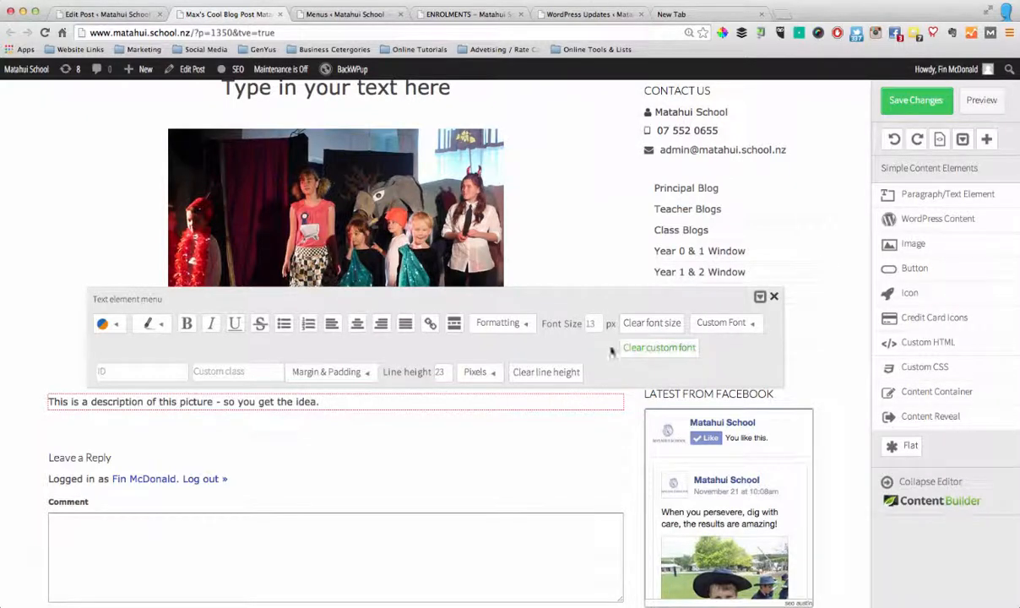
click(357, 323)
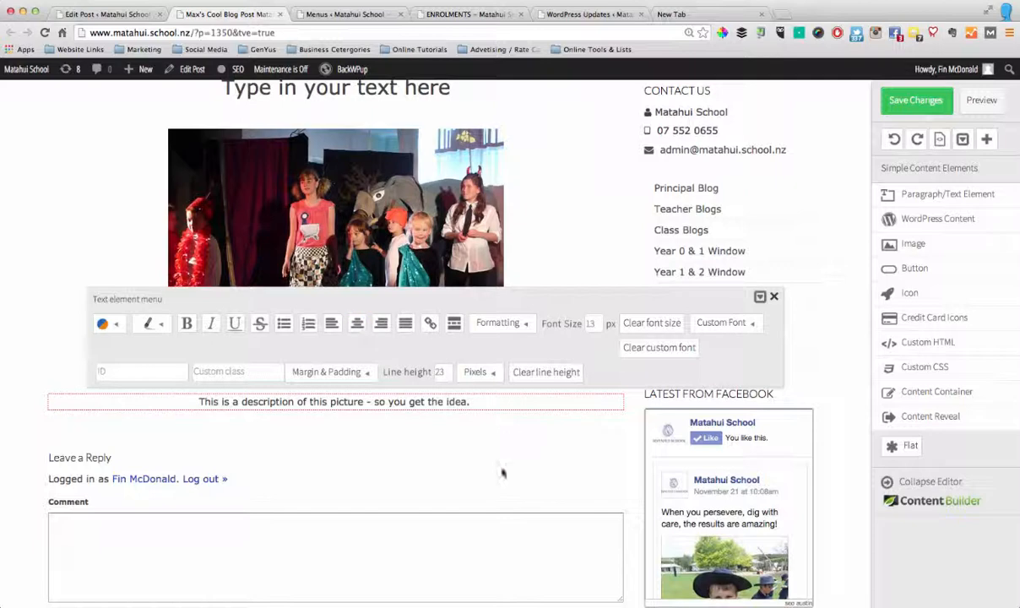
click(486, 447)
Look through the available simple, multi-style and advanced content elements, including the saved content templates
scroll(446, 439, down, 2)
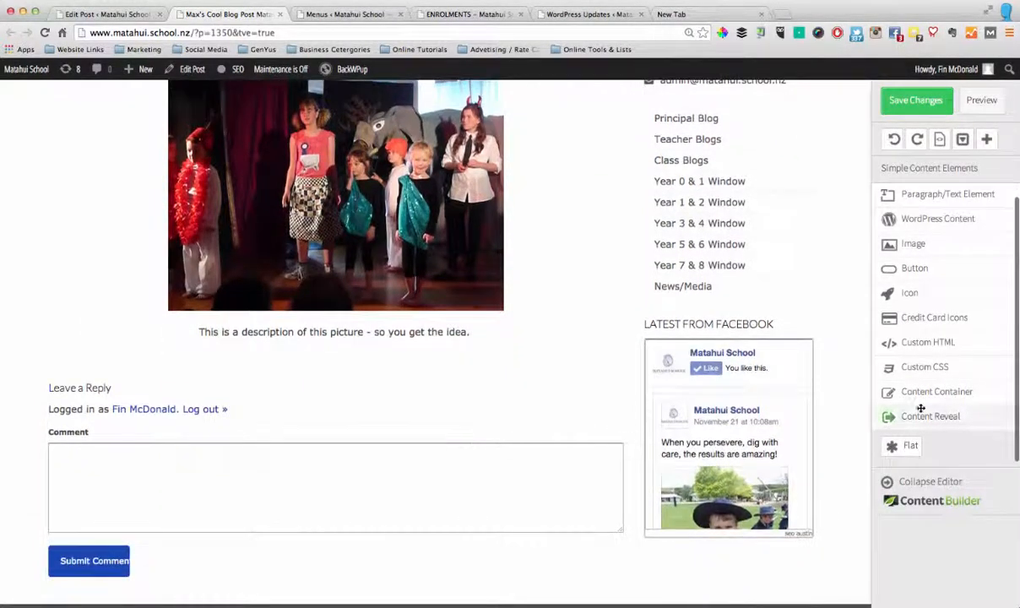
scroll(929, 289, down, 3)
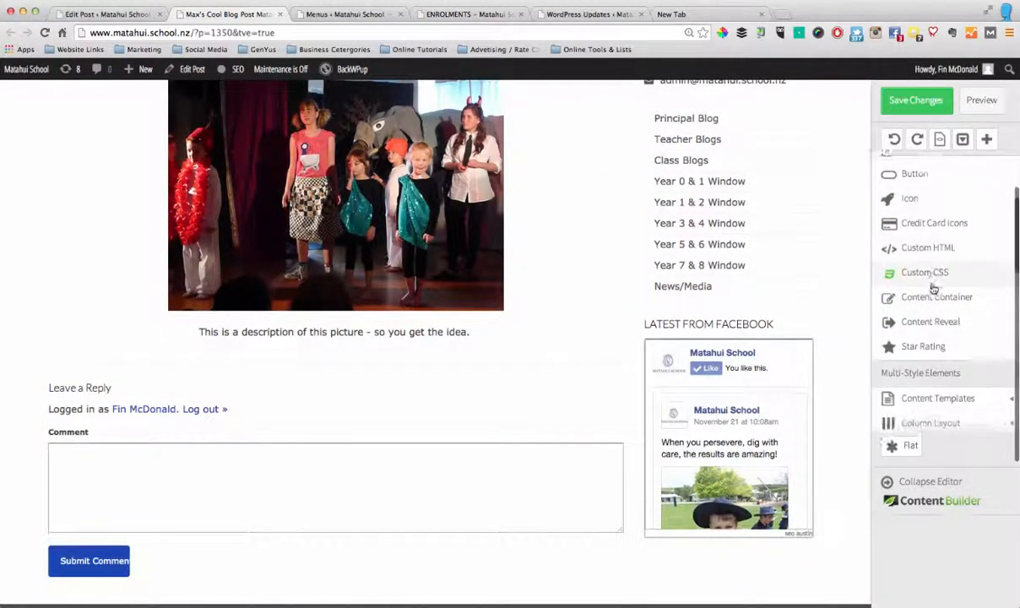
scroll(933, 287, up, 3)
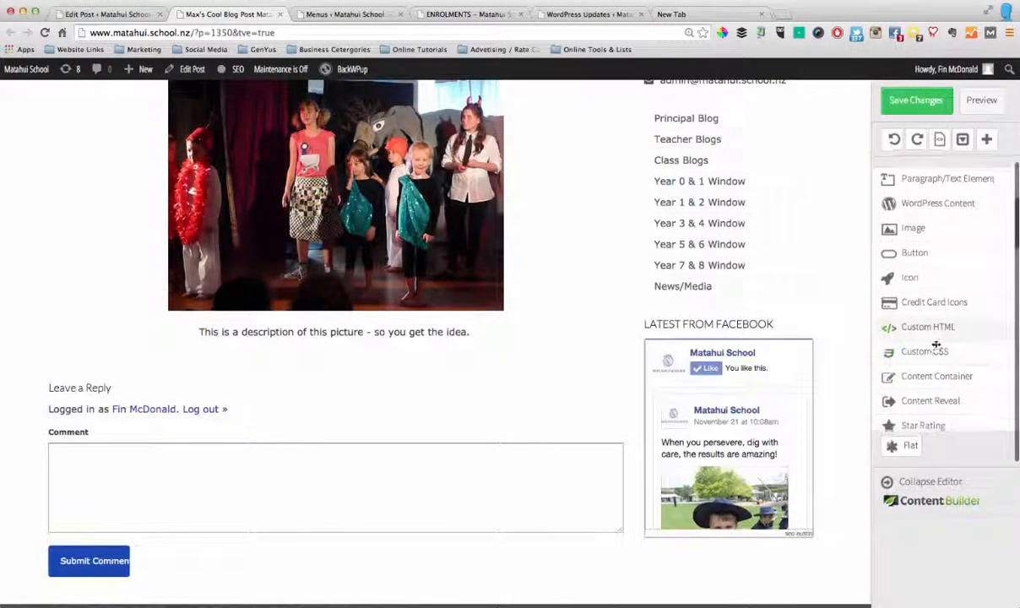
scroll(936, 346, down, 5)
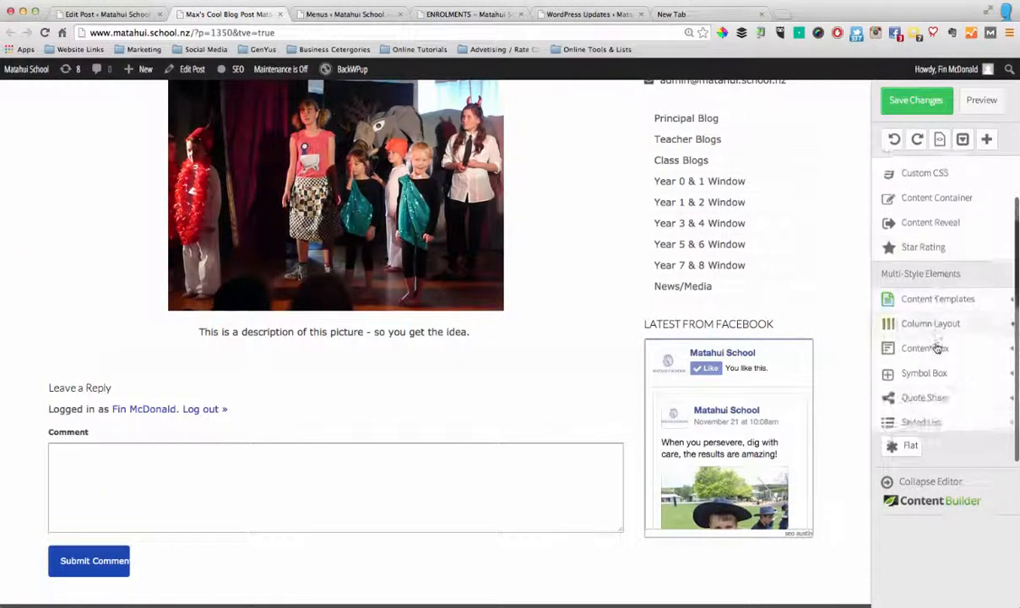
scroll(935, 346, down, 3)
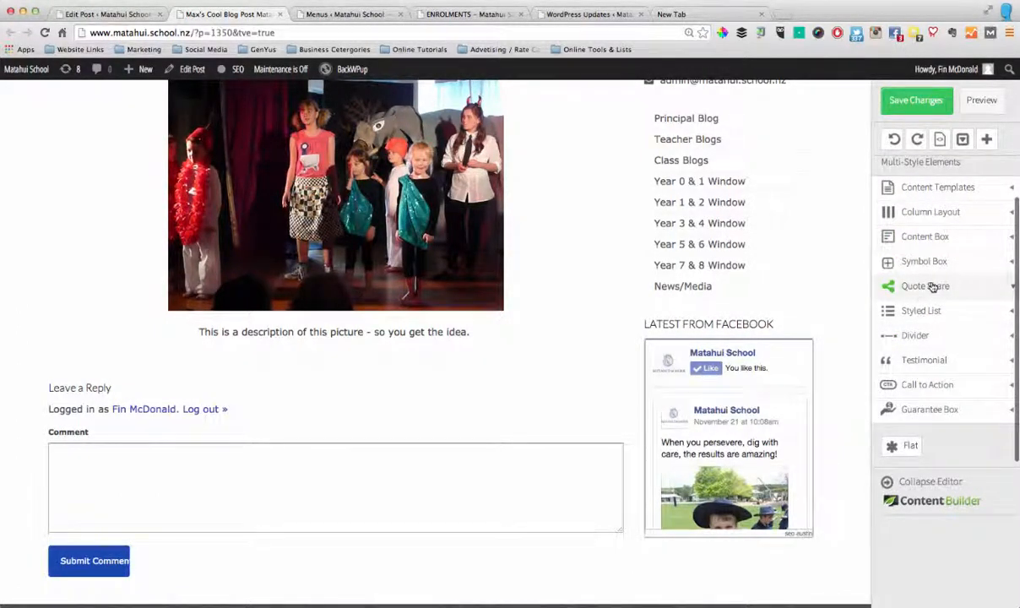
scroll(929, 278, up, 1)
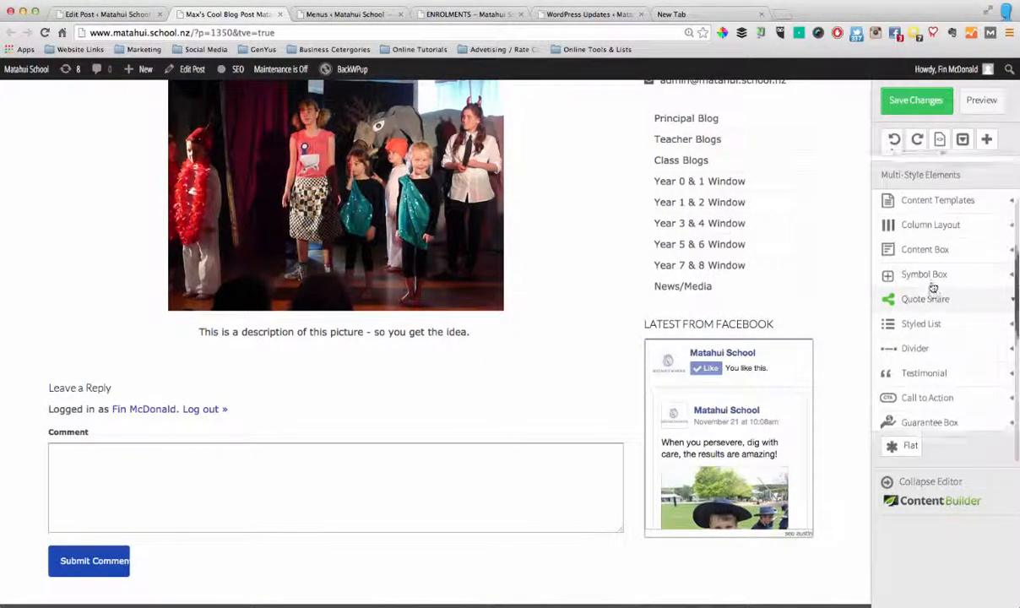
click(933, 211)
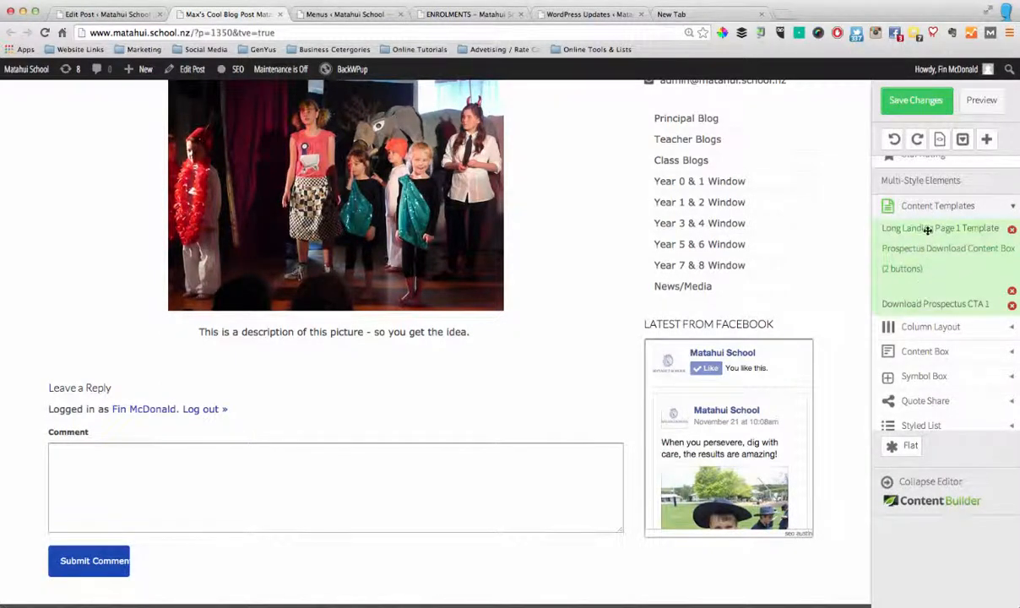
scroll(924, 304, down, 3)
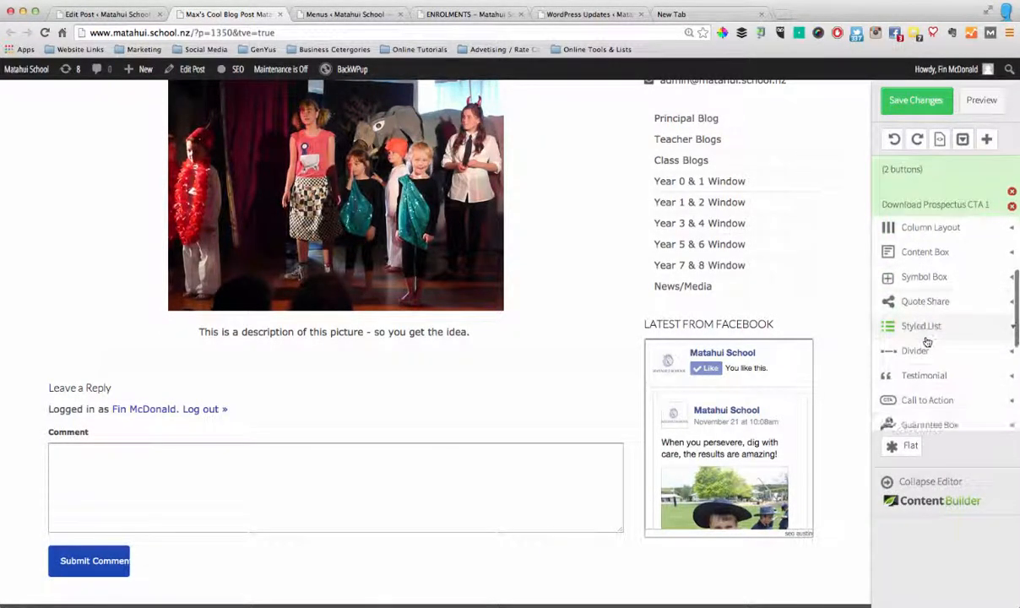
Add a Style 1 content box with headline below the picture description
click(929, 255)
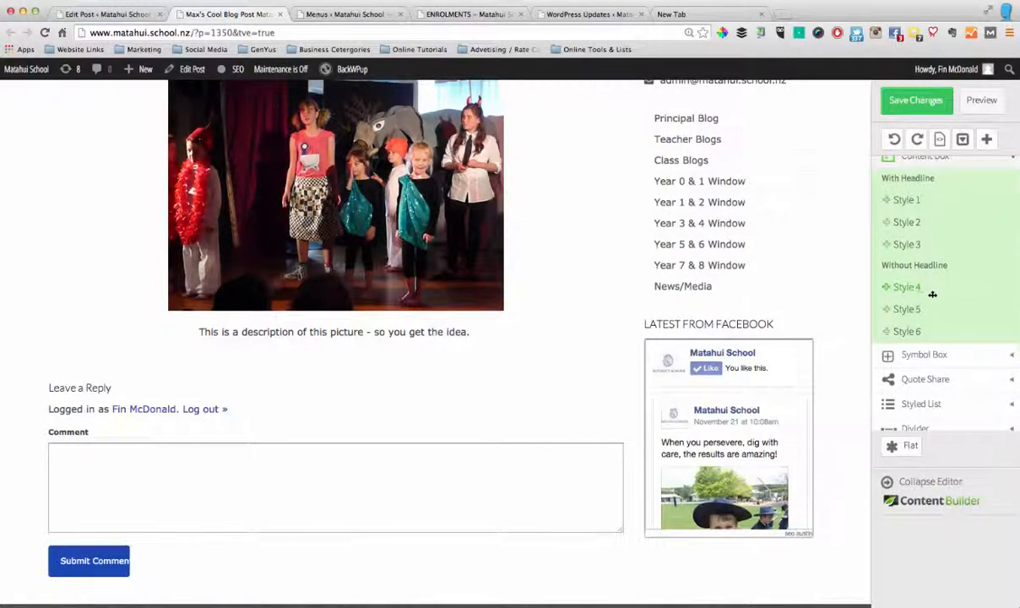
scroll(931, 294, up, 2)
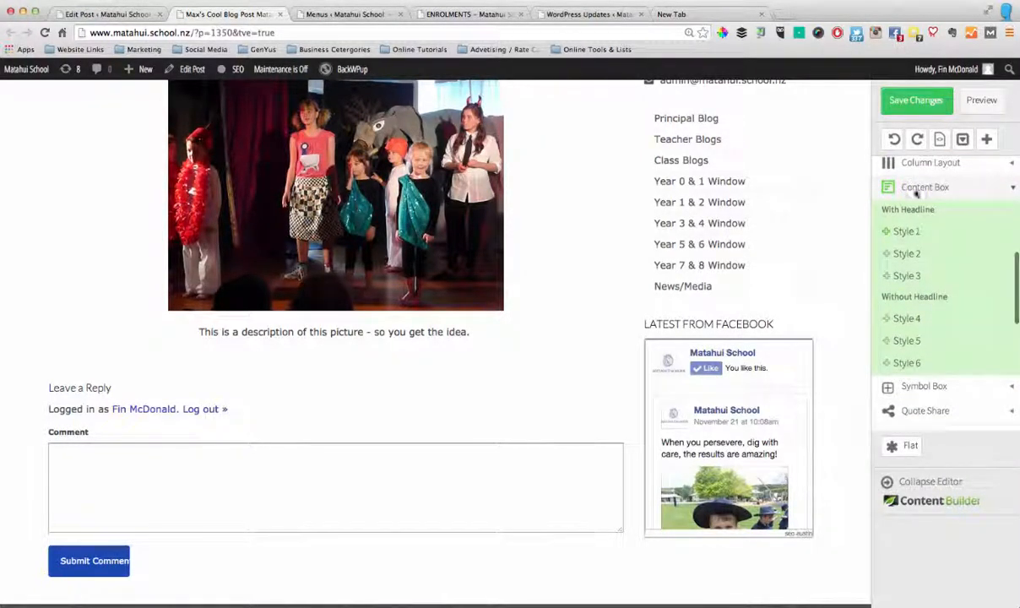
drag(902, 231, 321, 351)
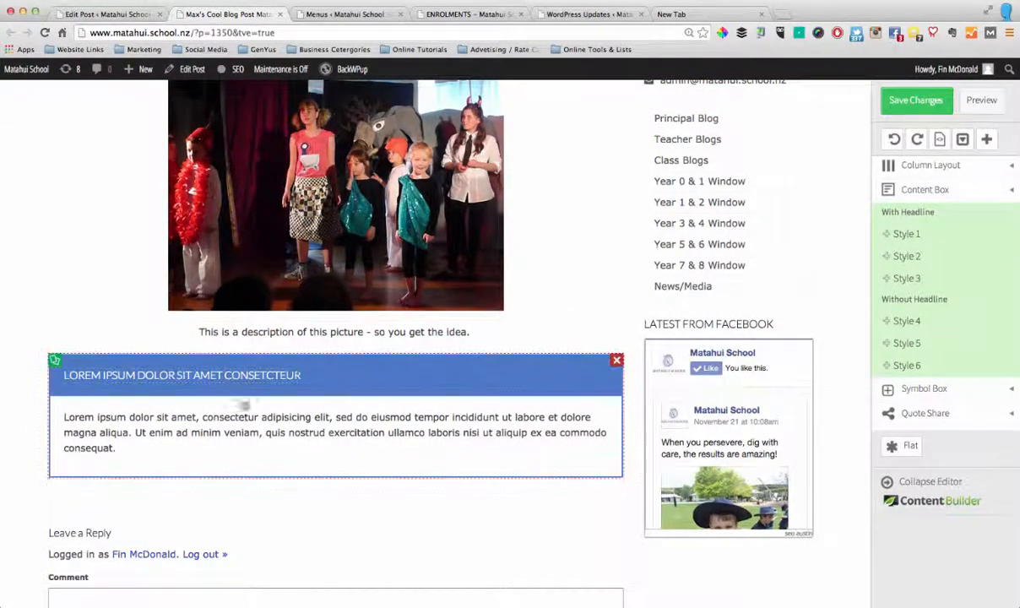
Replace the content box's placeholder headline with "My content box"
click(274, 381)
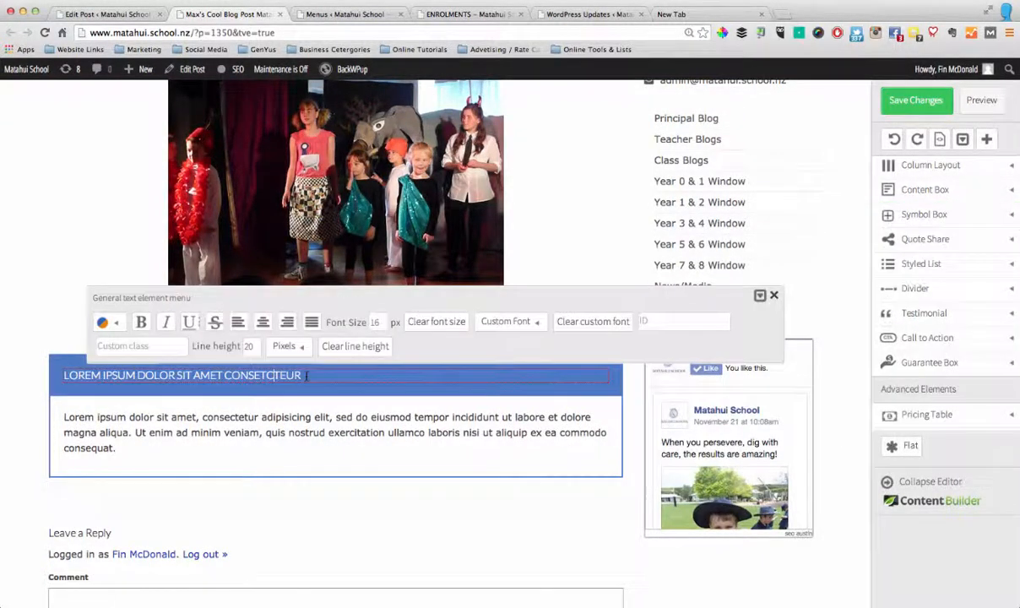
drag(302, 378, 67, 381)
text(My content box)
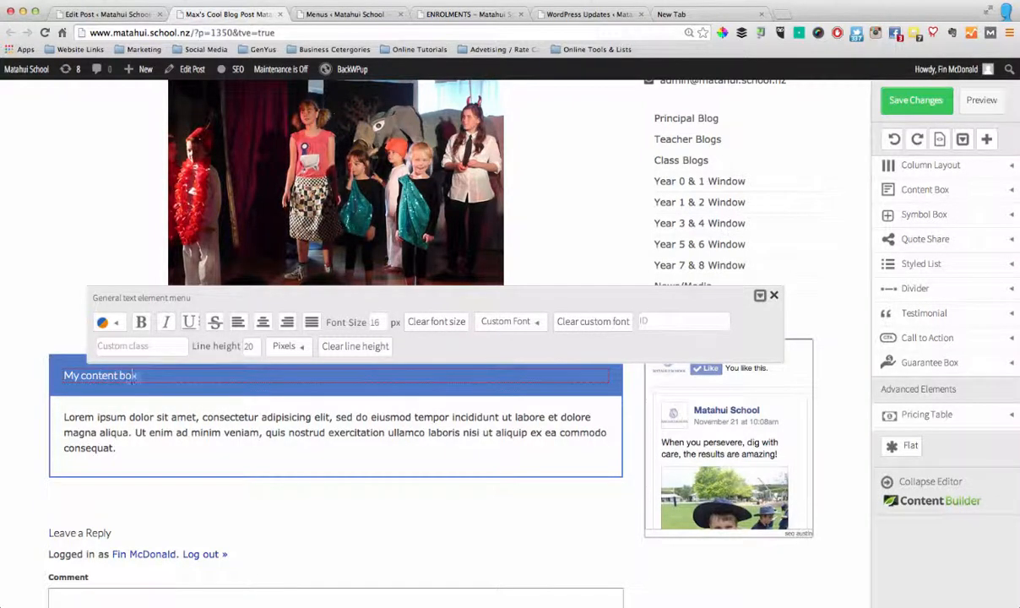
click(131, 467)
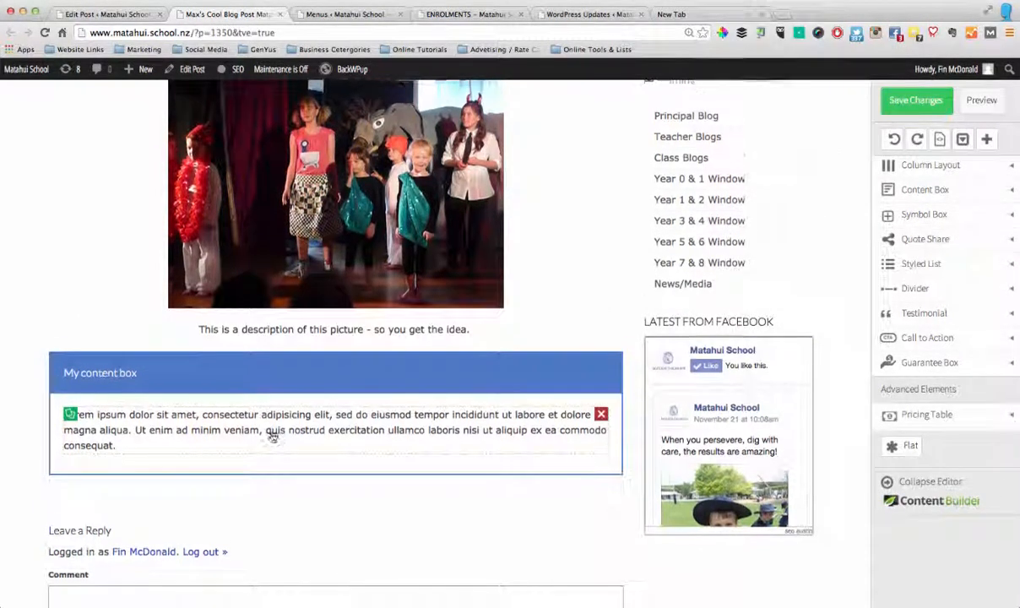
Add two content boxes without headline, Style 4 and Style 5, one after the other below the "My content box" element
scroll(253, 422, down, 2)
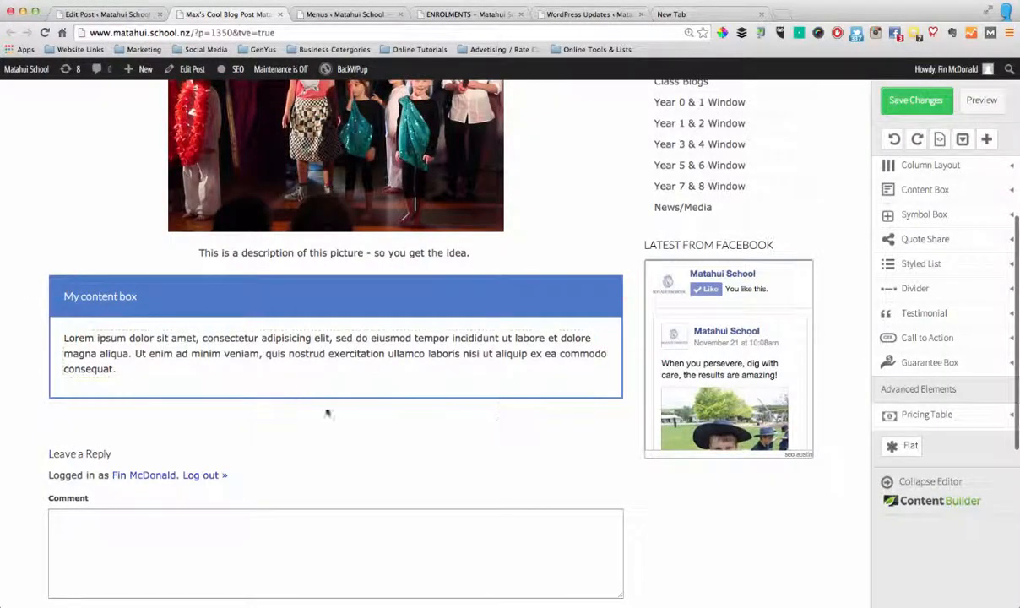
scroll(947, 386, down, 3)
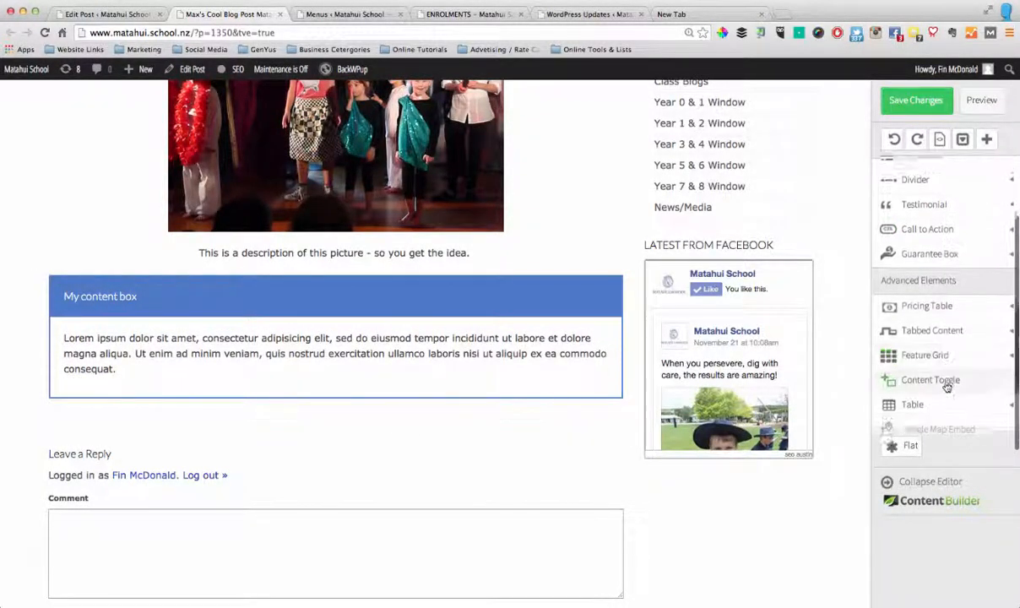
scroll(947, 385, down, 3)
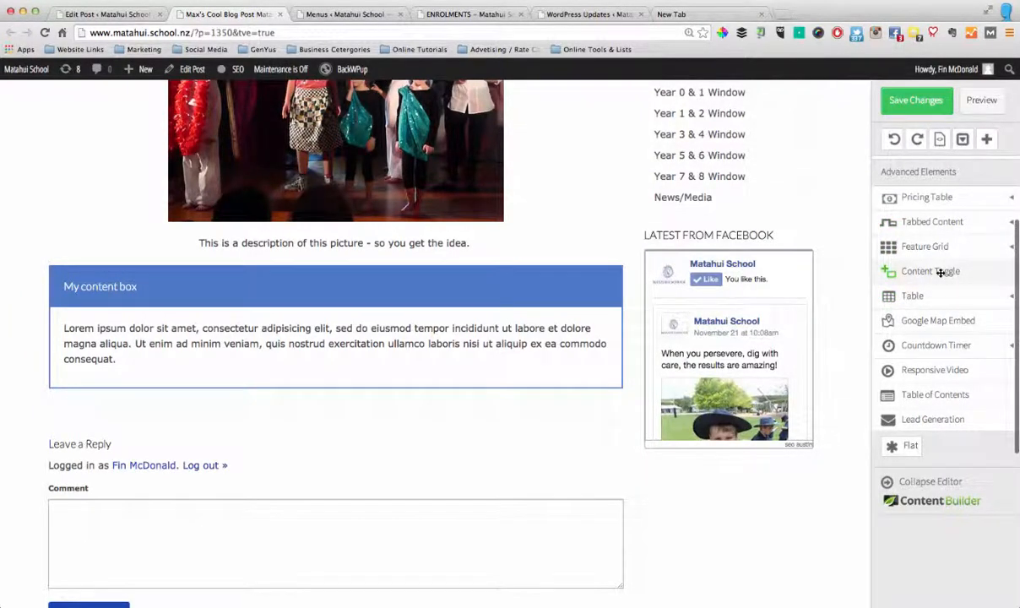
scroll(931, 346, down, 2)
scroll(934, 348, up, 3)
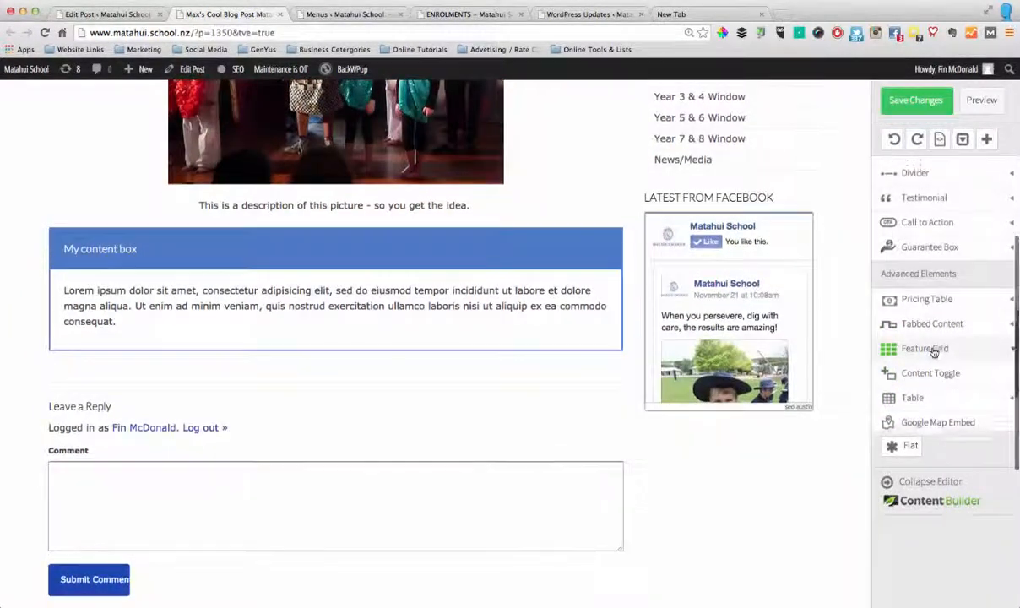
scroll(934, 350, up, 3)
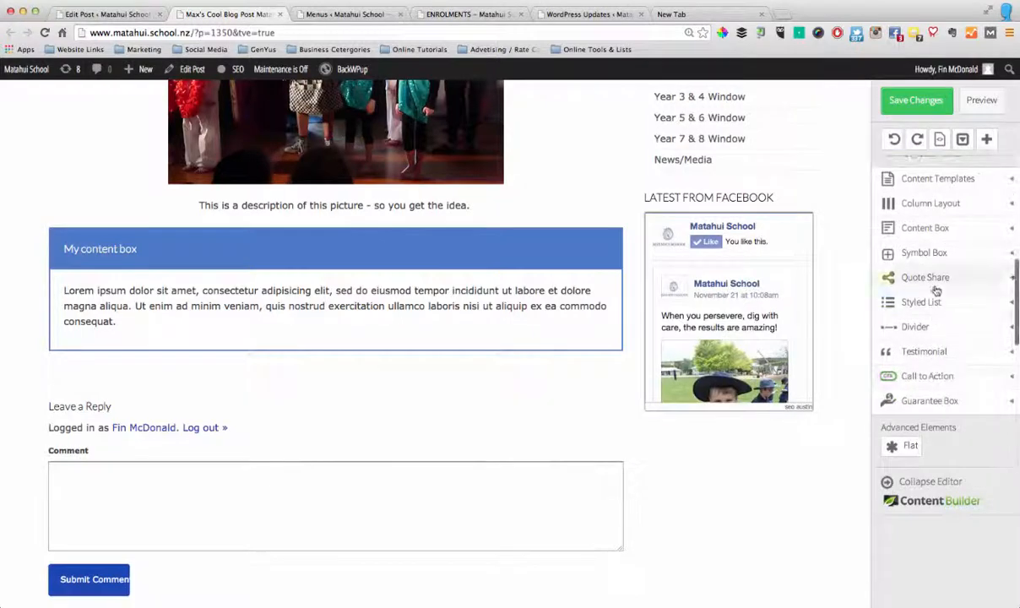
click(933, 229)
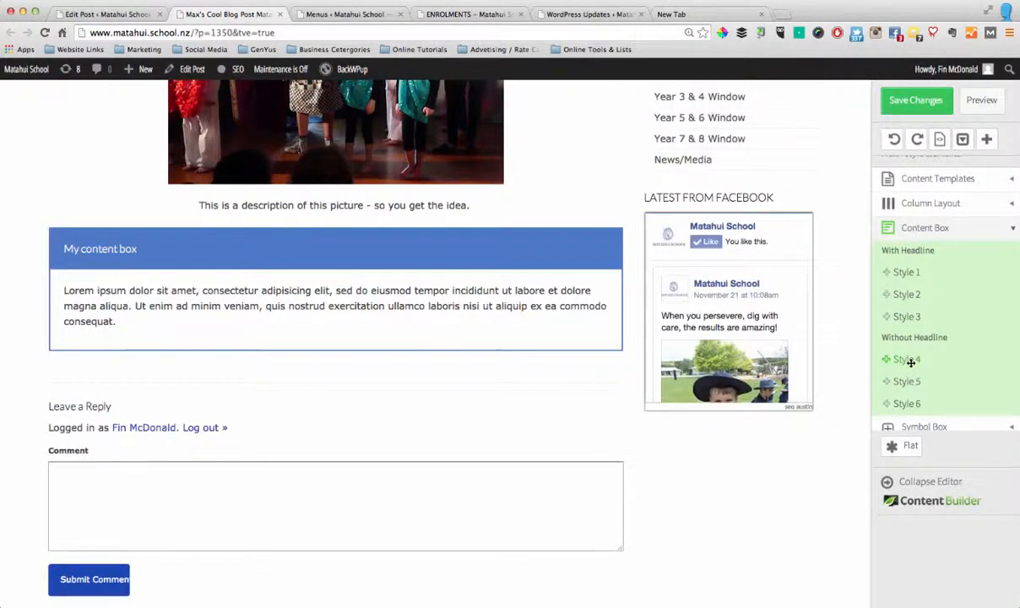
drag(913, 359, 433, 401)
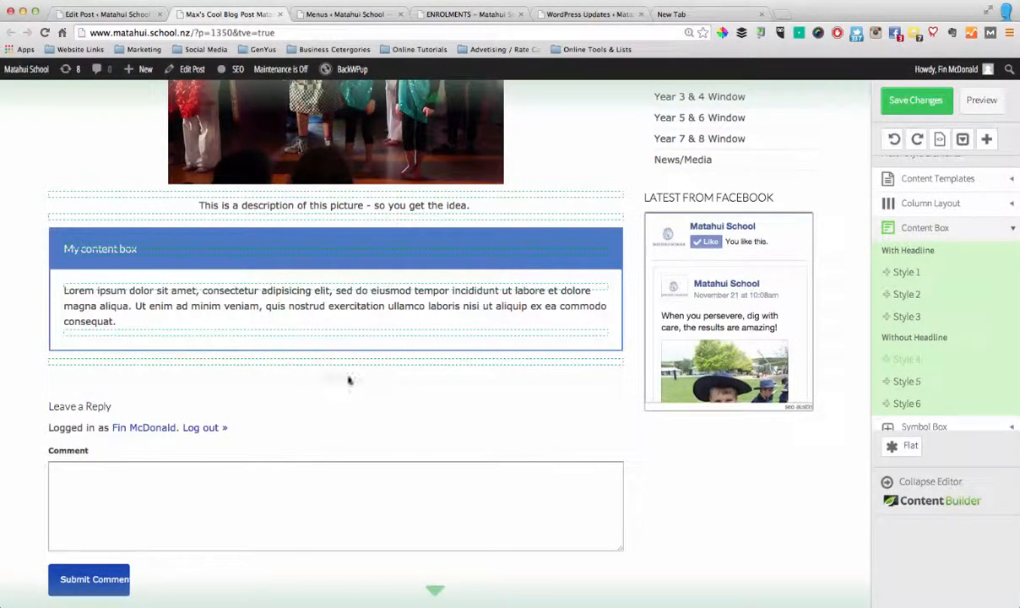
drag(348, 380, 334, 364)
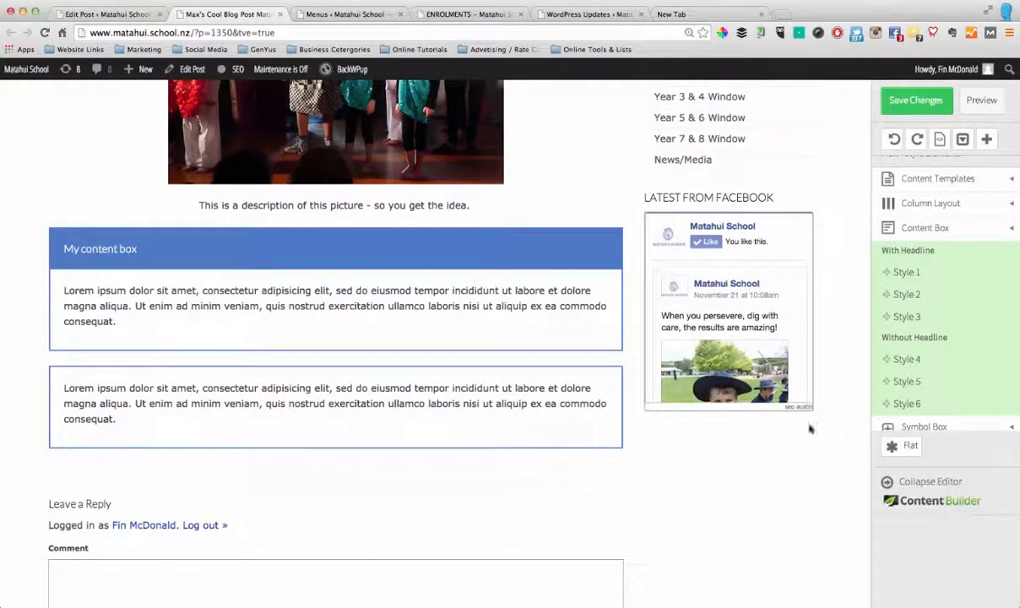
drag(903, 381, 397, 466)
scroll(401, 464, down, 3)
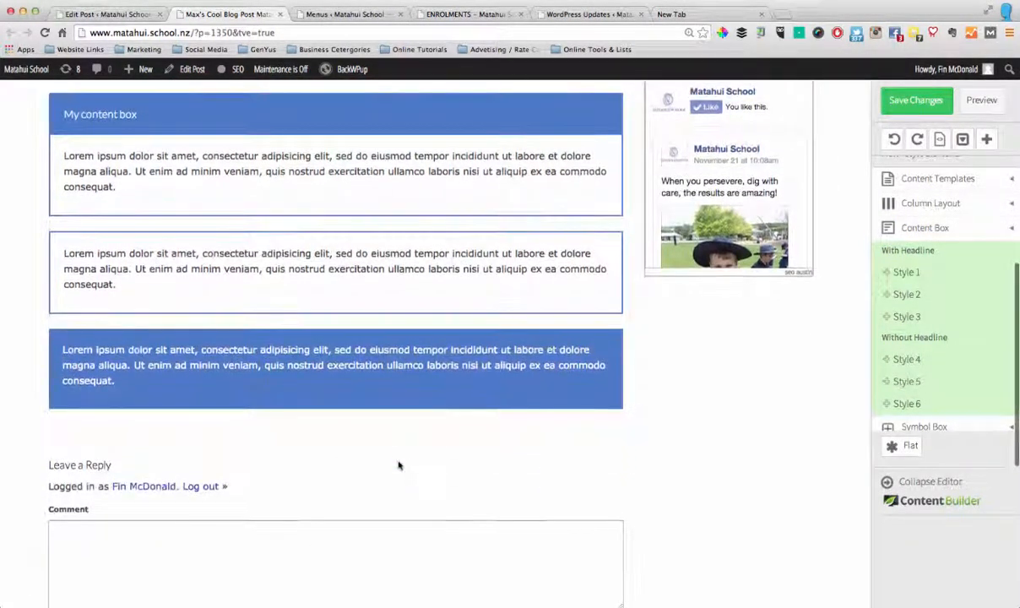
Replace the placeholder paragraph in the solid blue content box with "Block quote"
click(267, 355)
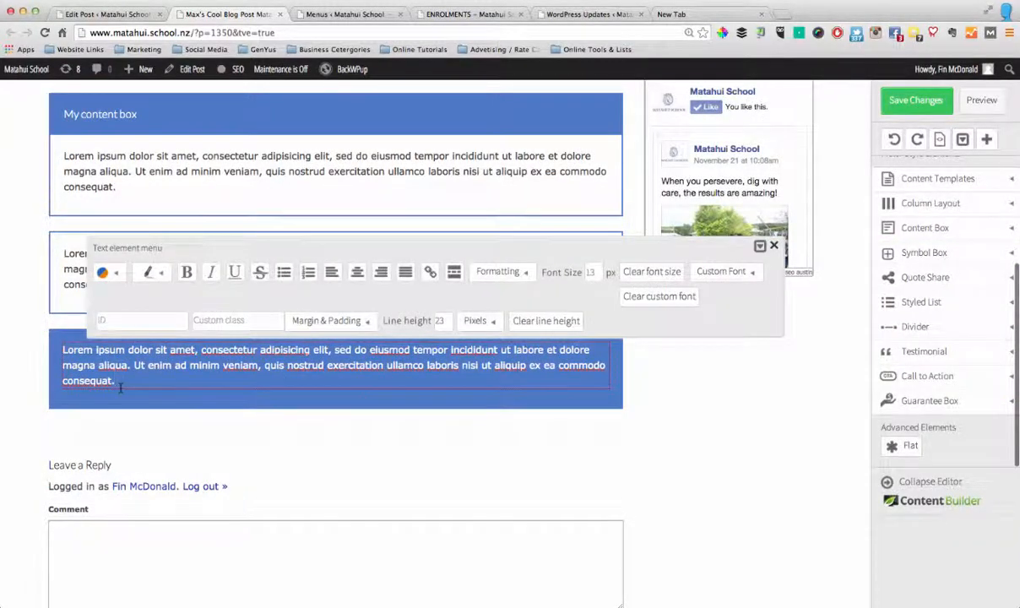
drag(119, 386, 64, 352)
key(BackSpace)
text(Block quote)
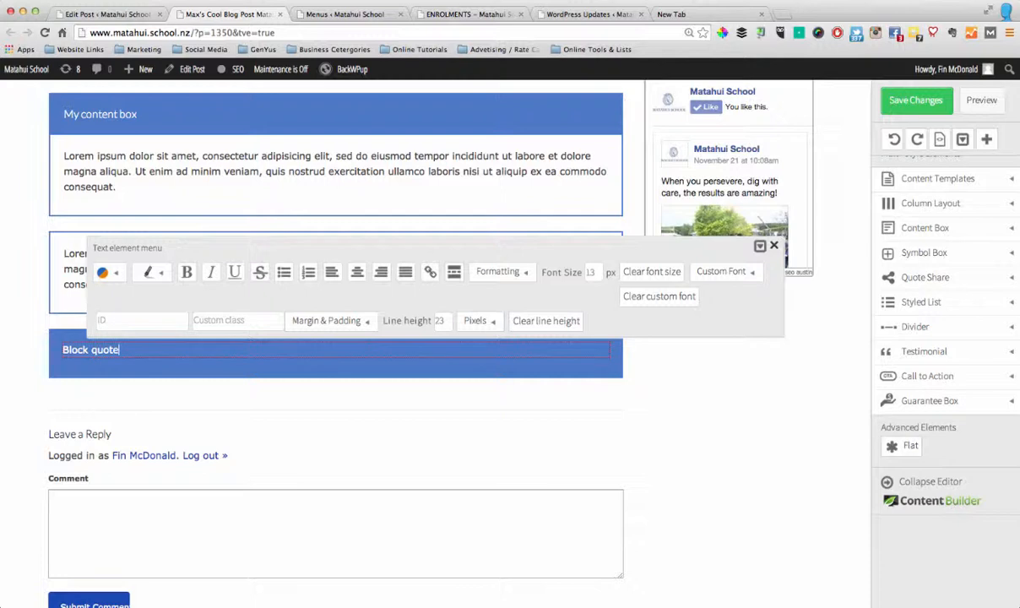
click(272, 372)
Try a Style 4 styled list below the "Block quote" box and delete both of its bullet points
scroll(337, 376, up, 3)
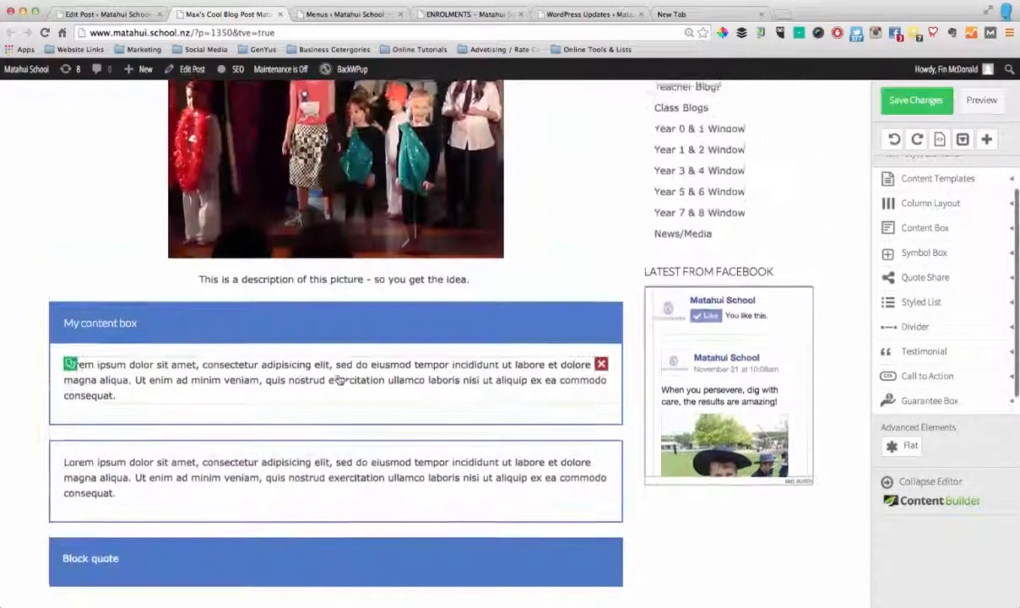
scroll(939, 333, down, 3)
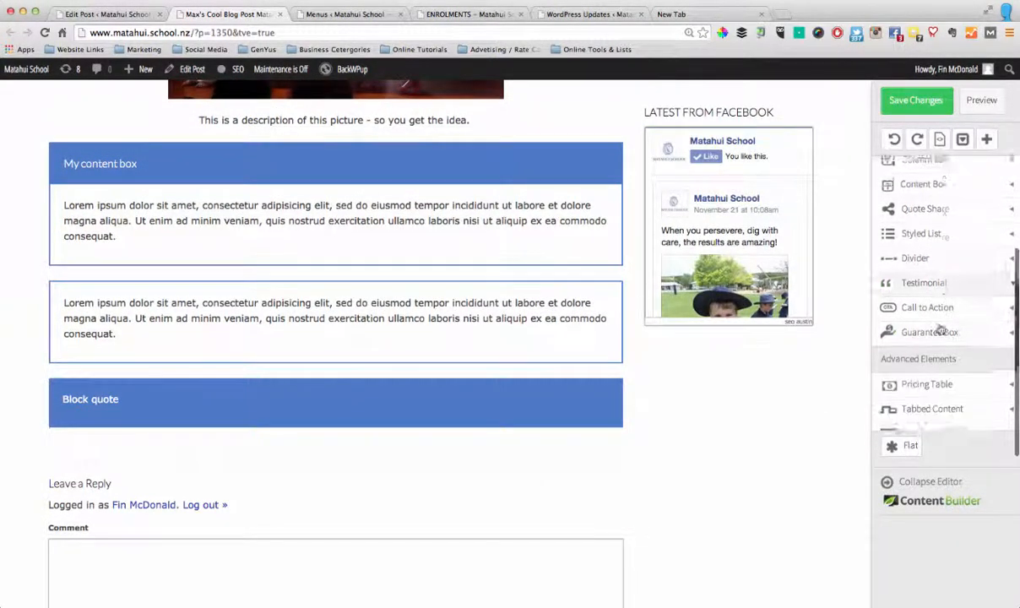
click(949, 206)
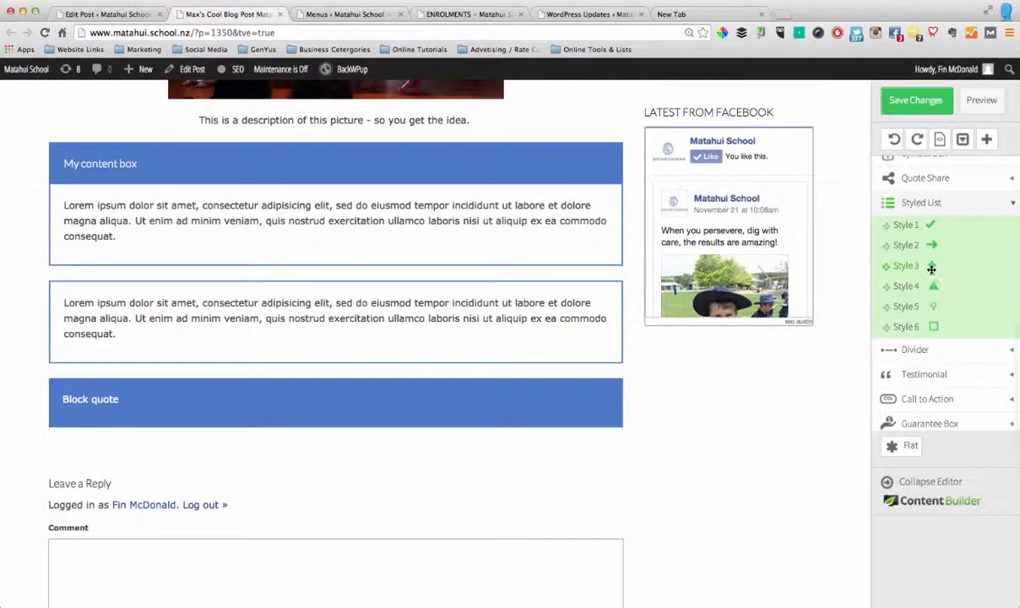
drag(916, 289, 709, 364)
drag(286, 438, 271, 441)
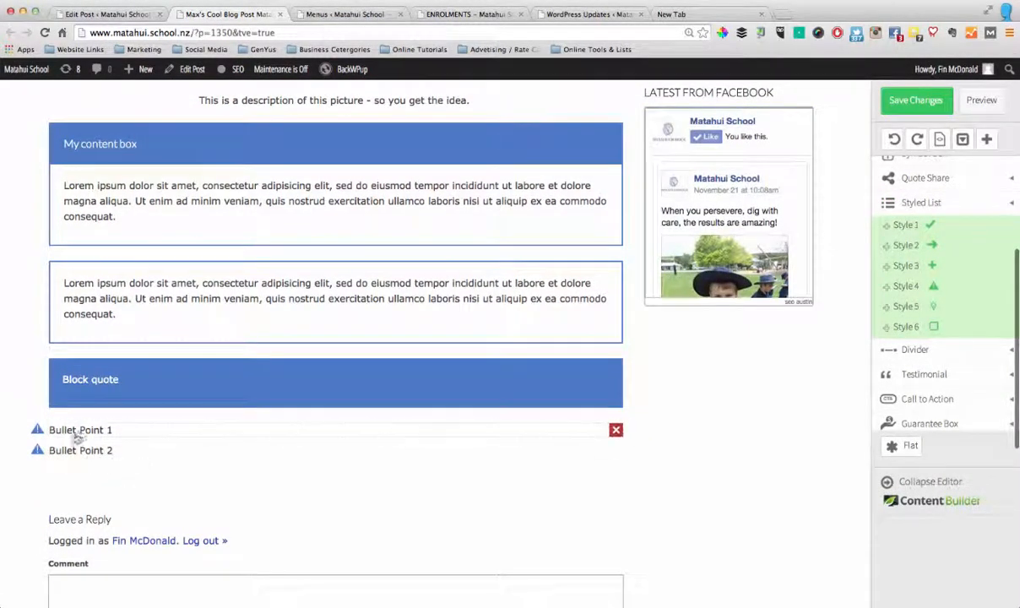
click(615, 428)
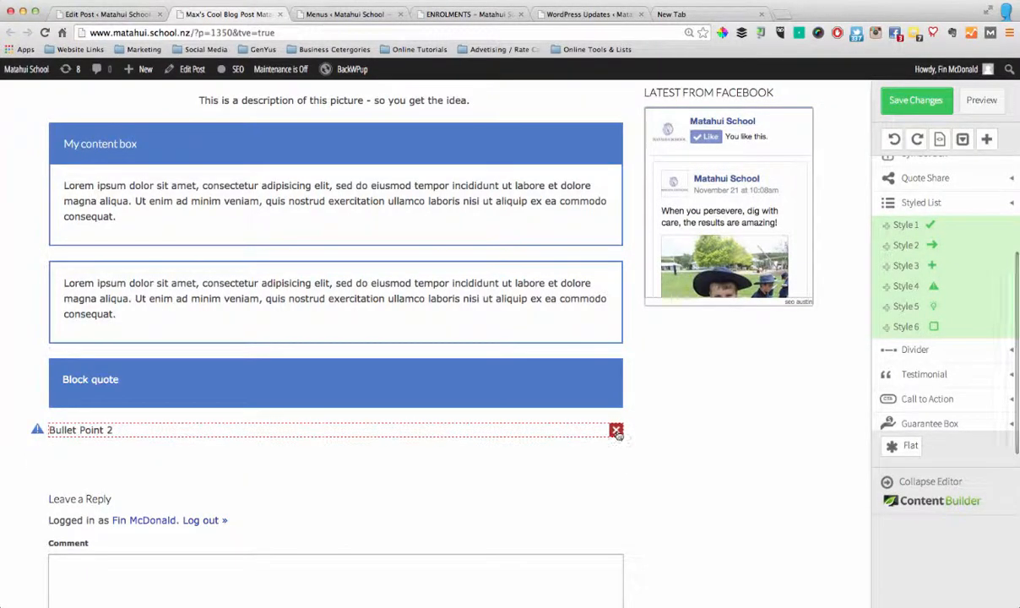
click(616, 430)
Add a Style 3 testimonial with picture below the "Block quote" box
scroll(951, 322, down, 1)
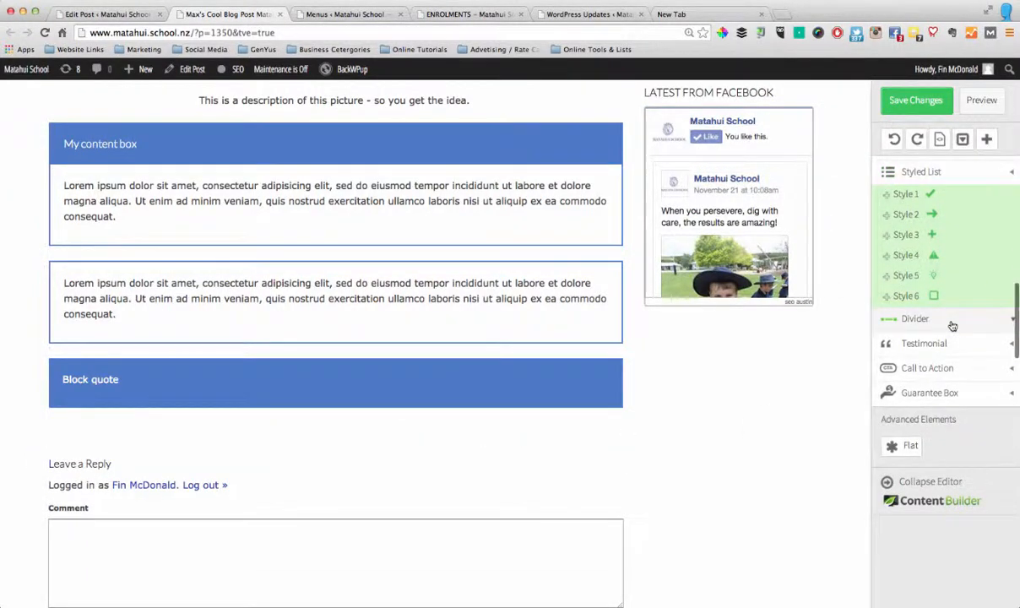
click(952, 323)
scroll(975, 320, down, 1)
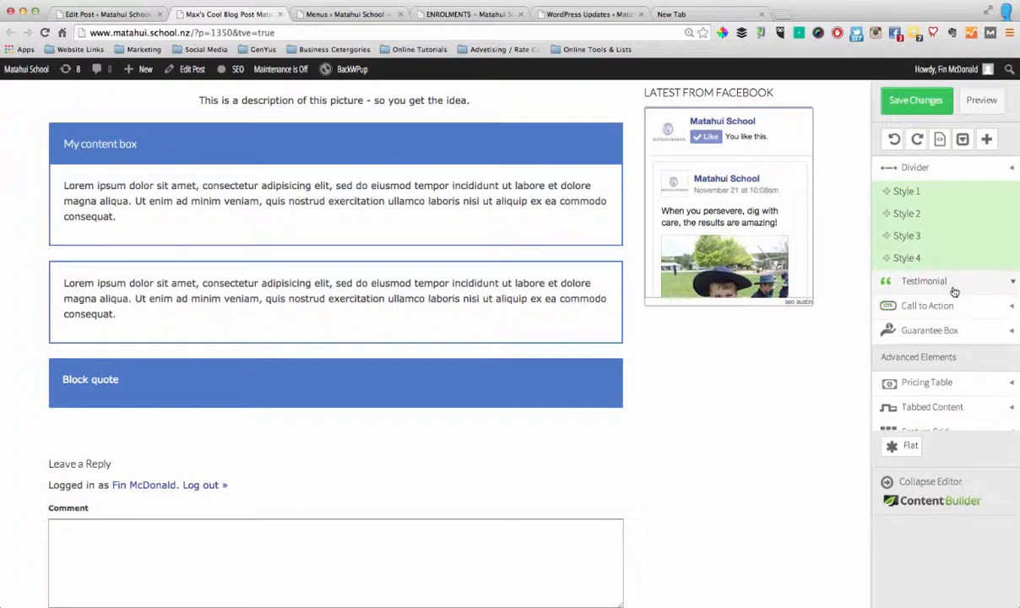
click(964, 286)
scroll(961, 298, down, 2)
scroll(961, 299, up, 3)
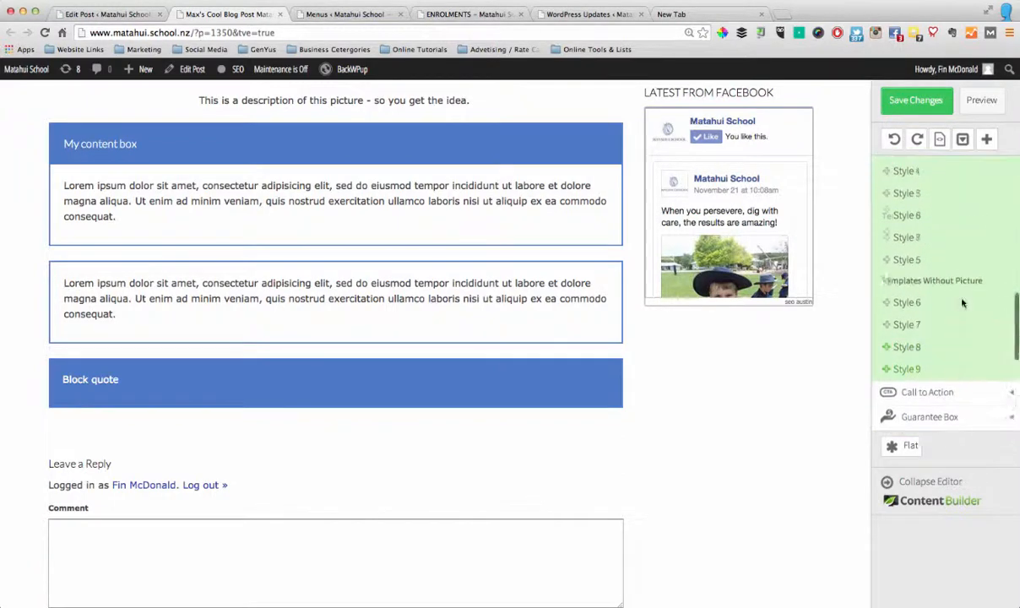
scroll(962, 300, down, 1)
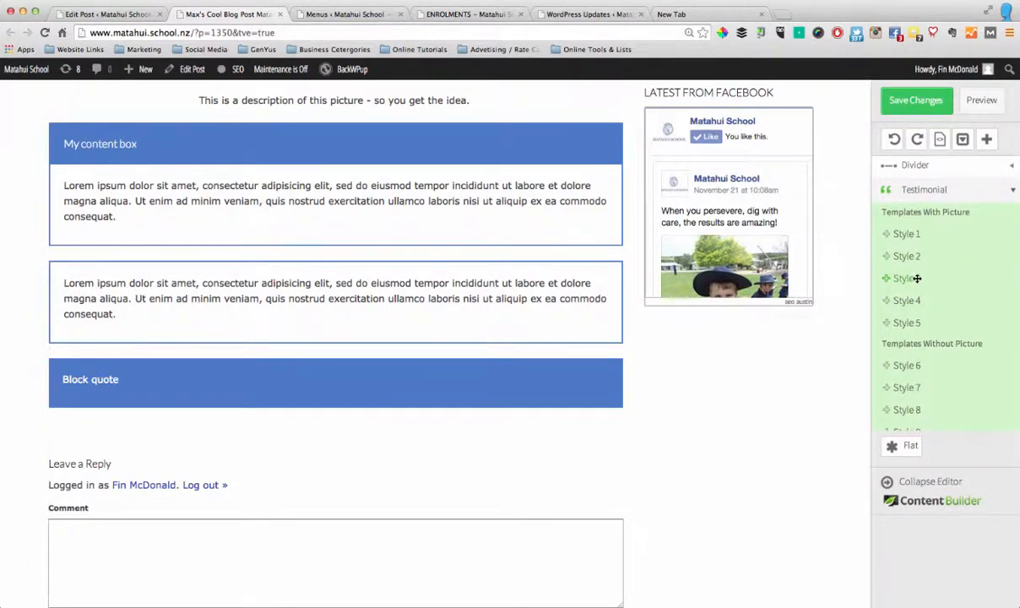
drag(916, 278, 608, 375)
drag(486, 416, 258, 423)
scroll(330, 439, down, 3)
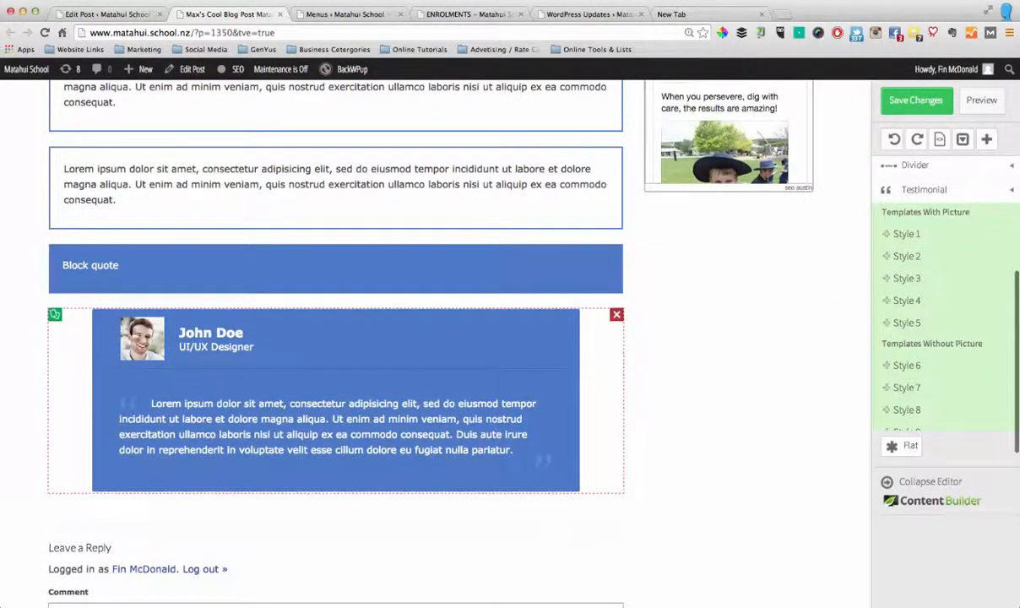
Replace the testimonial's picture with P3.png from the media library
click(285, 348)
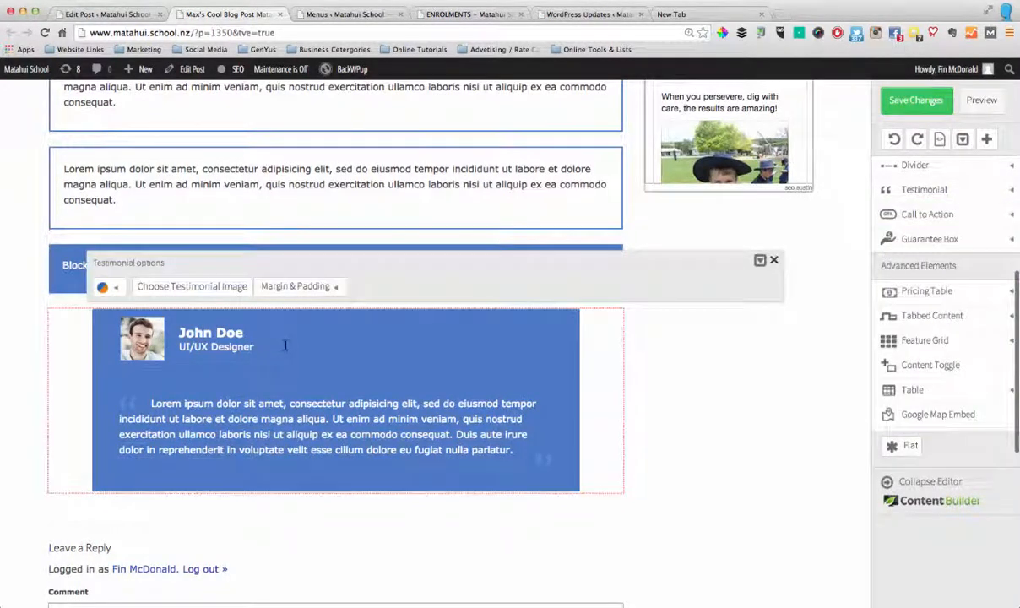
click(186, 288)
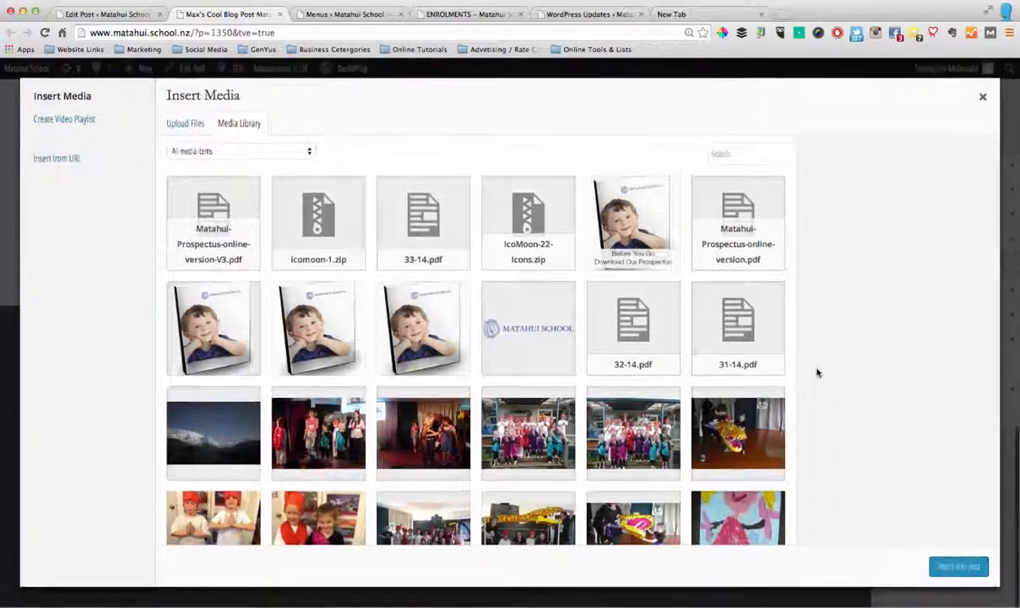
scroll(582, 361, down, 20)
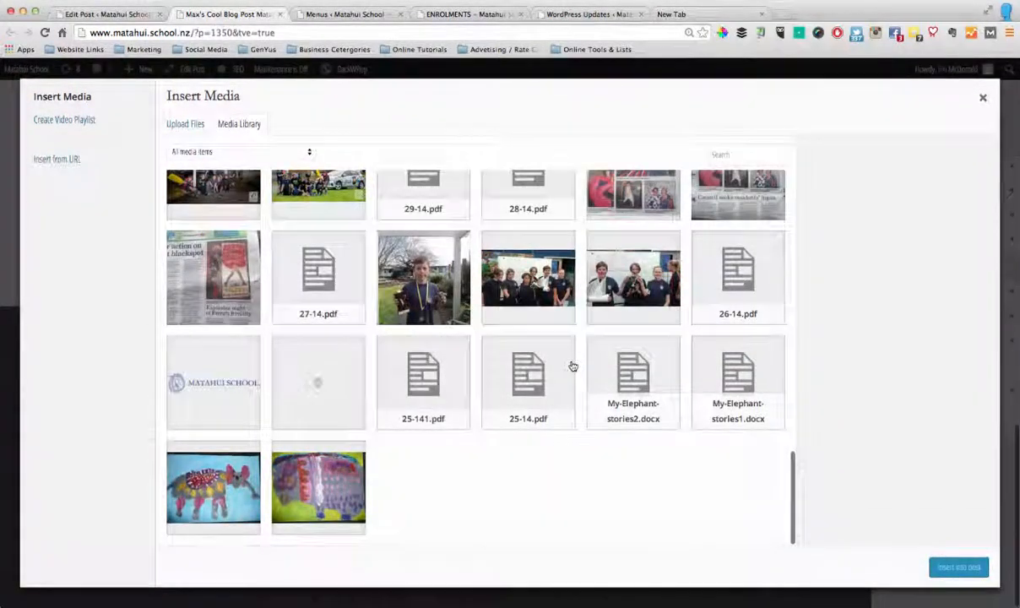
scroll(573, 367, down, 10)
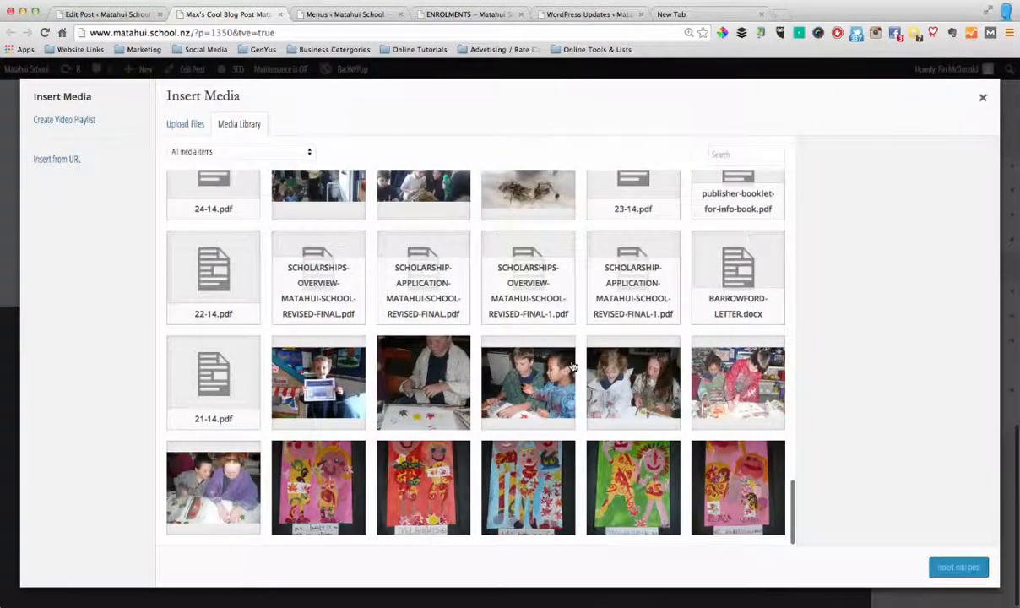
scroll(572, 367, down, 10)
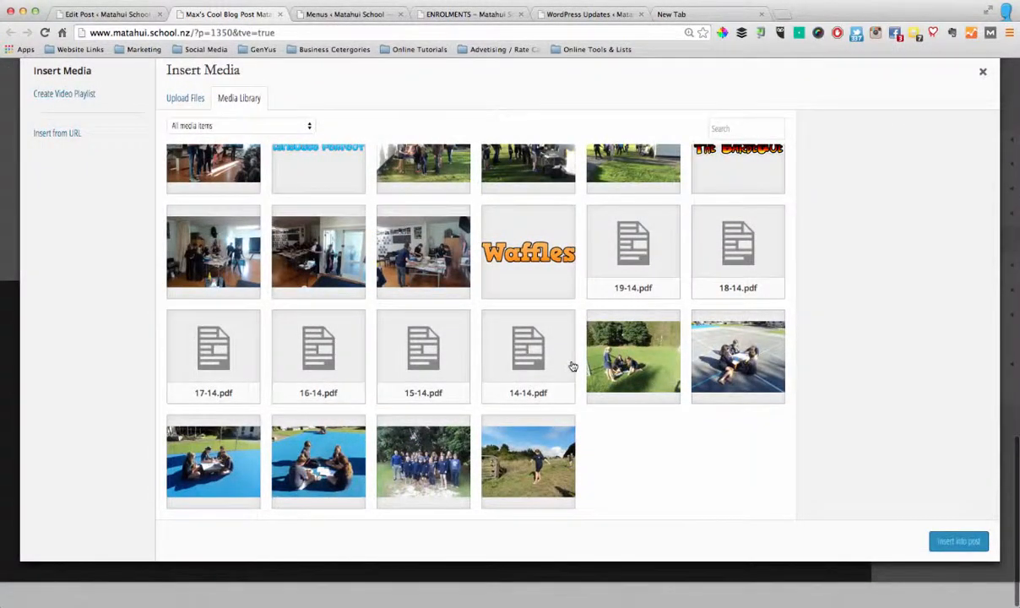
scroll(573, 366, down, 15)
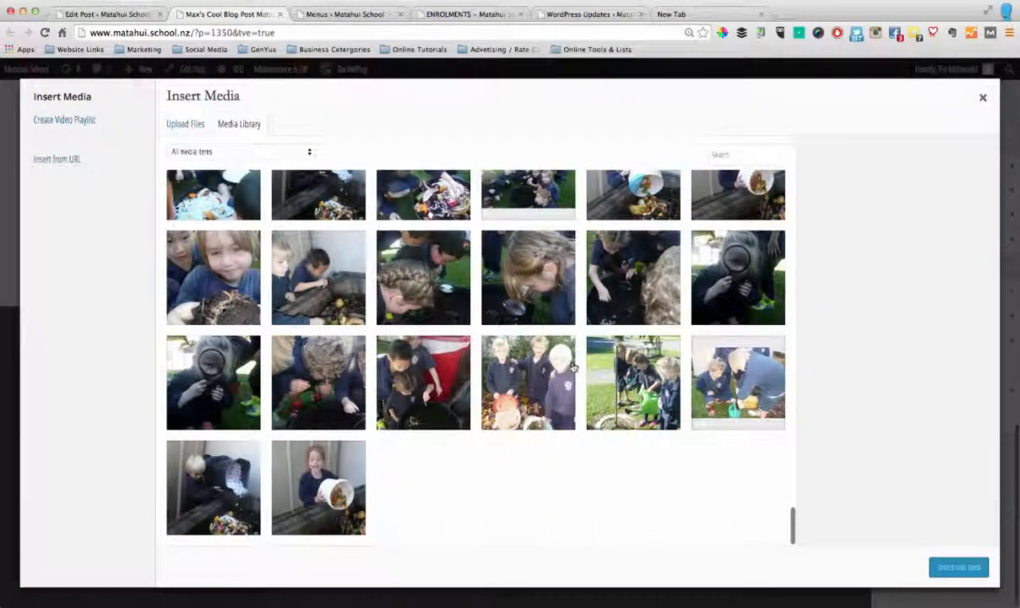
scroll(548, 405, down, 5)
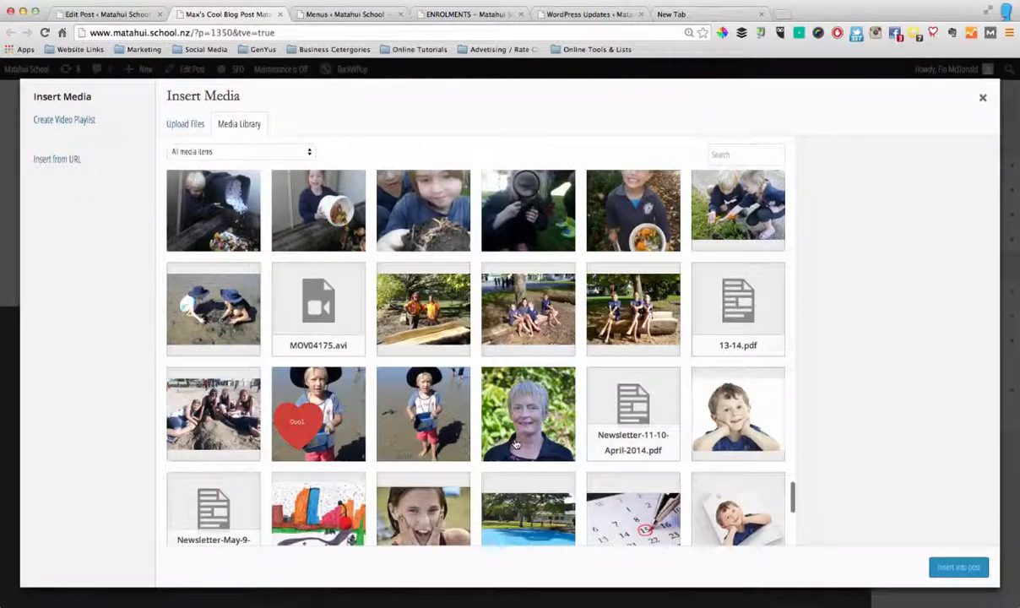
scroll(517, 444, down, 12)
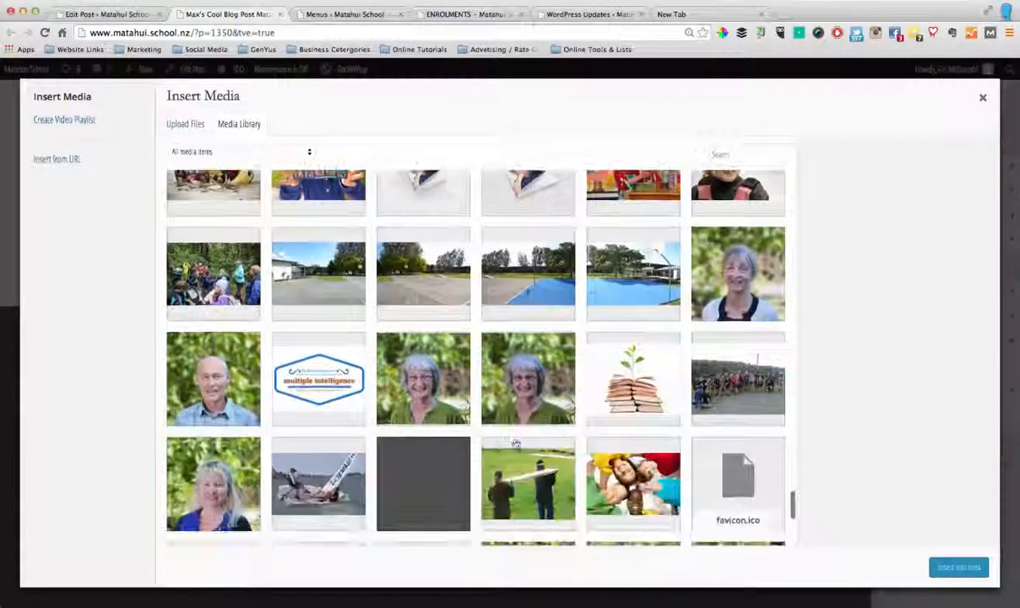
scroll(515, 441, down, 3)
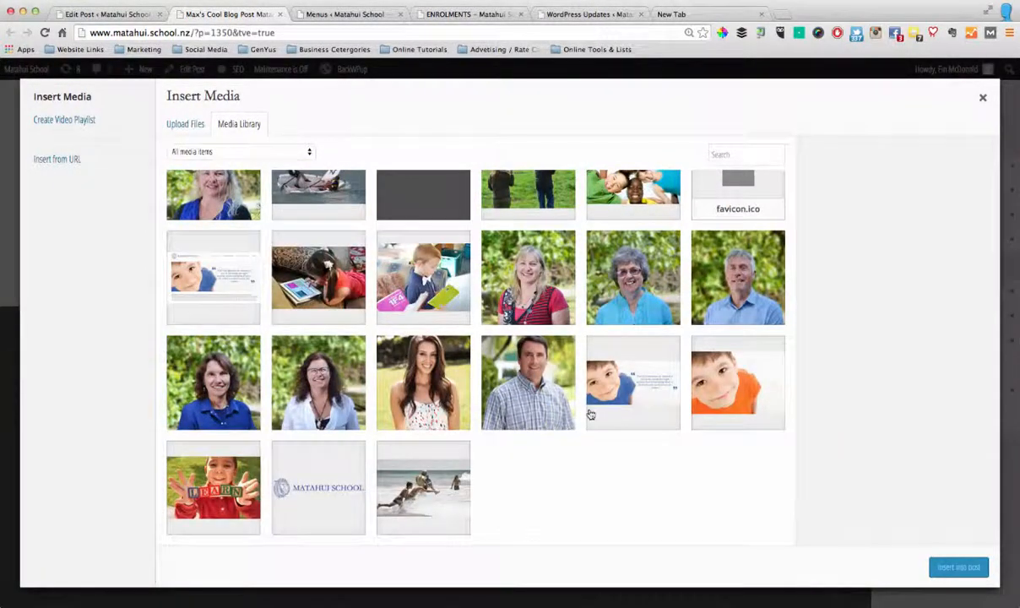
click(695, 277)
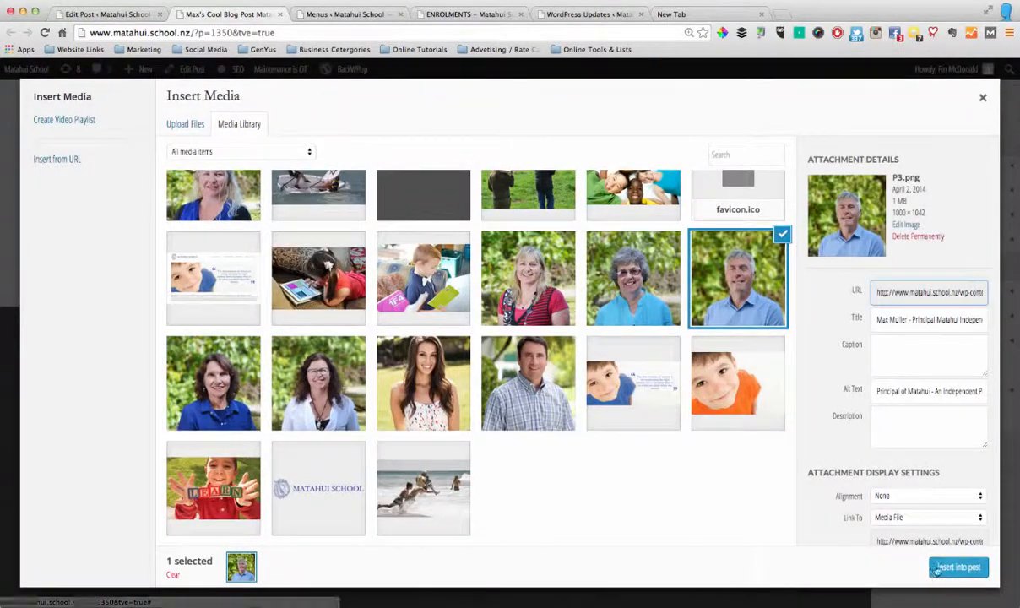
click(944, 568)
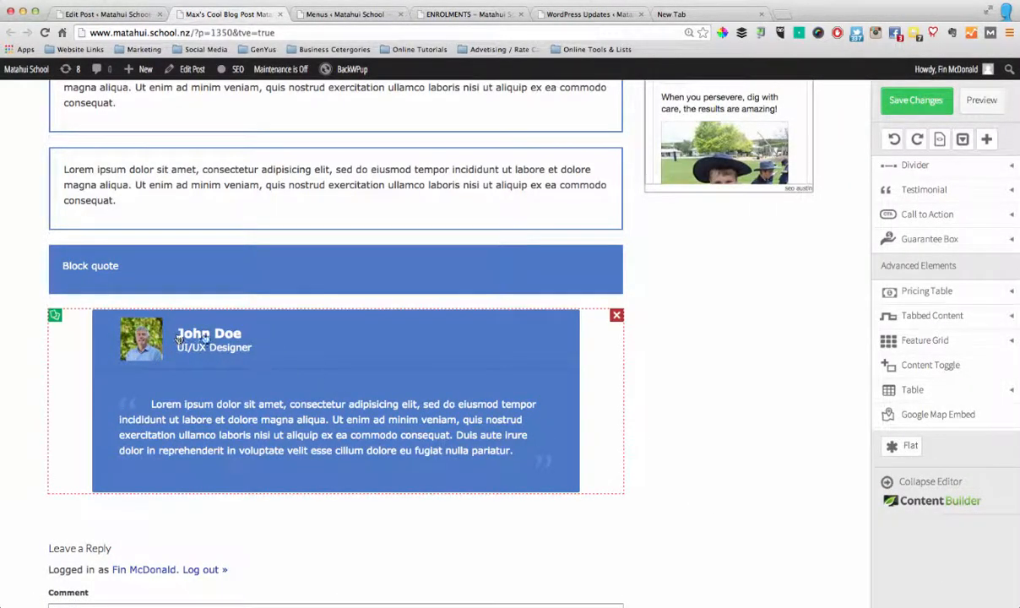
Replace the testimonial's placeholder name with the featured person's nickname, keeping the placeholder quote text
click(205, 338)
drag(233, 333, 177, 334)
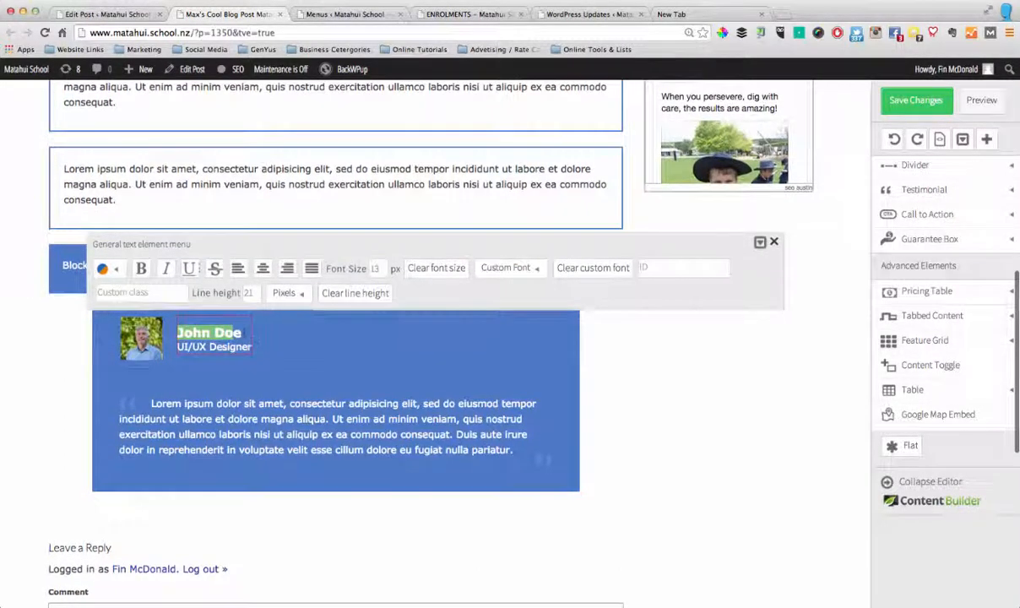
text(Max)
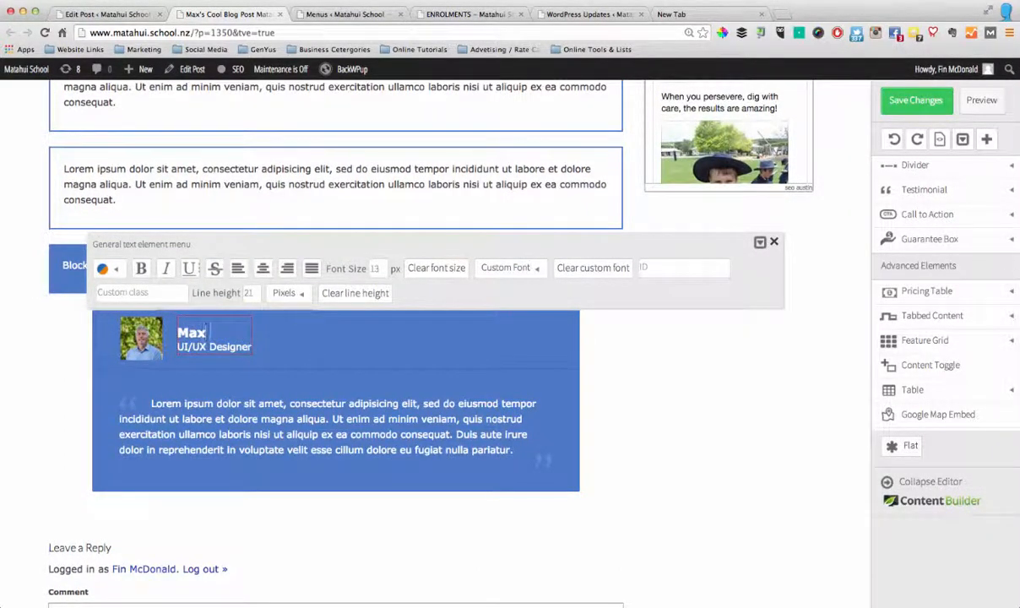
text( The Maximus)
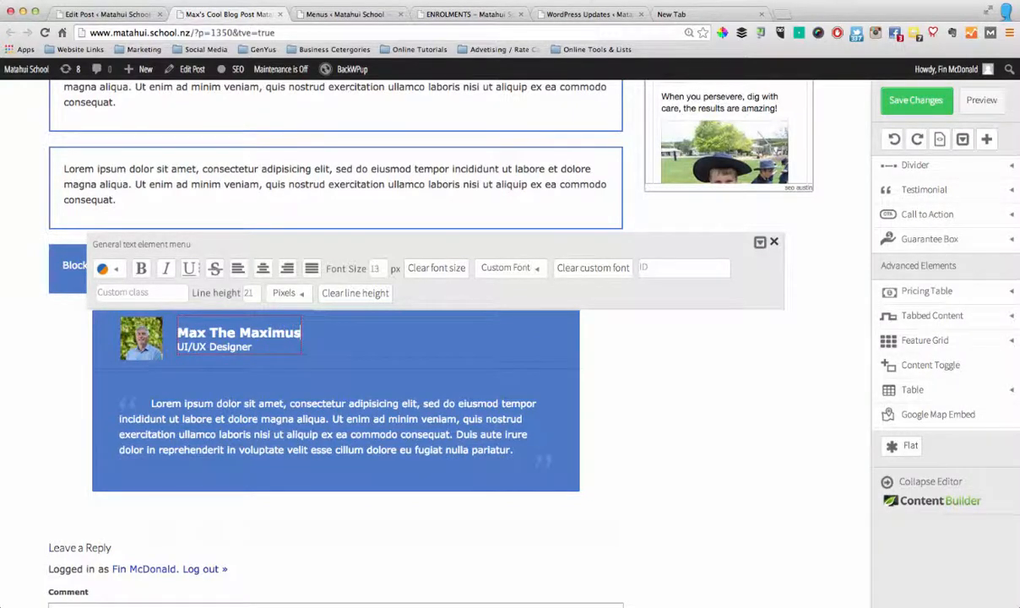
click(309, 378)
click(285, 421)
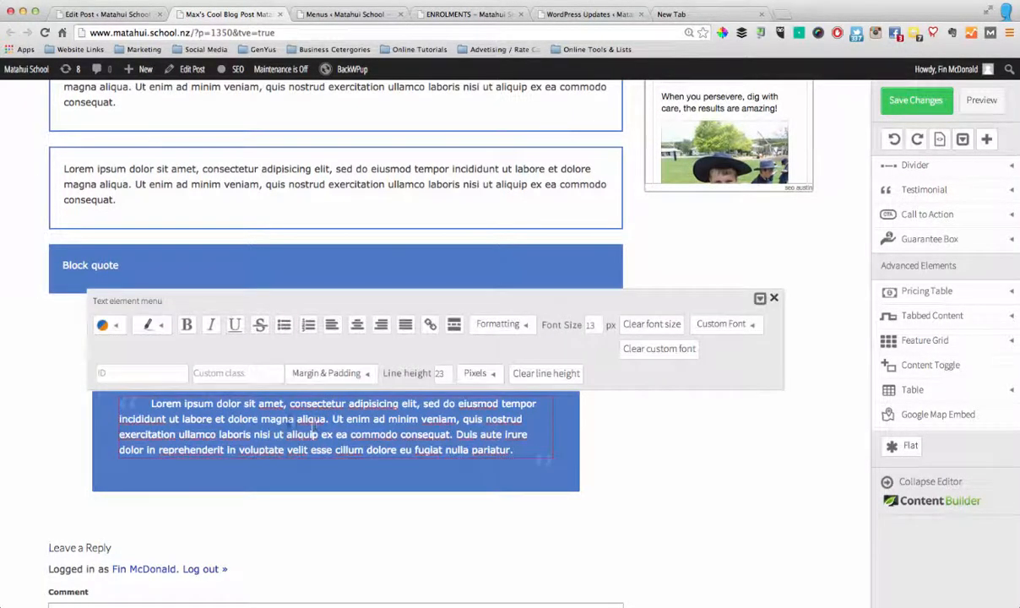
click(667, 453)
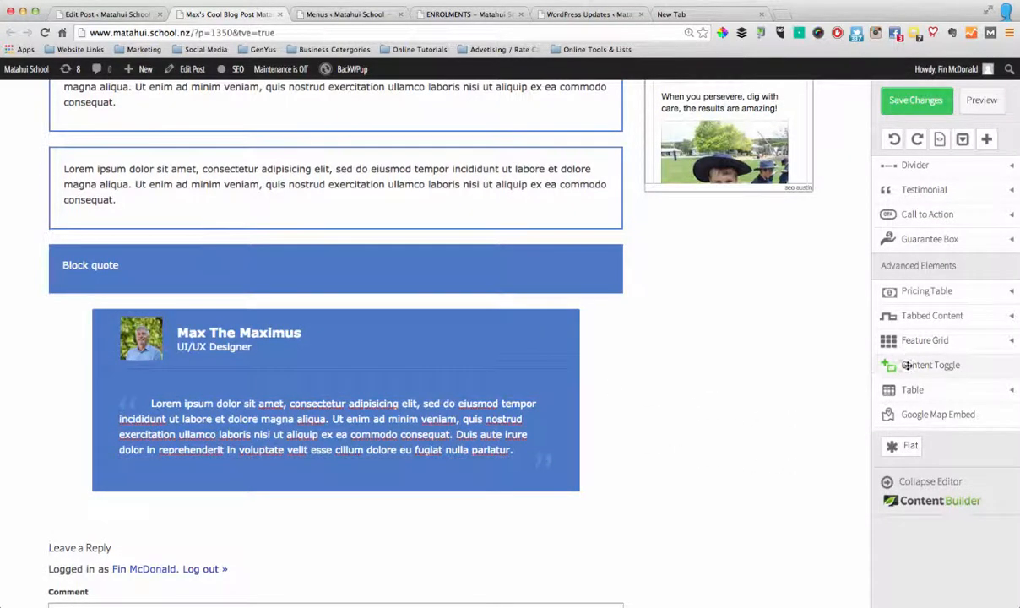
Add a horizontal tabs element below the testimonial
scroll(940, 340, down, 5)
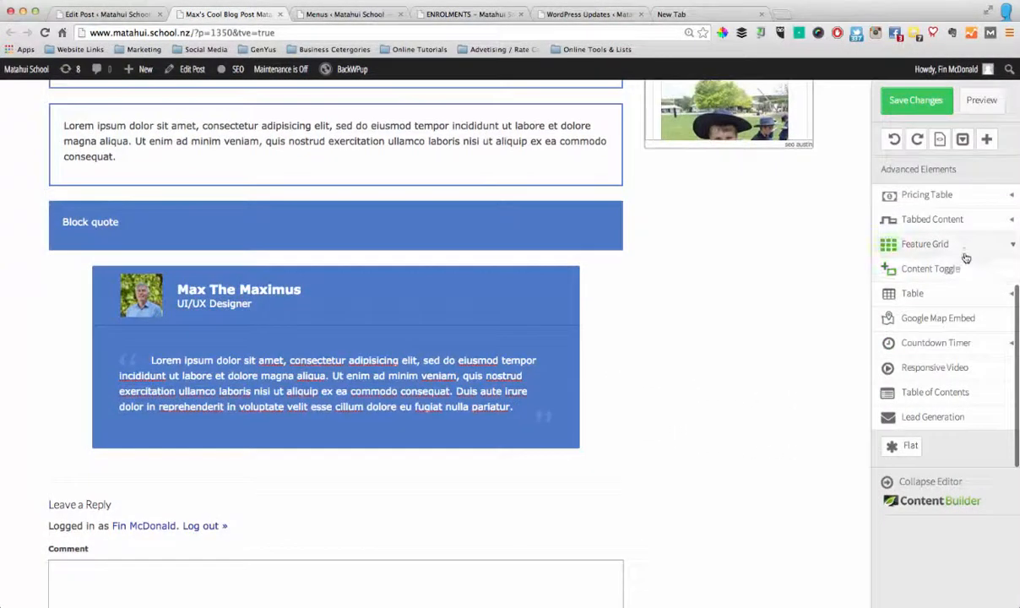
mouse_move(957, 224)
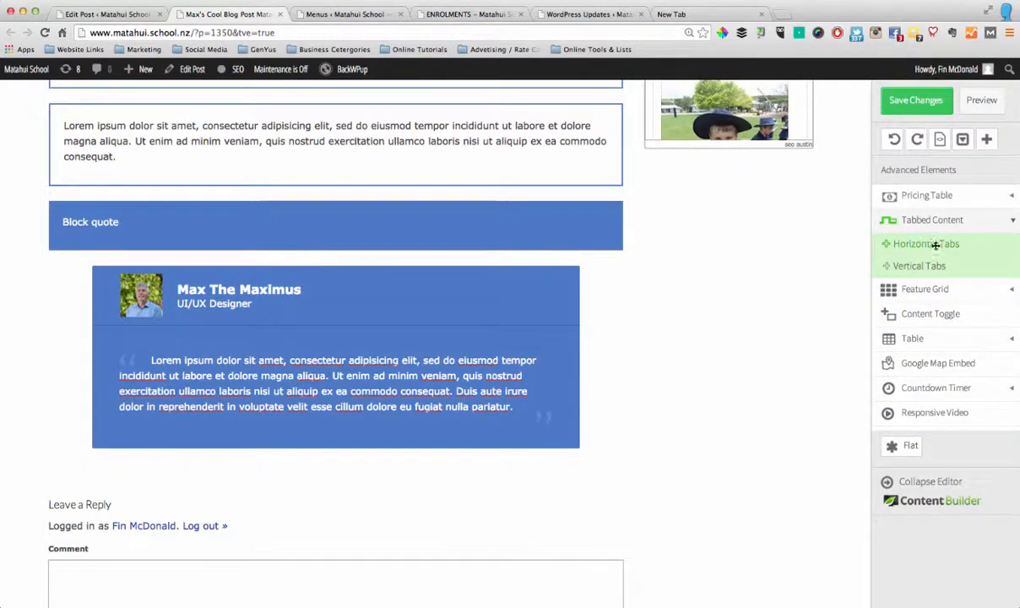
drag(927, 245, 353, 460)
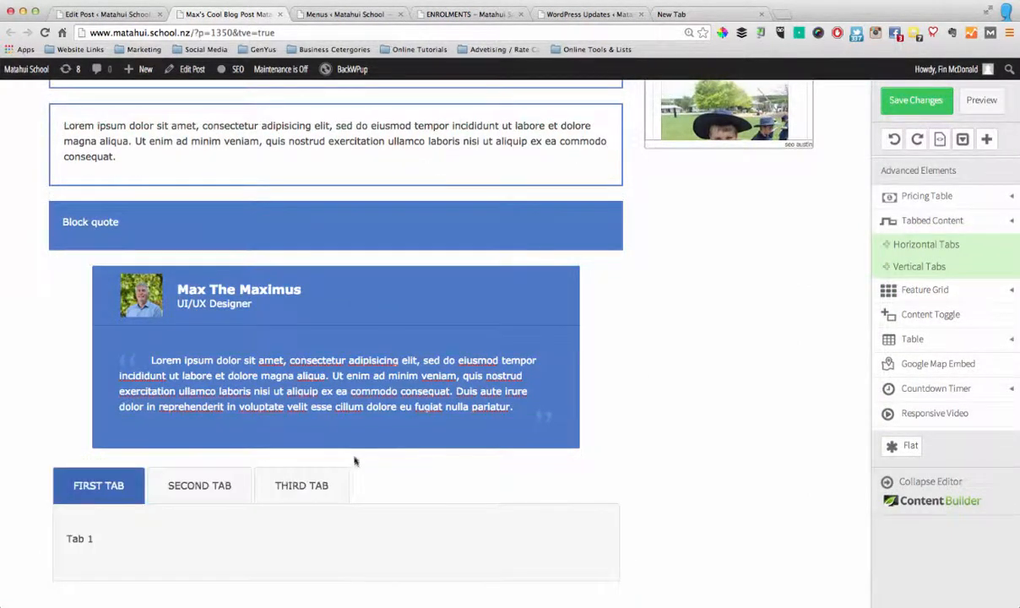
Rename the first tab of the tabbed content as "SOMETHING COOL"
scroll(353, 460, down, 3)
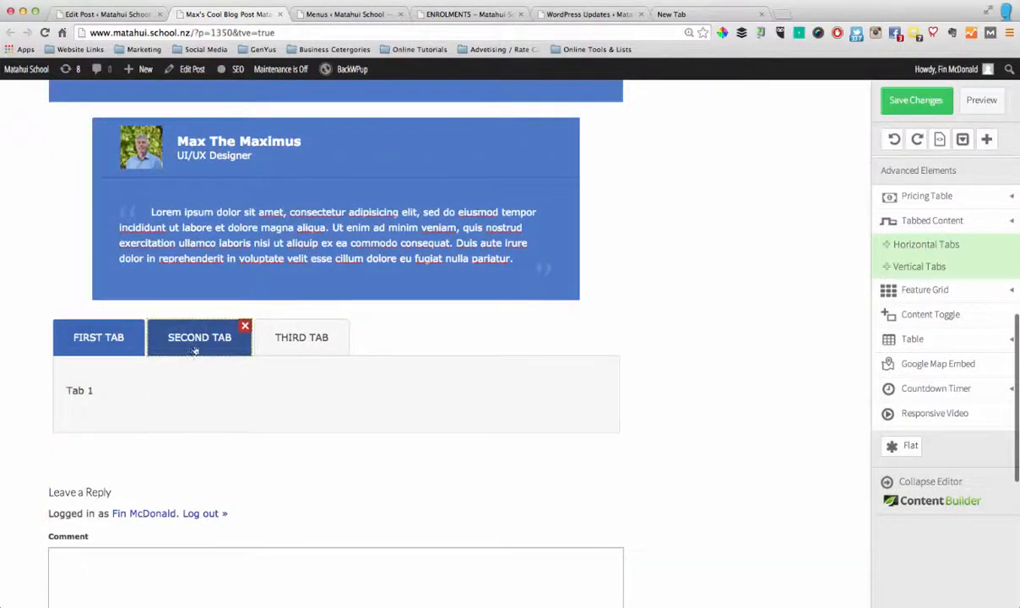
click(103, 341)
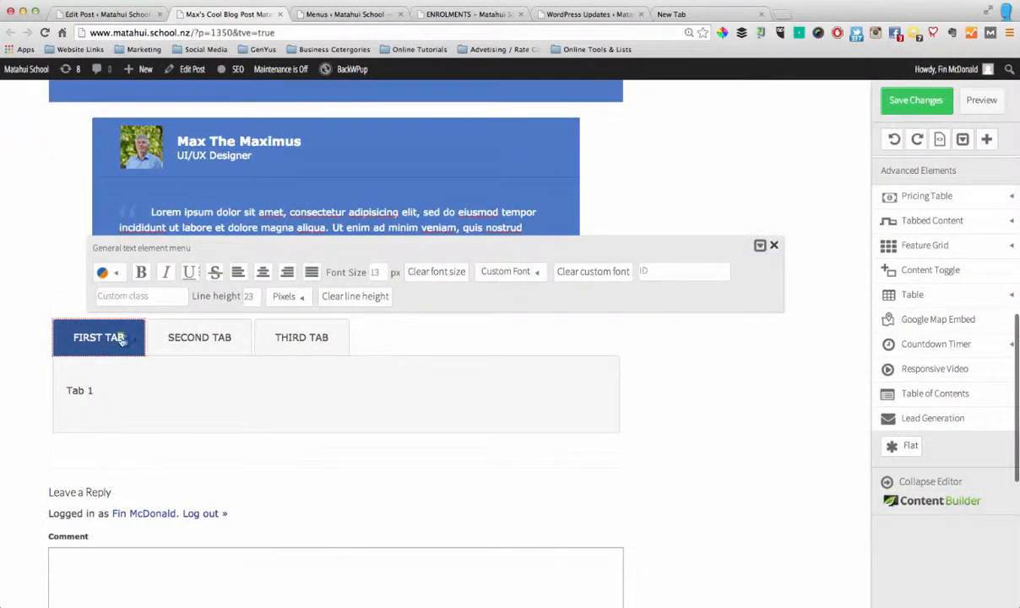
drag(122, 339, 74, 340)
text(SOM)
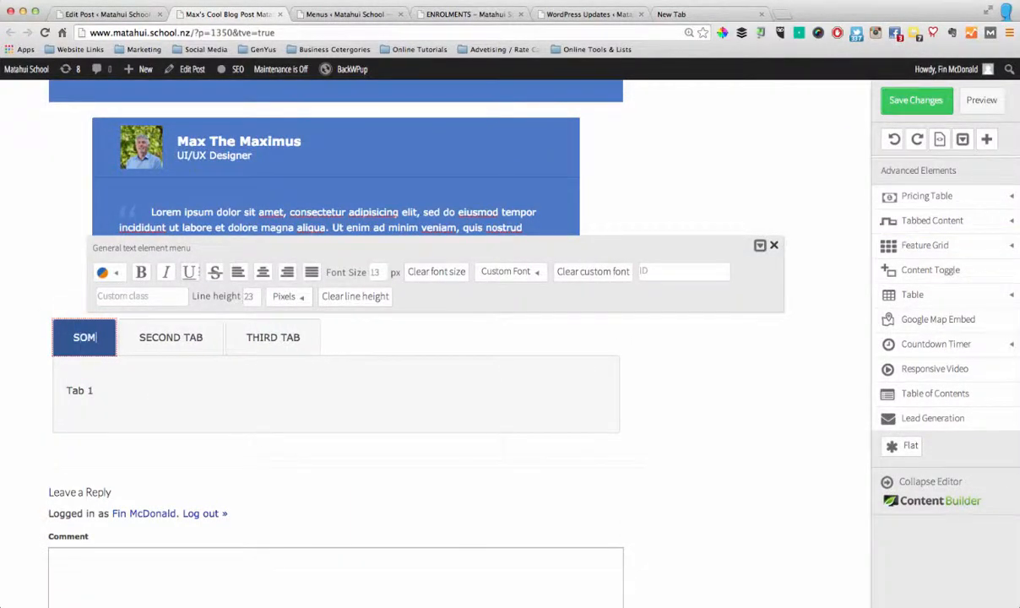
text(ETHING COOL)
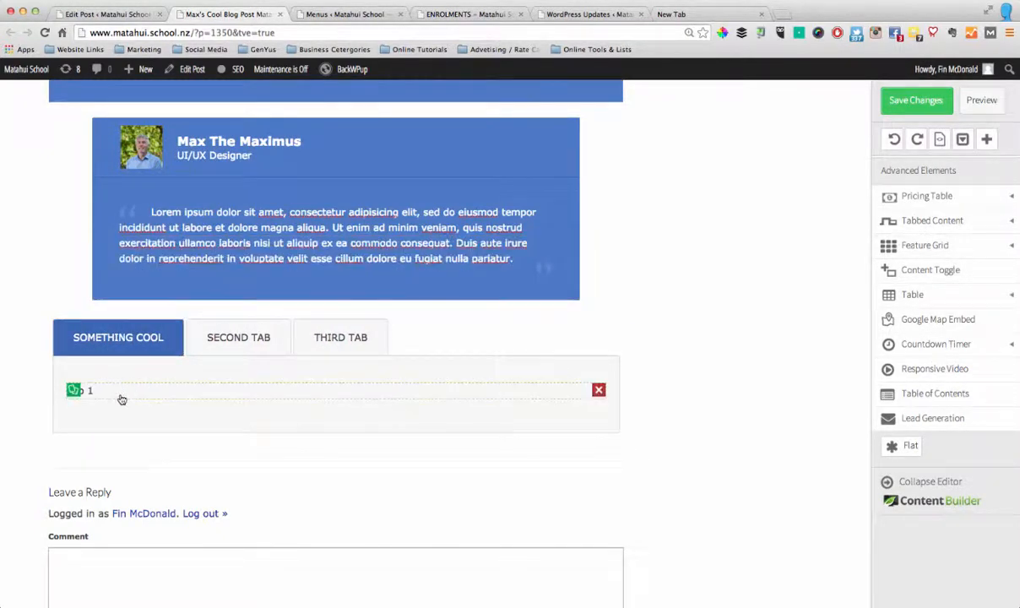
Replace the placeholder text inside the first tab with "This is the cool thing"
click(108, 391)
drag(108, 392, 68, 390)
text(This is the cool thing)
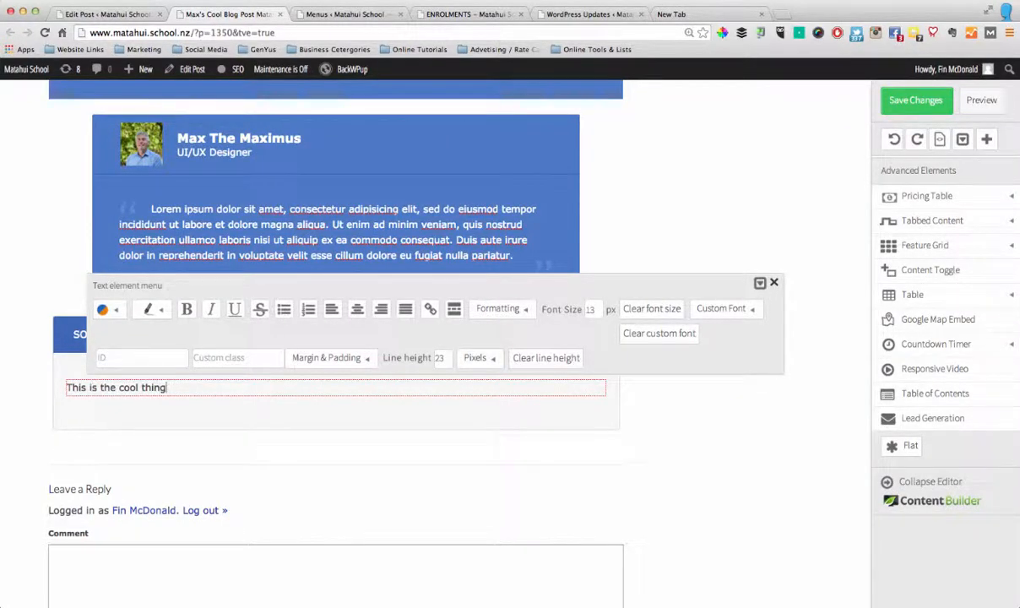
click(745, 476)
Review the post's content from the picture description down through the content boxes, testimonial and tabs
scroll(722, 453, up, 10)
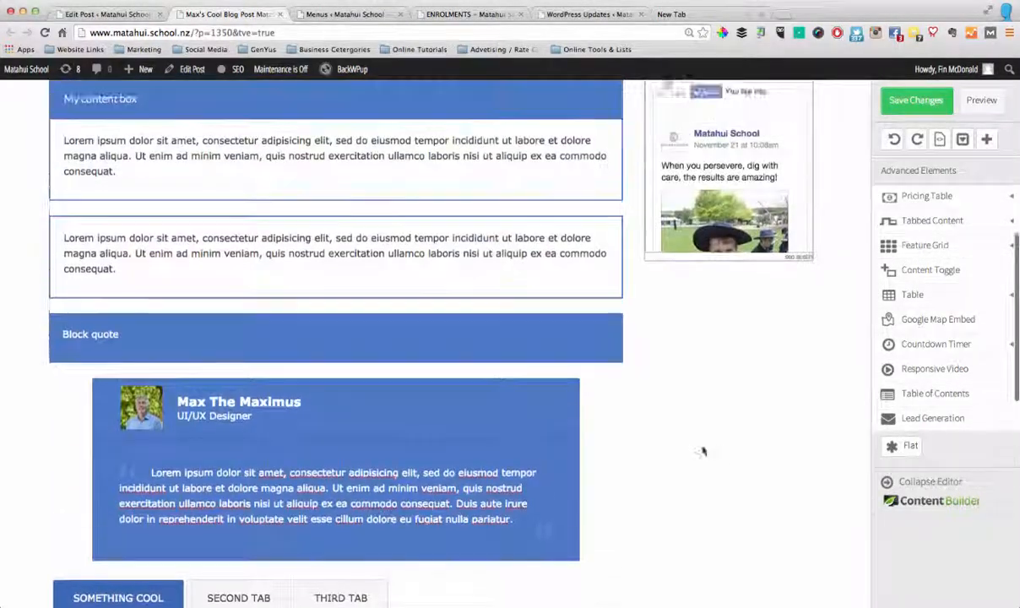
scroll(445, 443, down, 10)
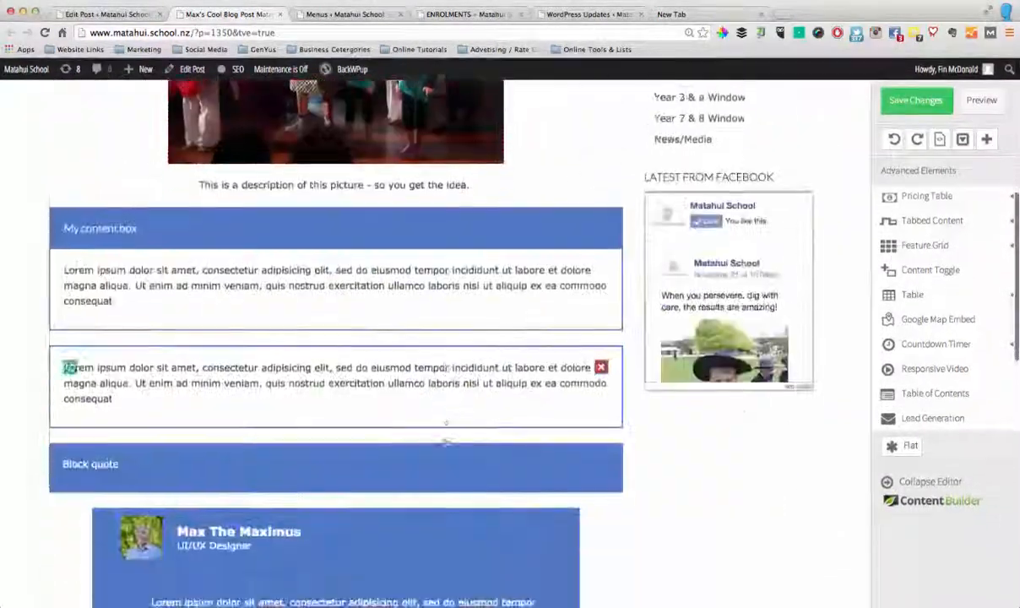
scroll(445, 441, up, 1)
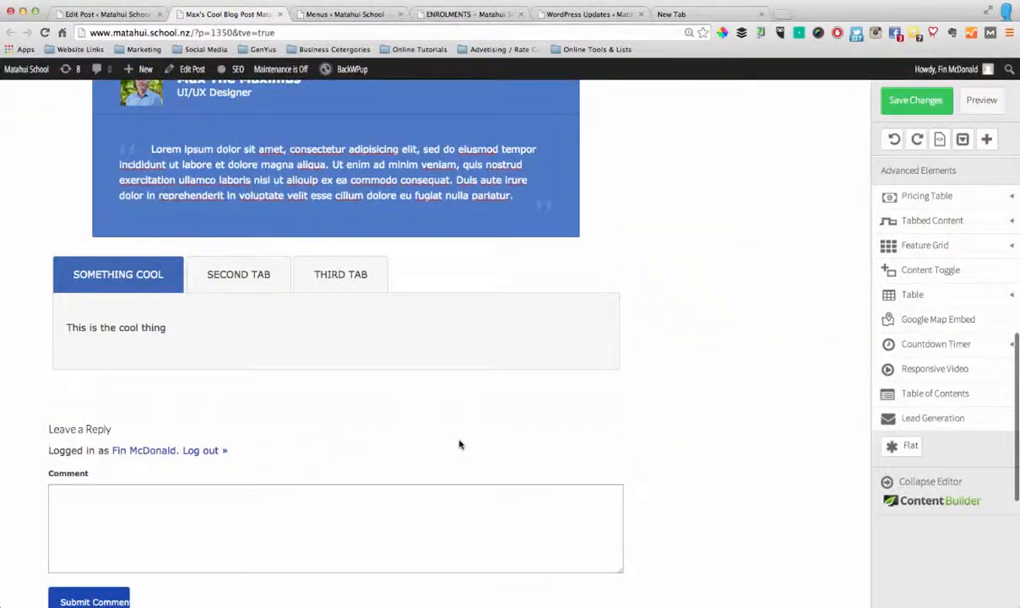
scroll(461, 437, up, 3)
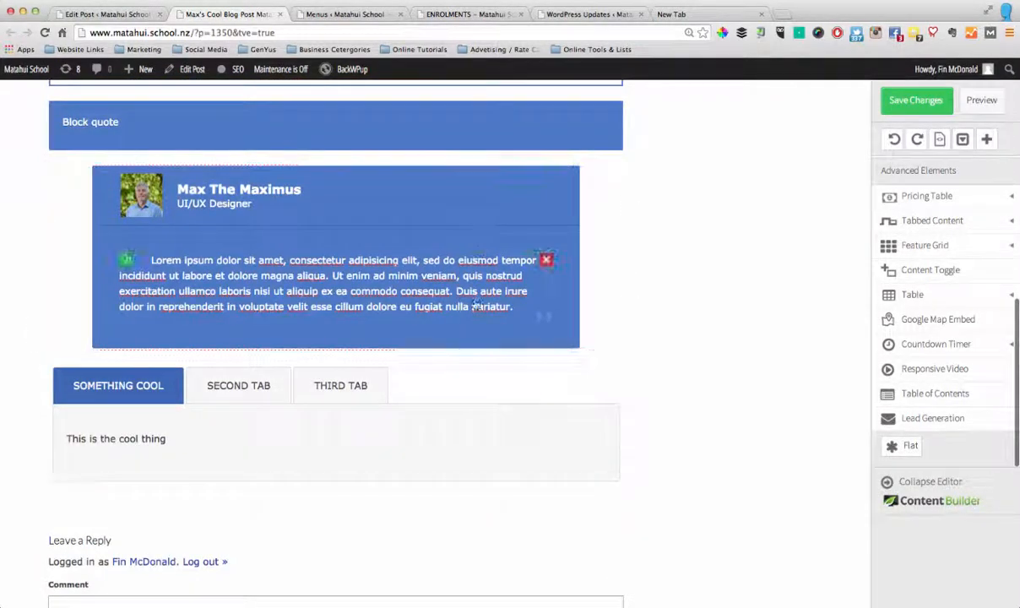
scroll(481, 291, up, 5)
scroll(484, 300, up, 3)
scroll(483, 299, down, 12)
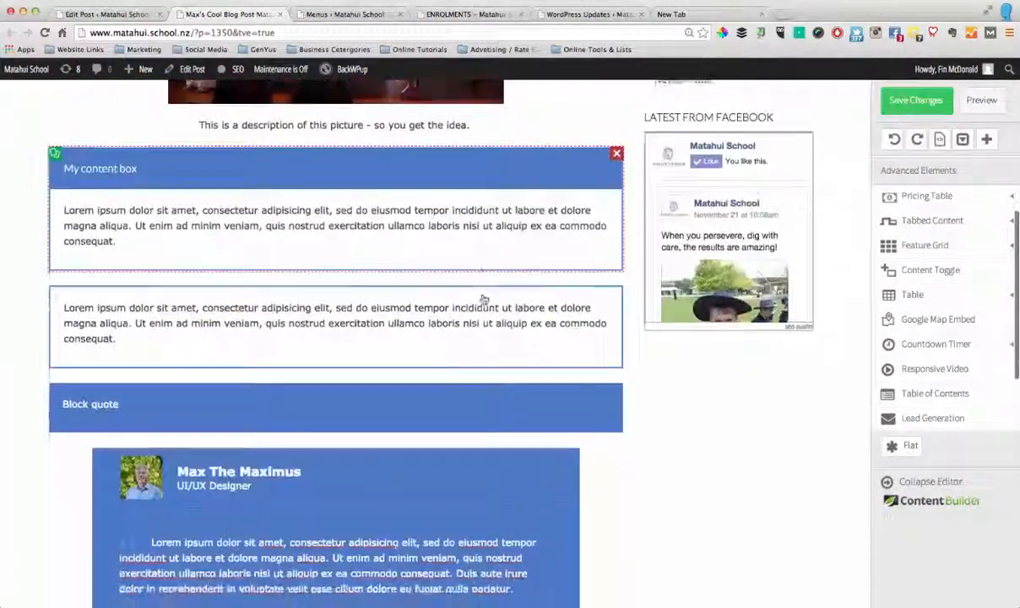
scroll(484, 300, down, 2)
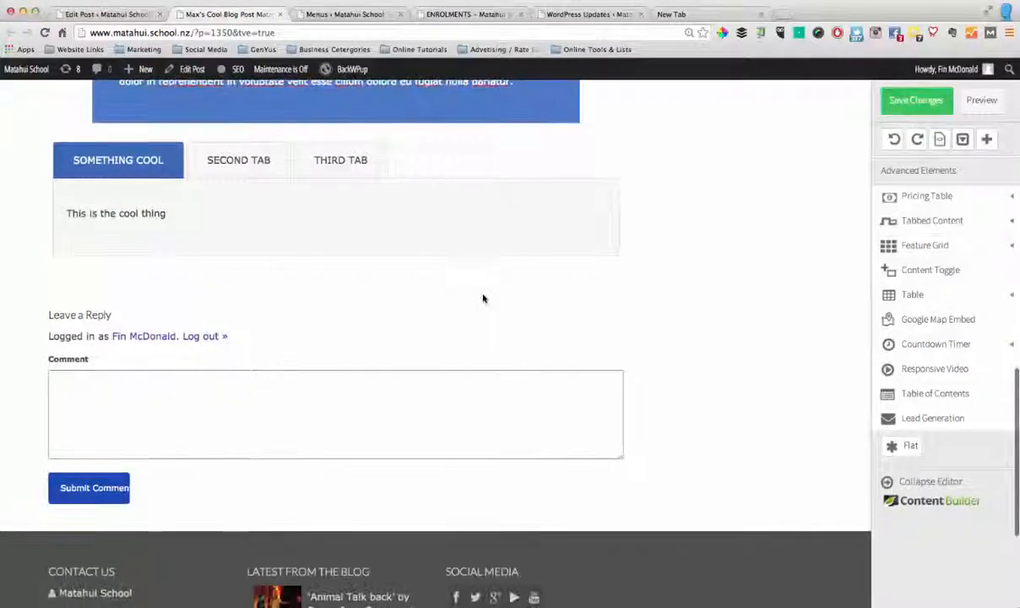
scroll(484, 300, up, 3)
scroll(484, 300, up, 4)
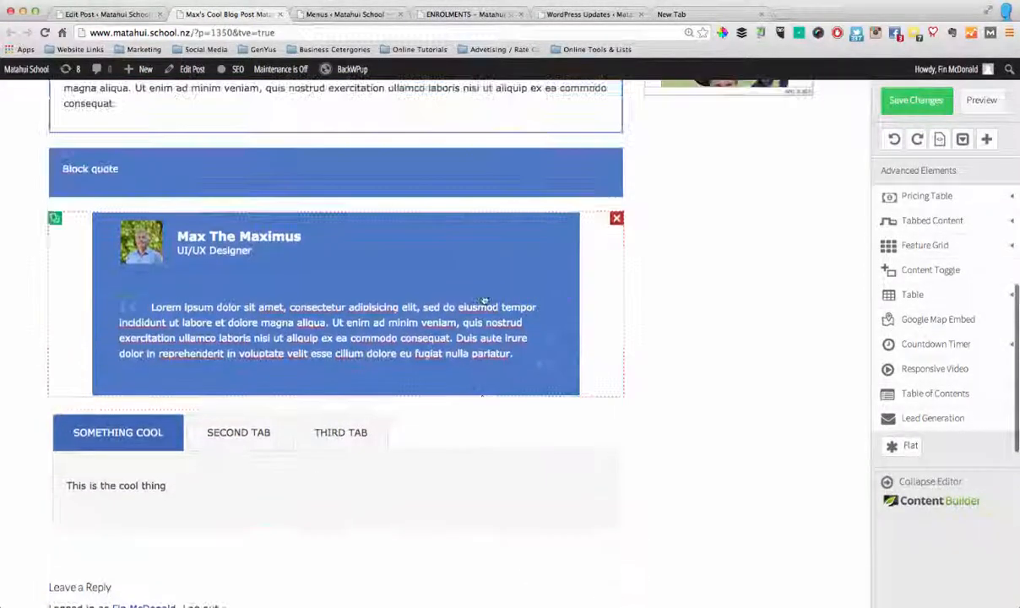
Save the testimonial as a reusable content template named "Max's Speech Box", correcting the spelling of "Speech"
click(544, 238)
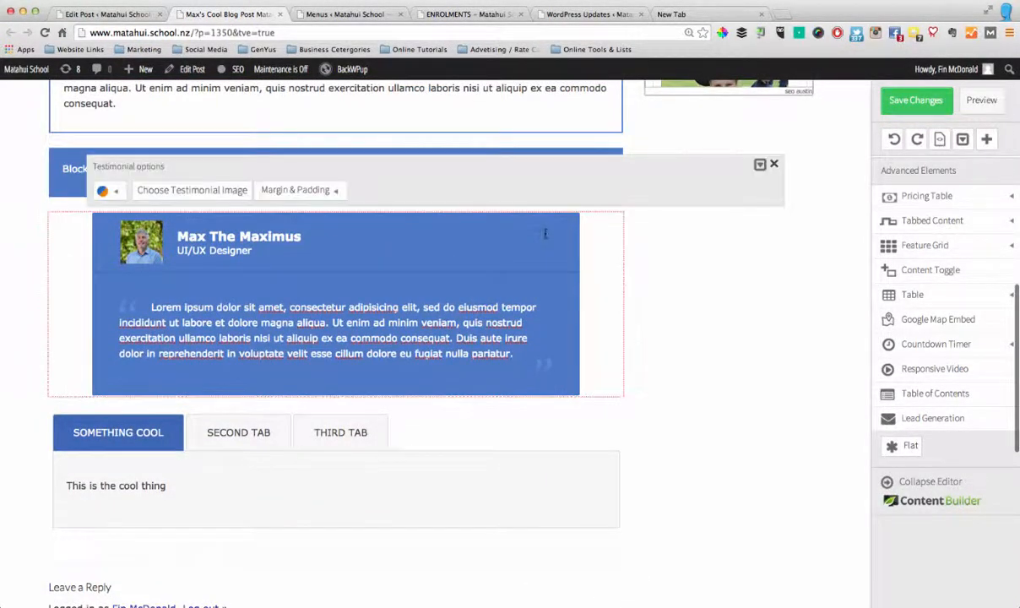
click(760, 167)
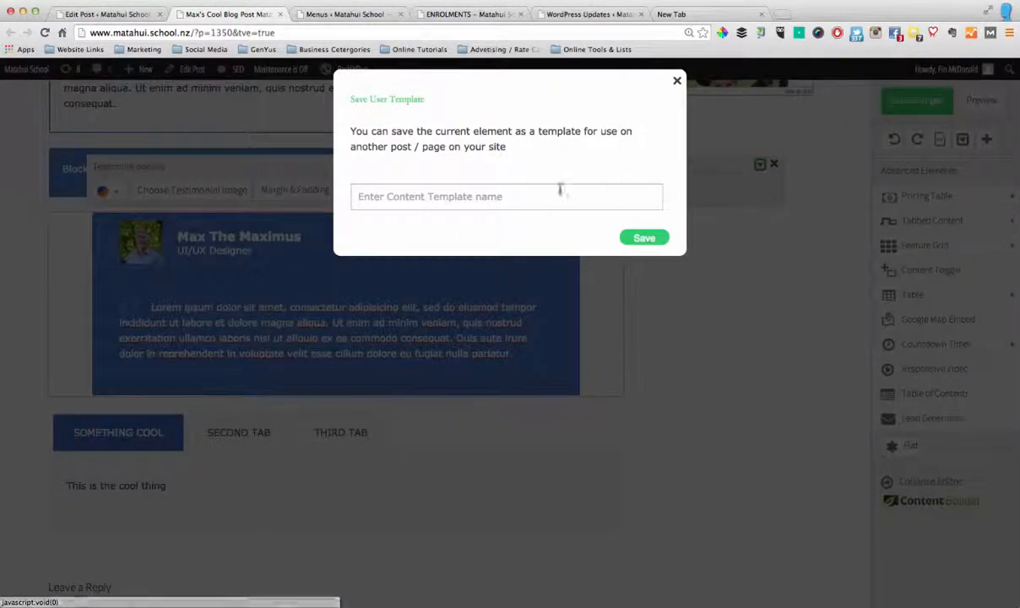
click(424, 197)
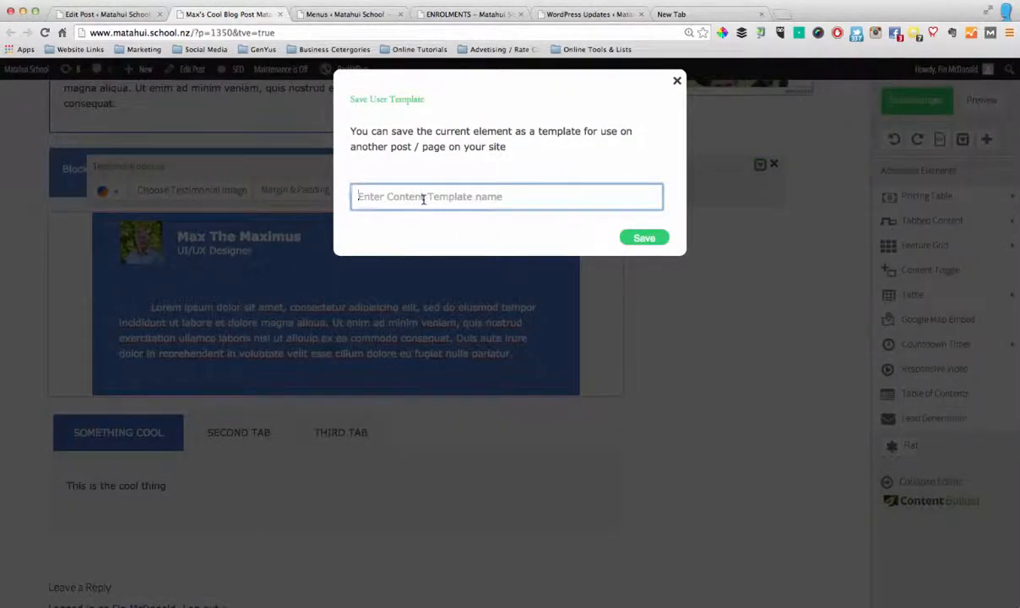
text(Max's Speach Box)
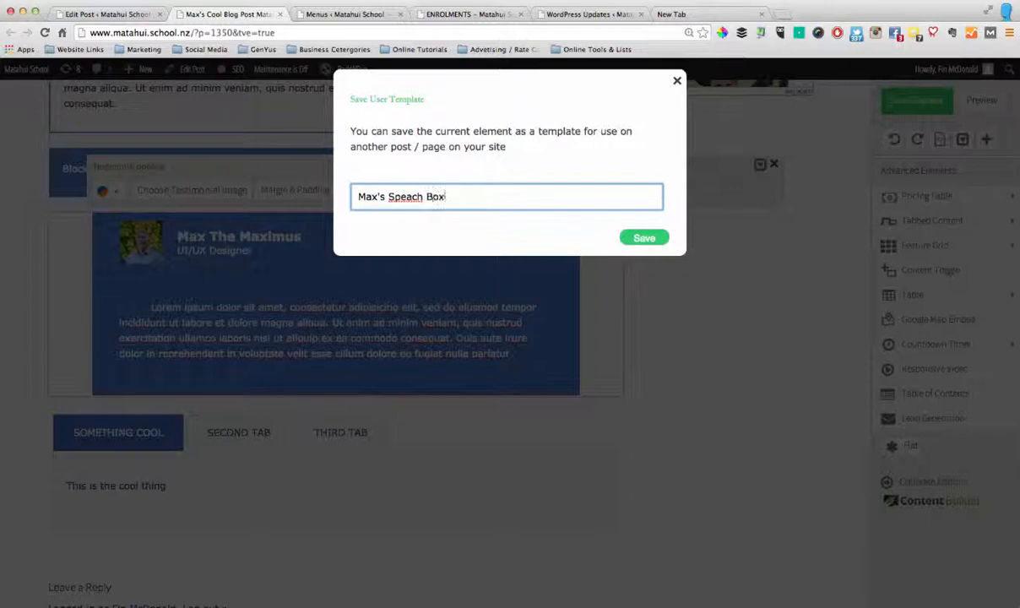
right_click(402, 200)
click(431, 207)
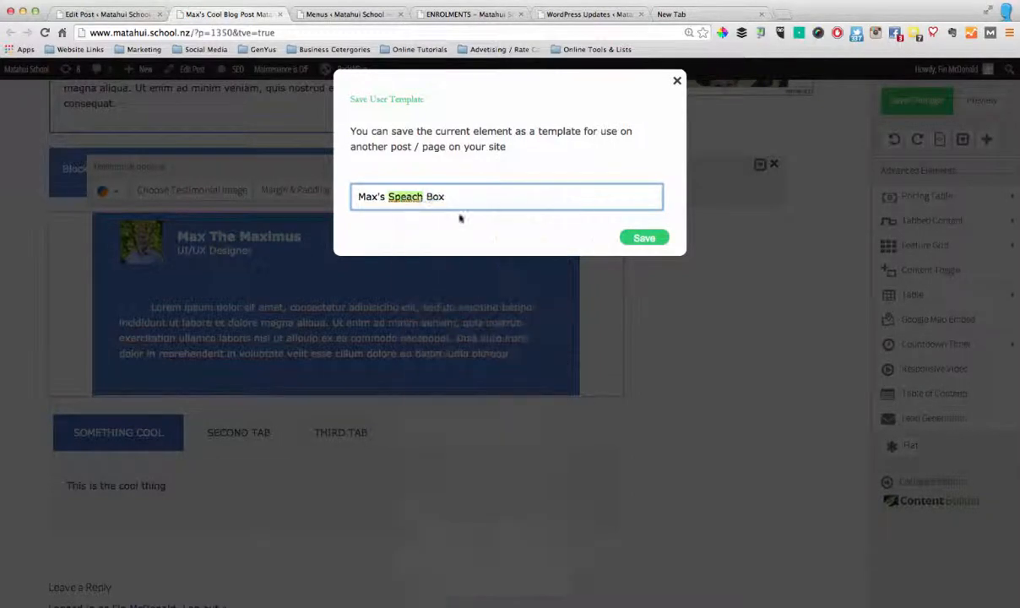
click(644, 238)
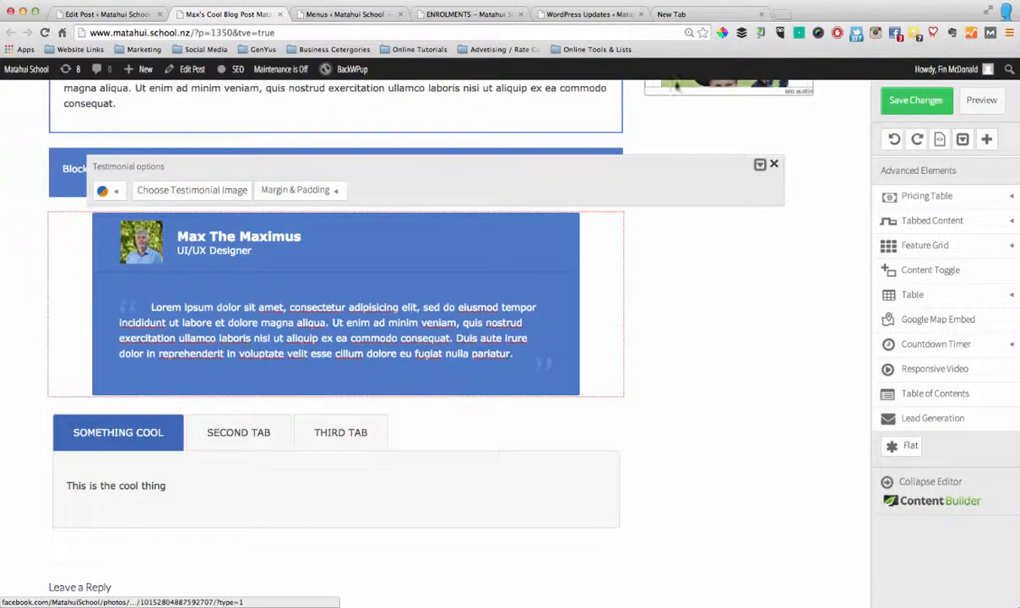
click(675, 81)
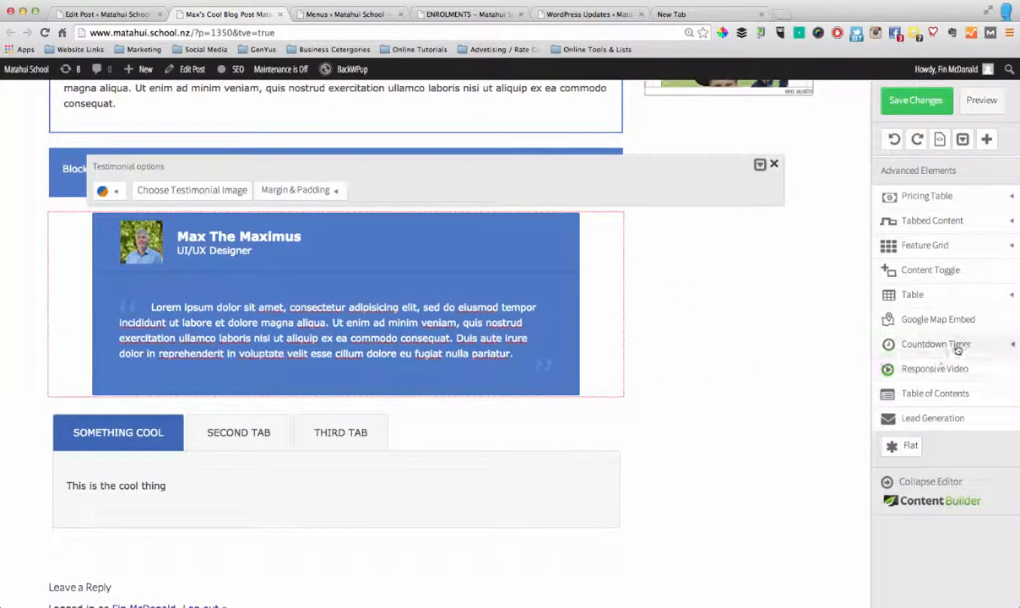
Insert the saved "Max's Speech Box" content template below the tabbed content
scroll(957, 333, up, 2)
scroll(959, 333, up, 5)
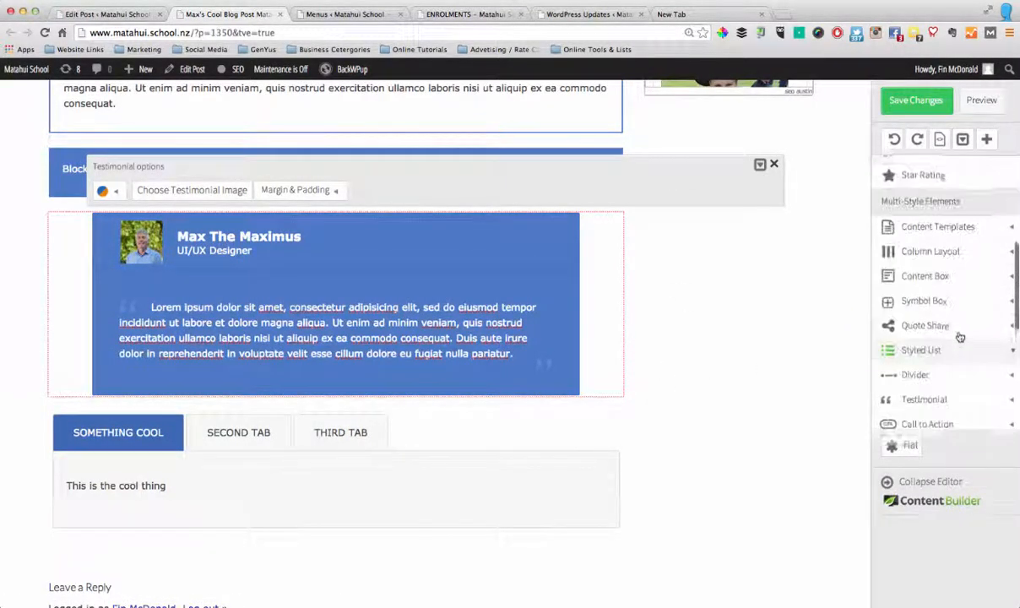
click(954, 230)
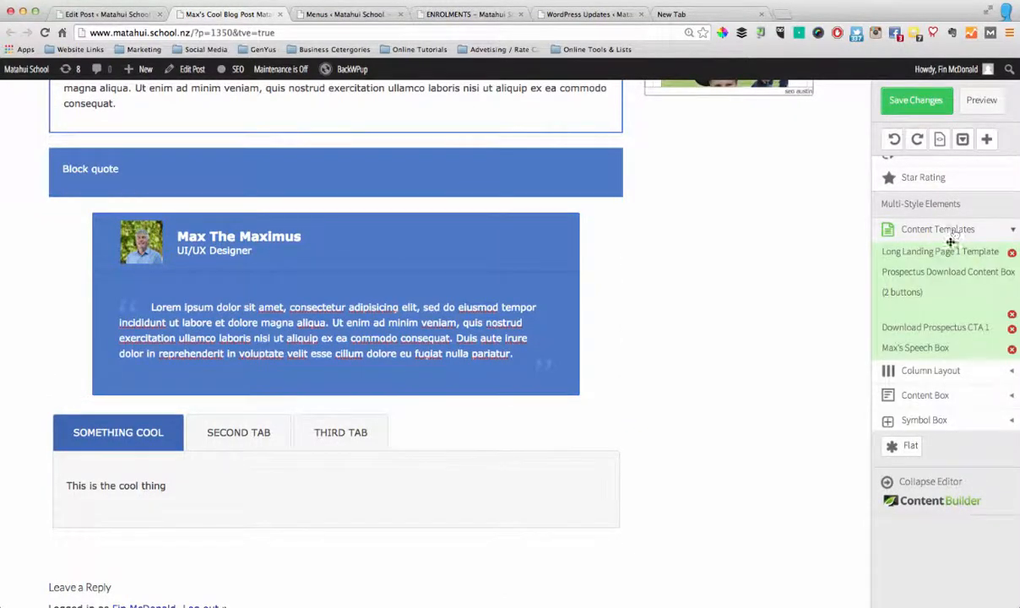
scroll(928, 356, down, 2)
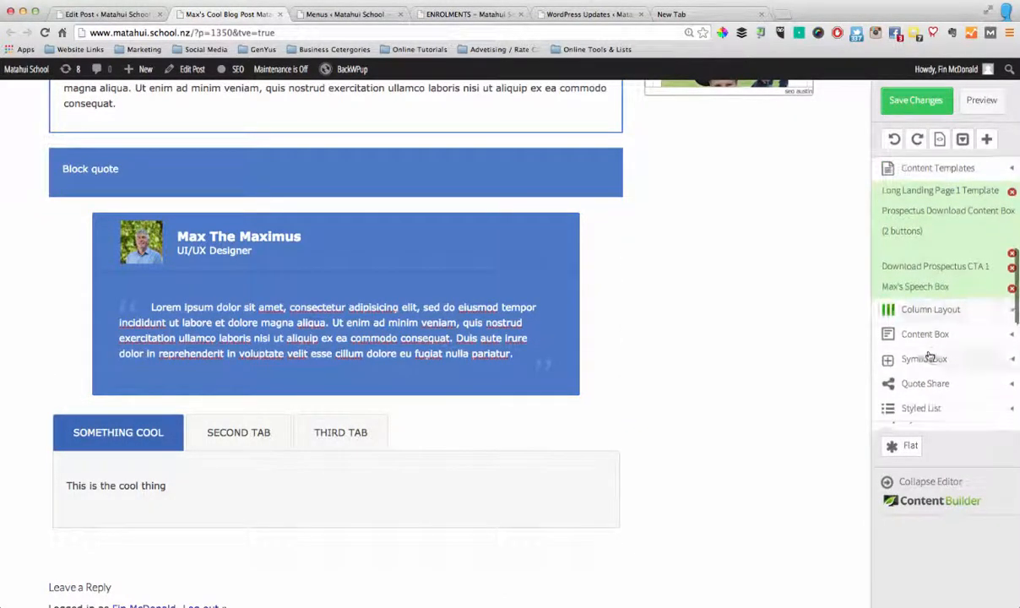
scroll(929, 354, down, 2)
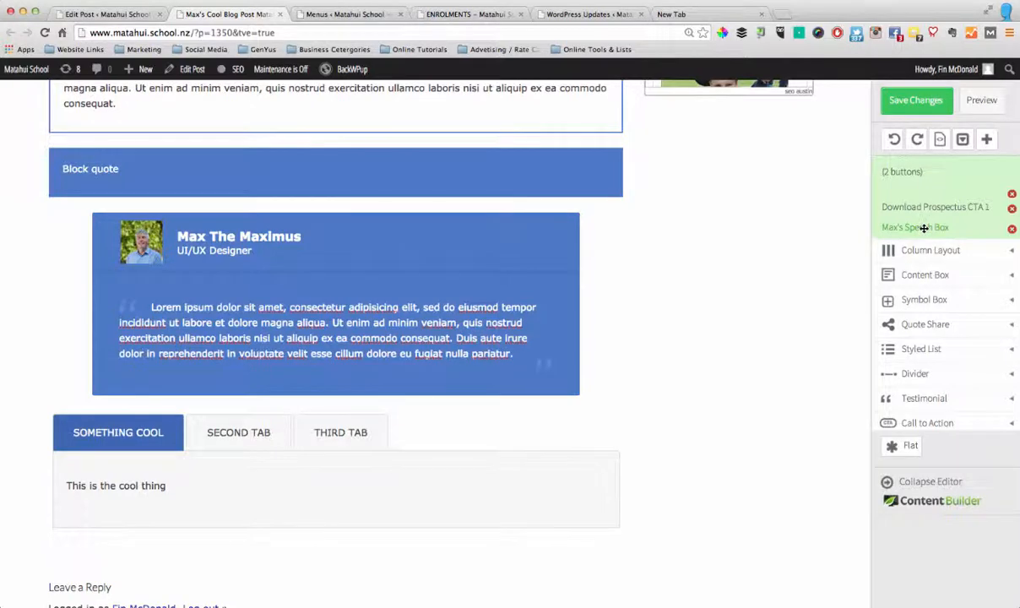
drag(924, 230, 287, 543)
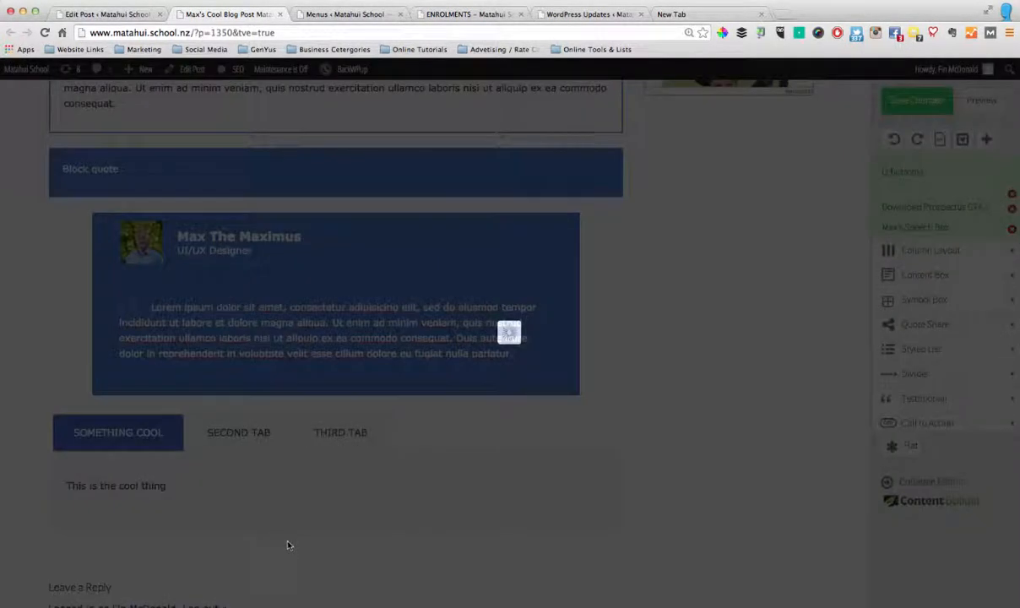
scroll(357, 523, down, 3)
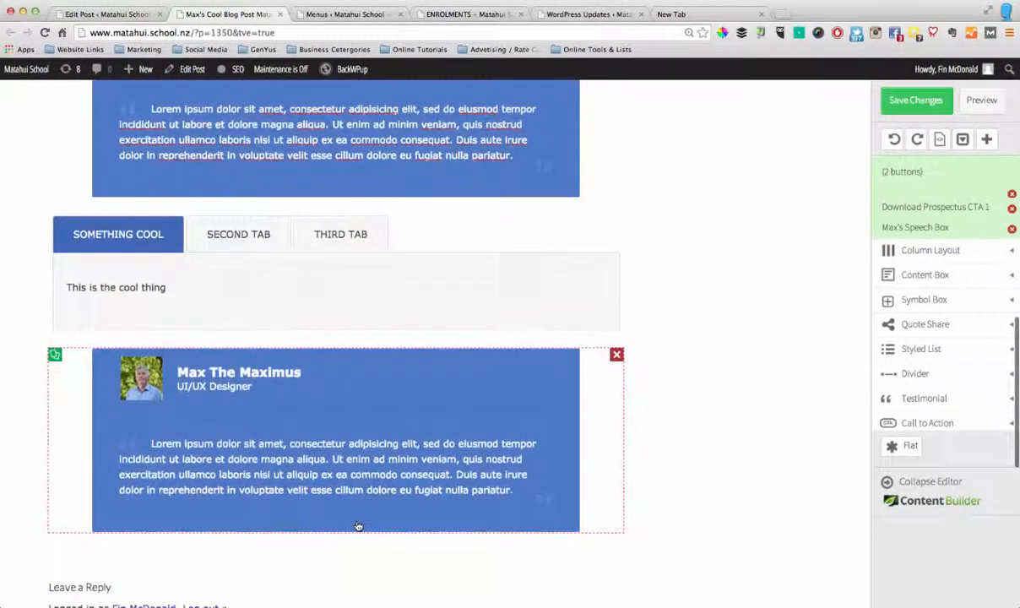
Add a Style 4 divider below the inserted copy of the testimonial
scroll(419, 439, down, 5)
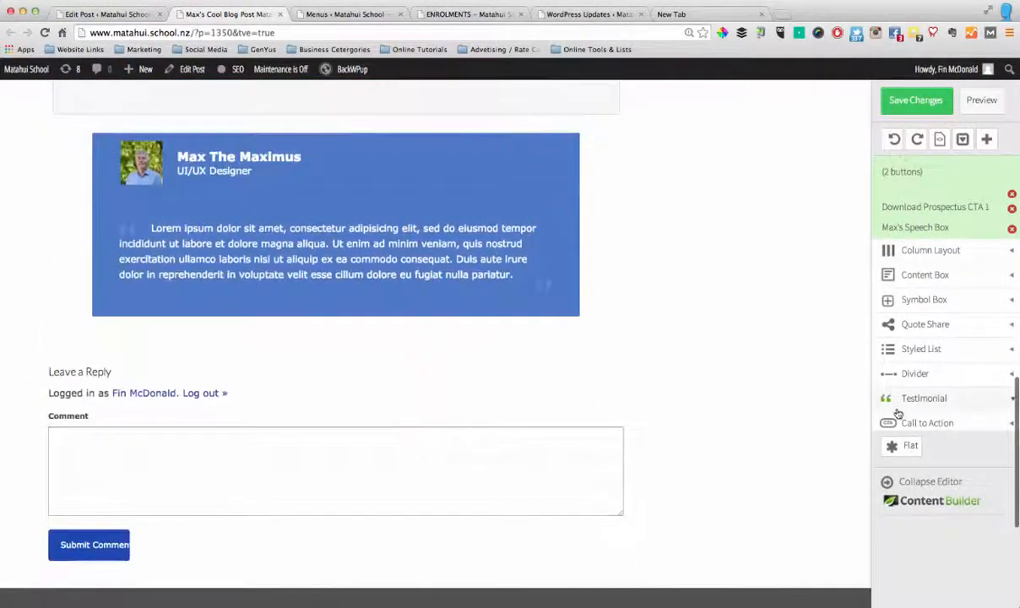
click(943, 379)
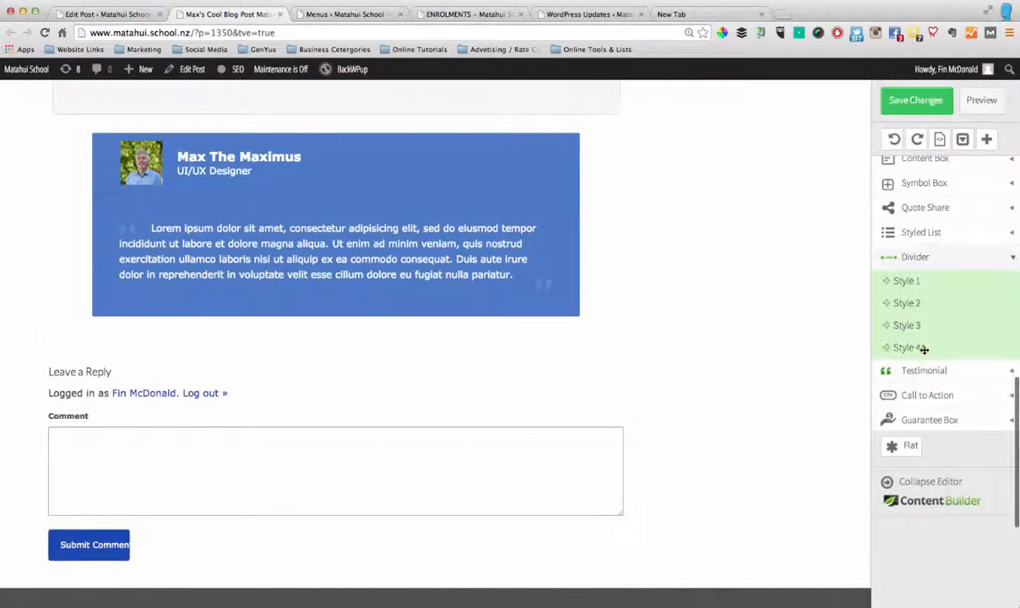
drag(919, 346, 367, 332)
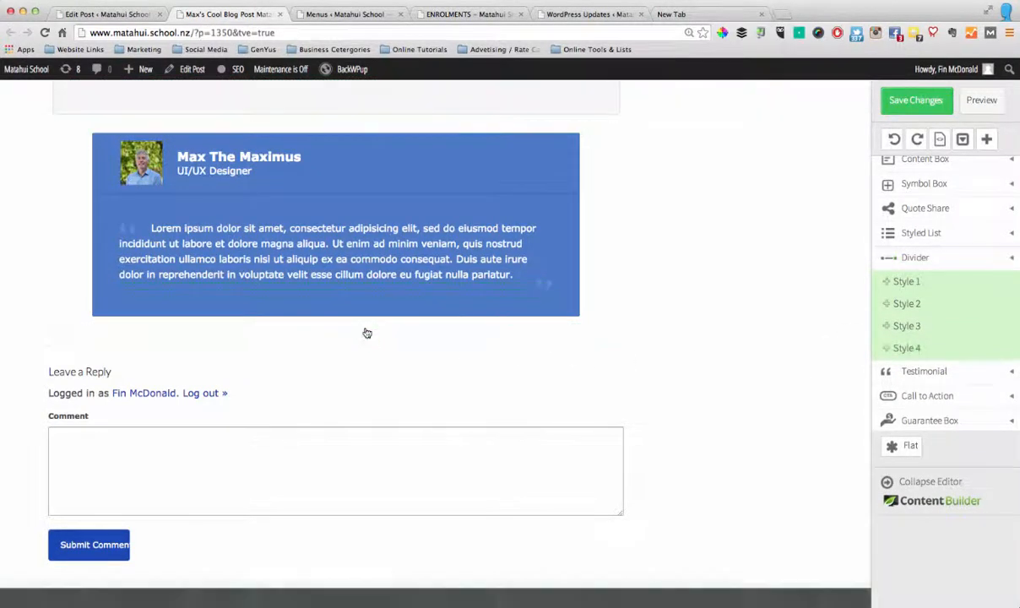
Add a Style 2 divider above the tabbed content and a Style 3 divider below it
scroll(416, 386, up, 4)
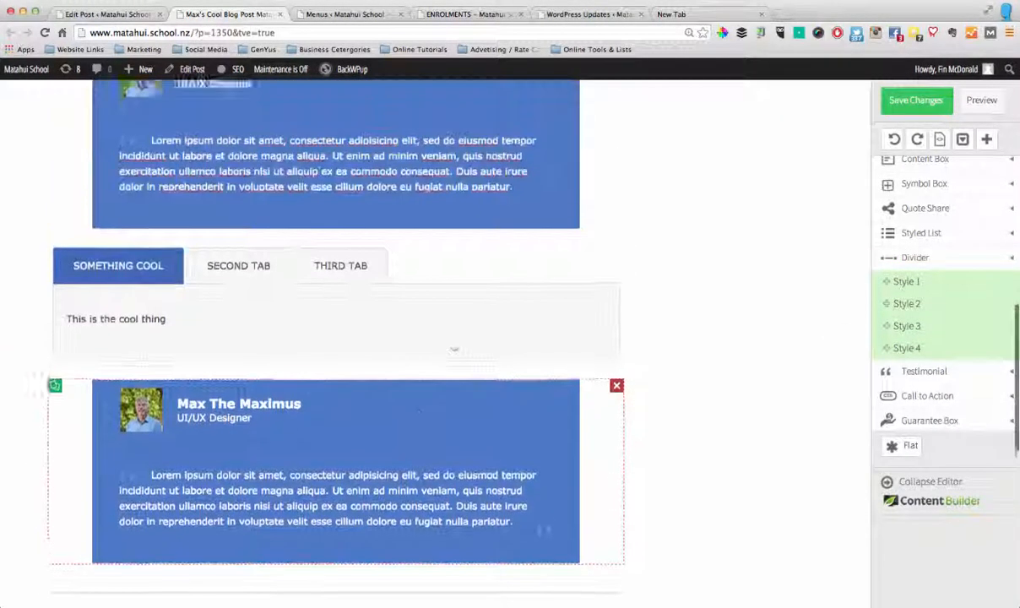
drag(895, 303, 297, 293)
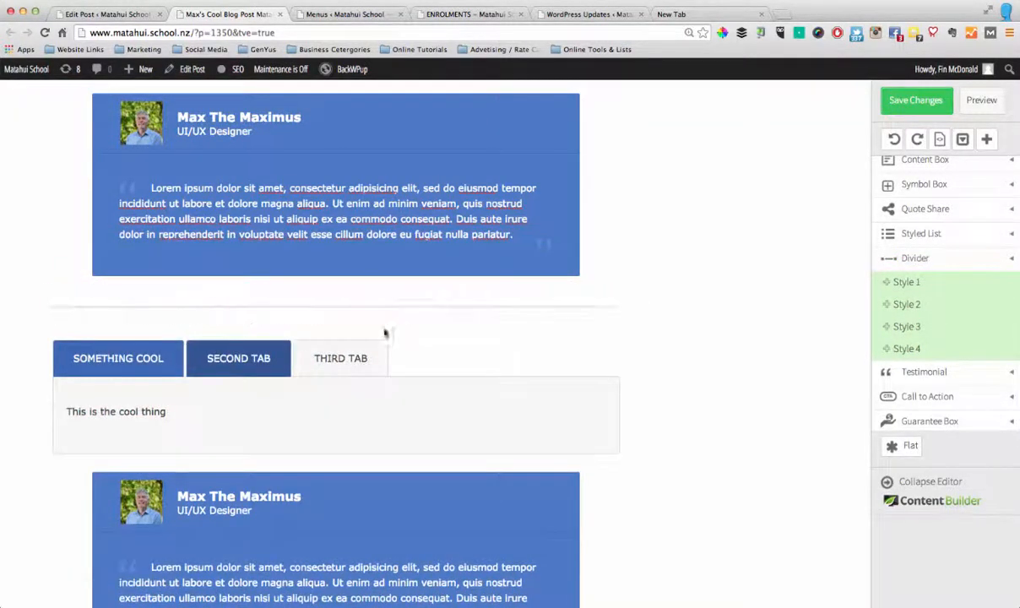
drag(920, 331, 433, 429)
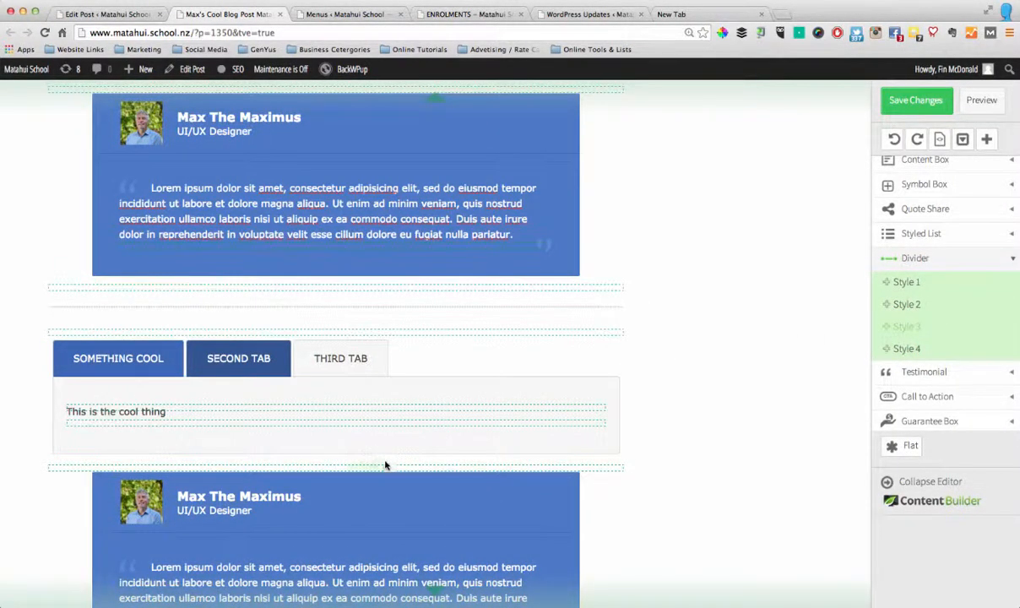
drag(385, 464, 397, 469)
scroll(422, 468, down, 2)
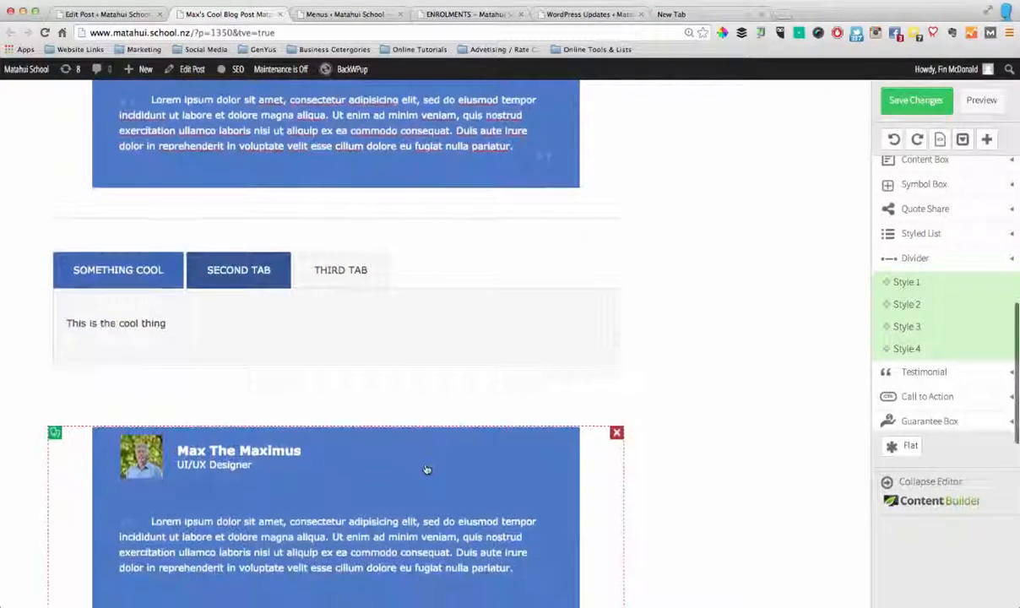
Add a Style 3 divider between the block quote and the first testimonial
scroll(427, 469, up, 8)
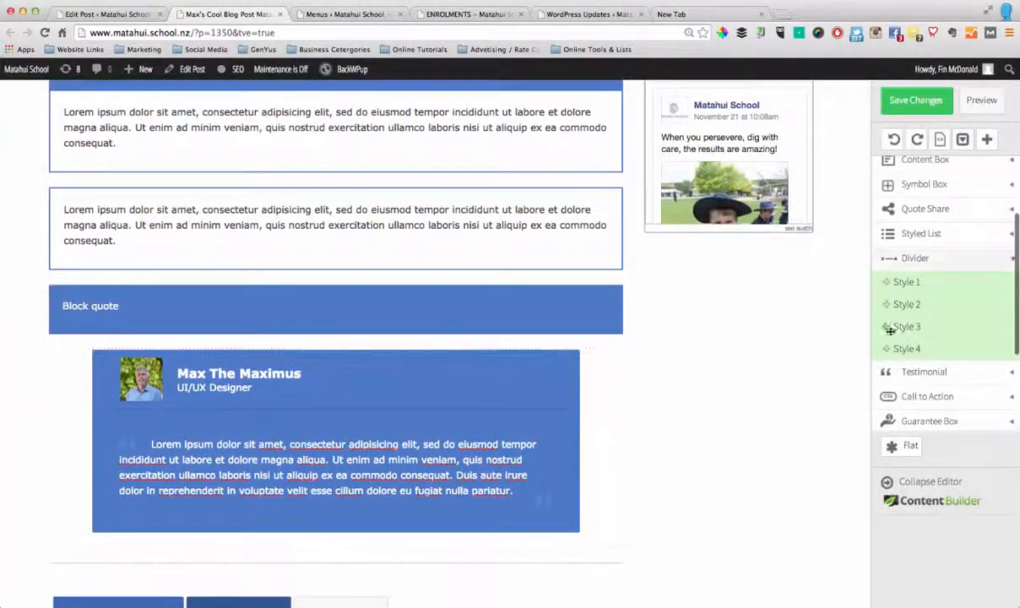
drag(412, 327, 299, 333)
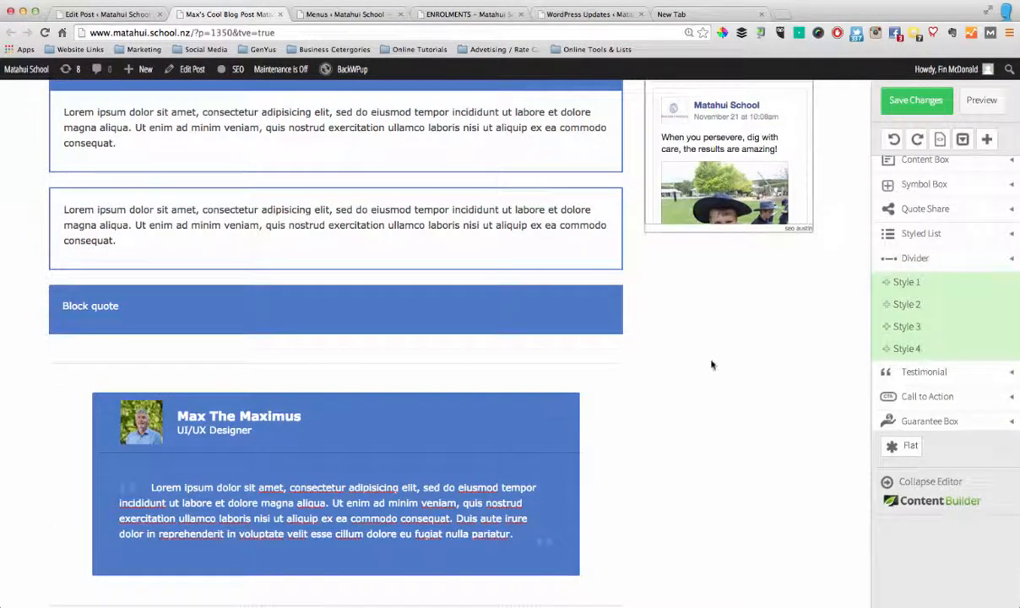
scroll(709, 364, down, 7)
scroll(699, 364, up, 9)
scroll(642, 364, up, 2)
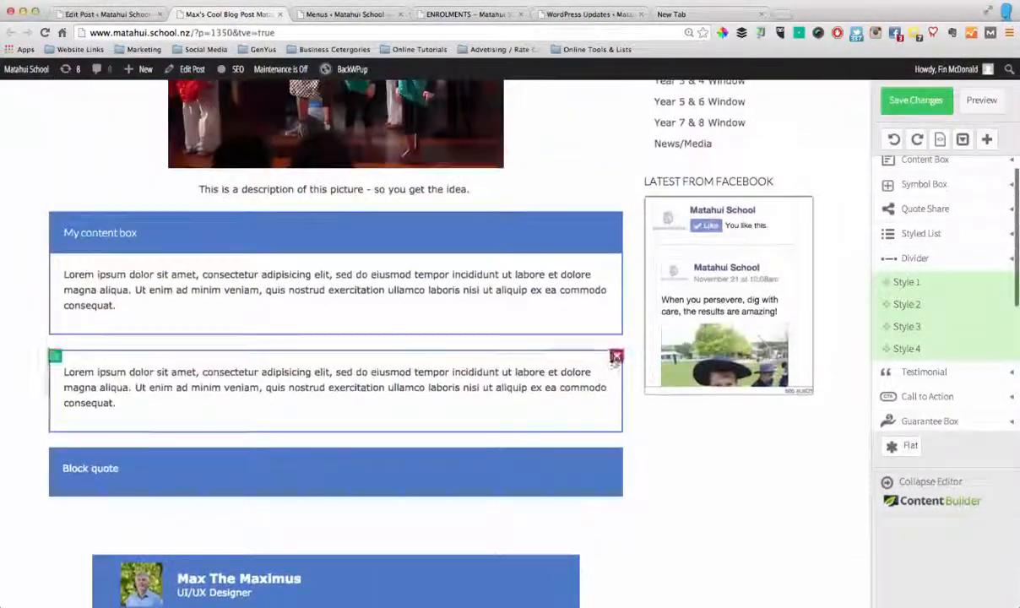
scroll(599, 363, down, 4)
scroll(600, 363, down, 8)
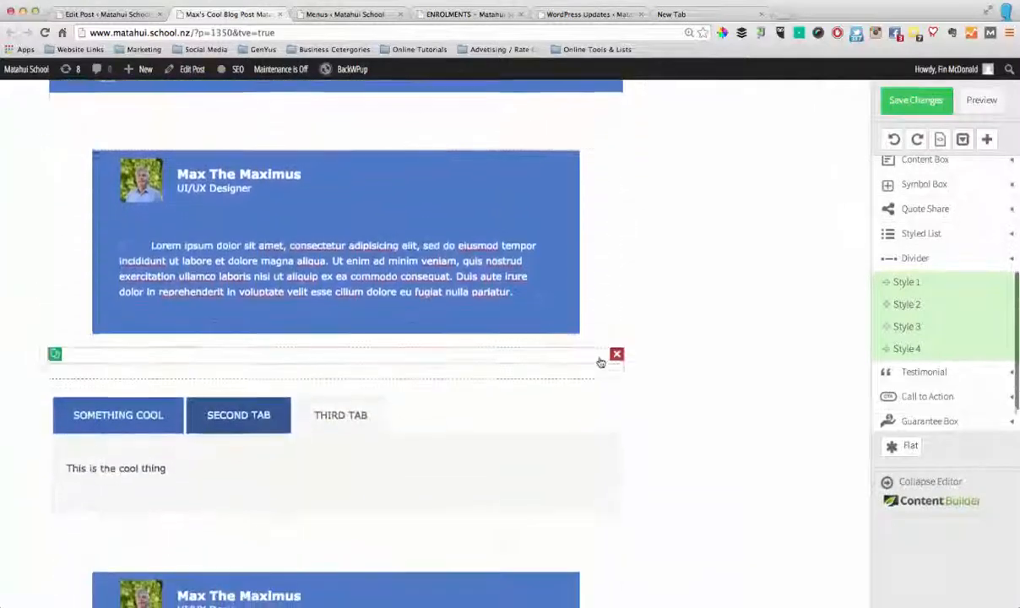
Add a call to action box with a "Buy it Now!" button below the last divider
scroll(984, 373, down, 3)
scroll(721, 417, down, 10)
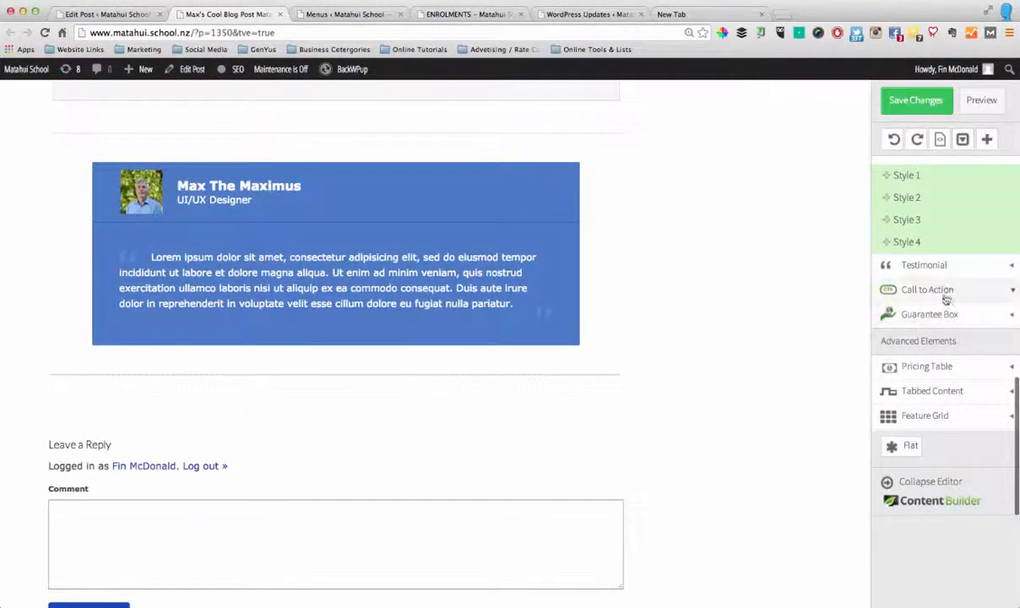
click(921, 289)
drag(905, 268, 384, 403)
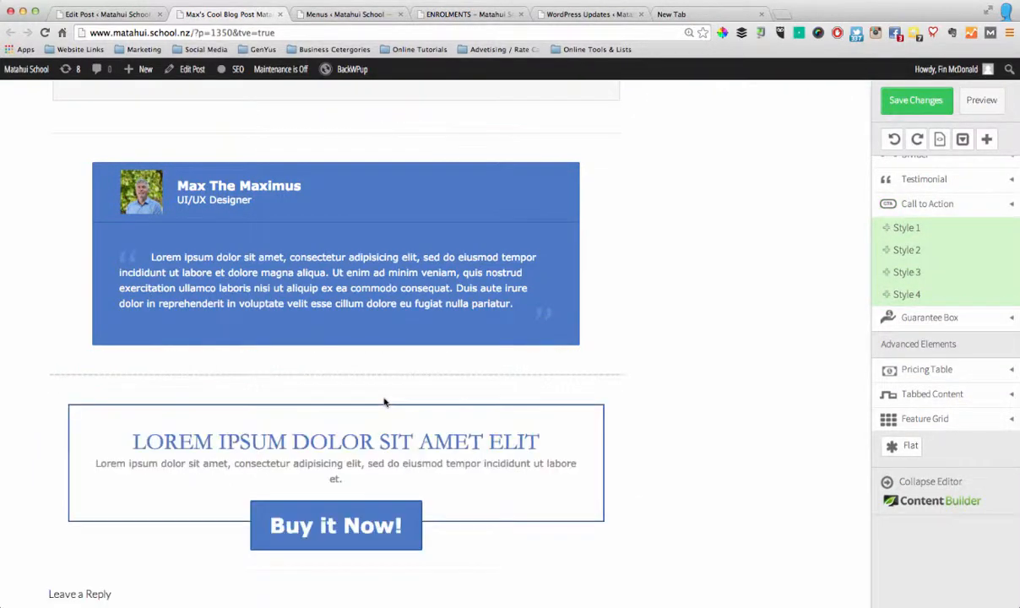
Check the text formatting options of the call to action's heading and its "Buy it Now!" button label
scroll(388, 426, down, 3)
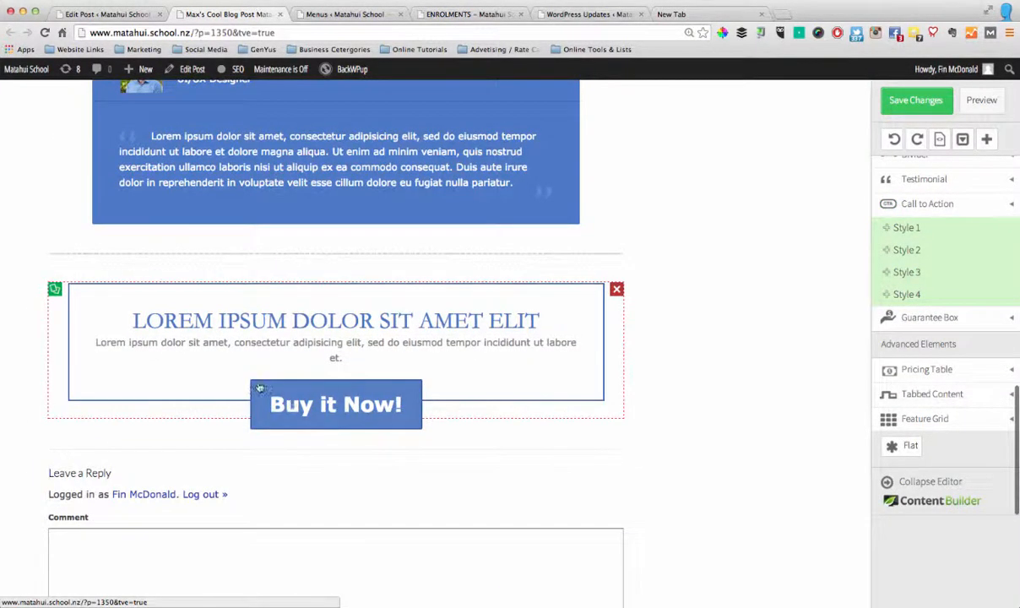
click(364, 323)
click(542, 319)
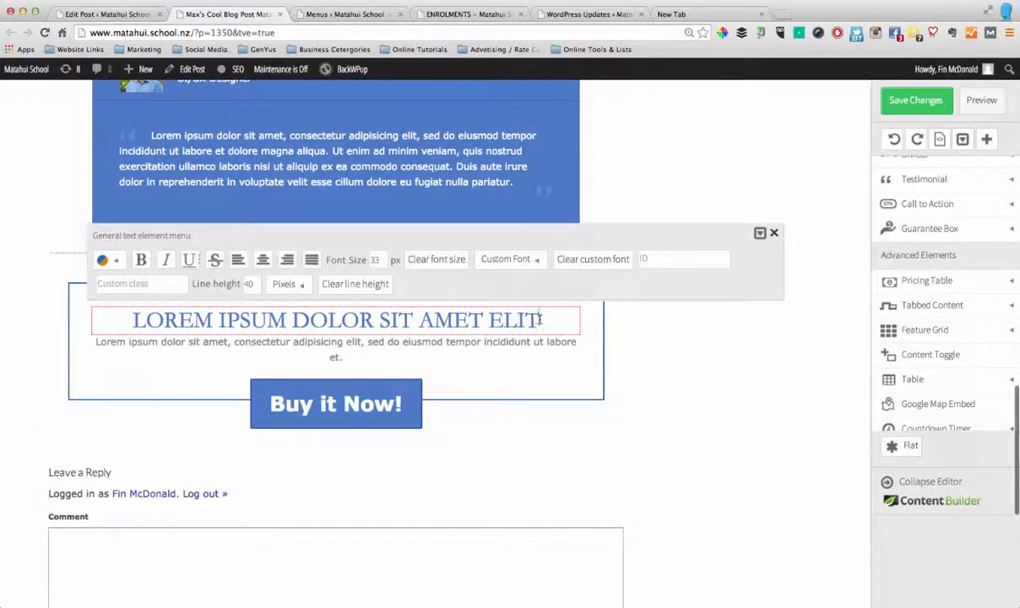
click(324, 403)
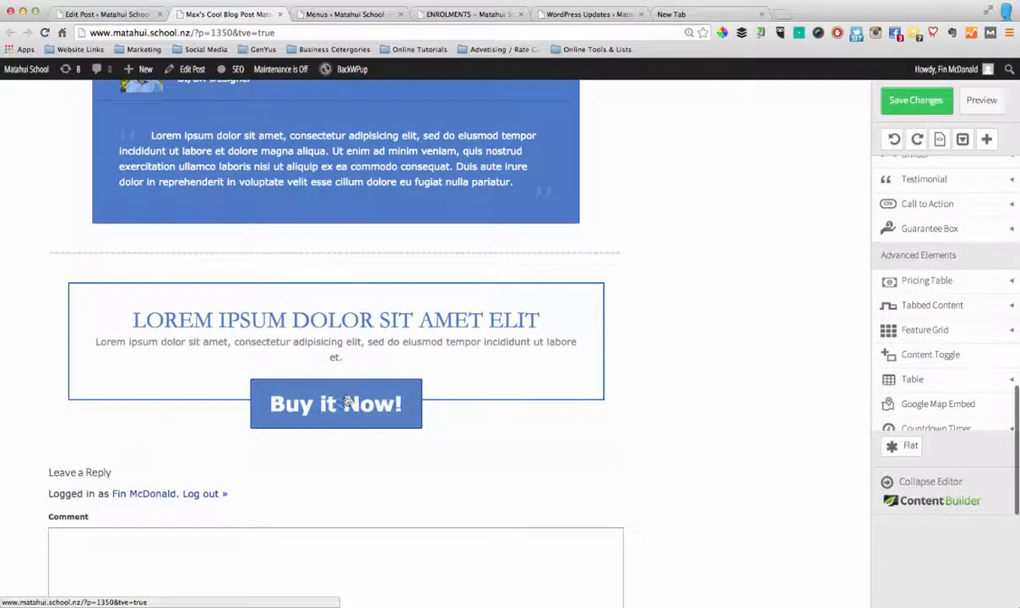
click(346, 399)
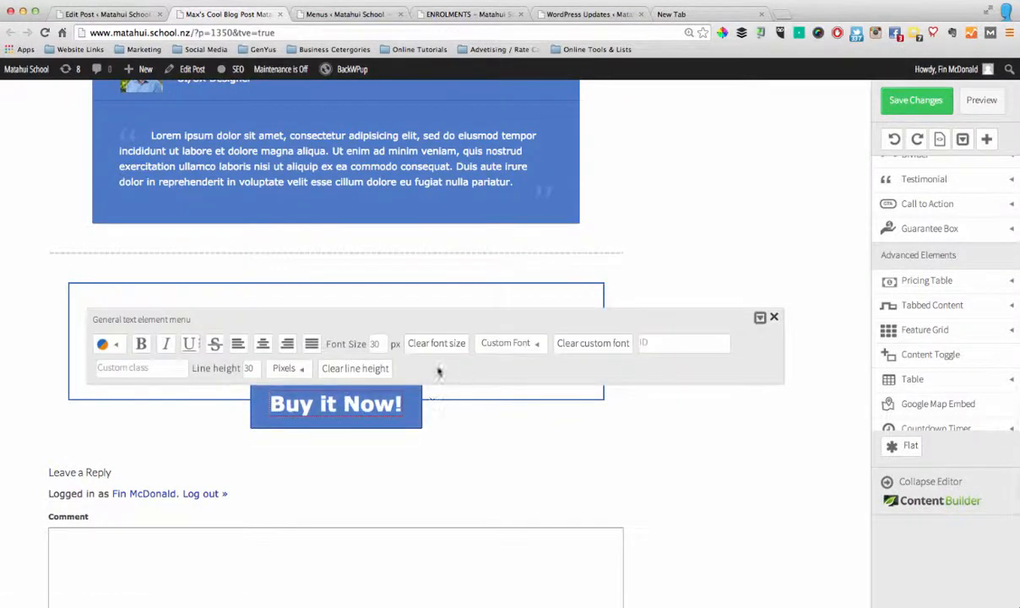
click(525, 447)
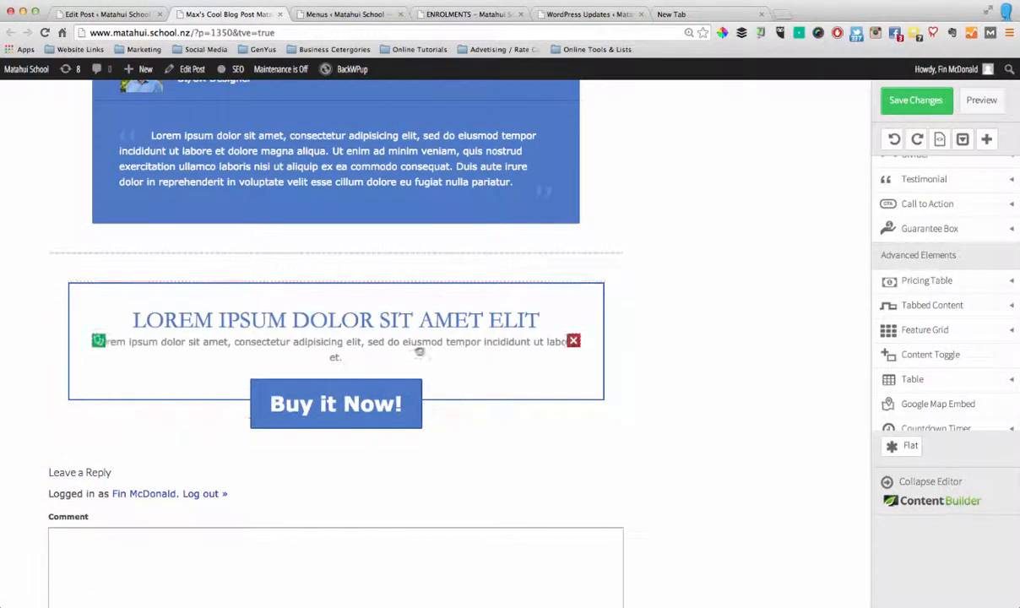
Look at the call to action's link URL options and close them without entering an address
click(405, 296)
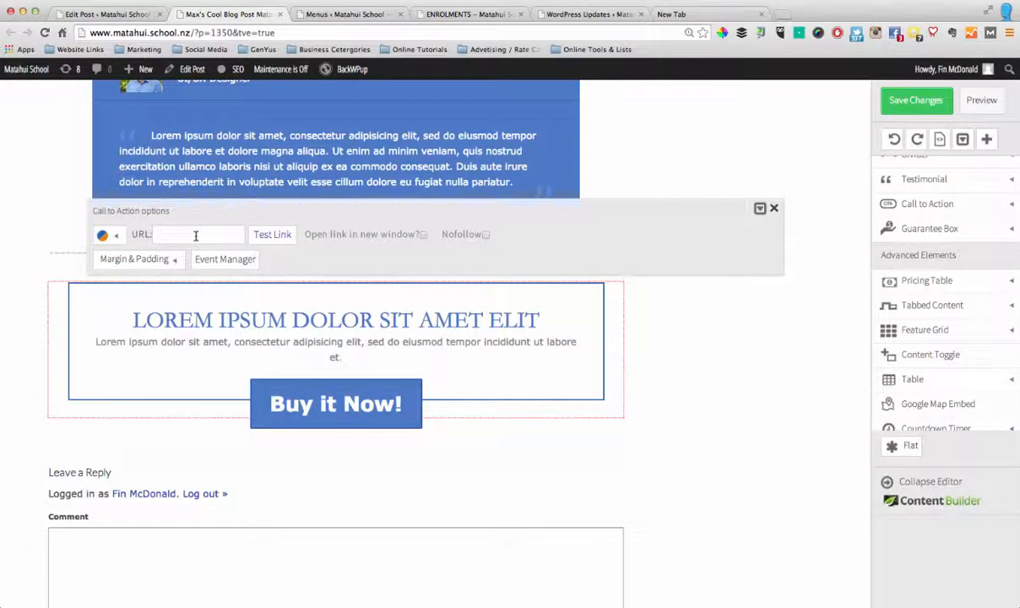
click(668, 15)
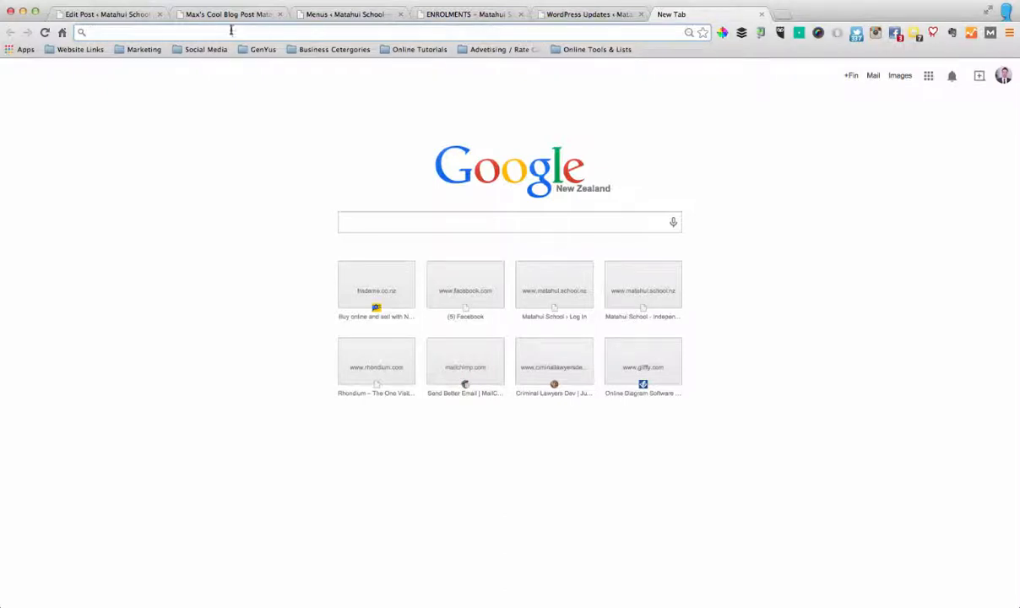
click(218, 15)
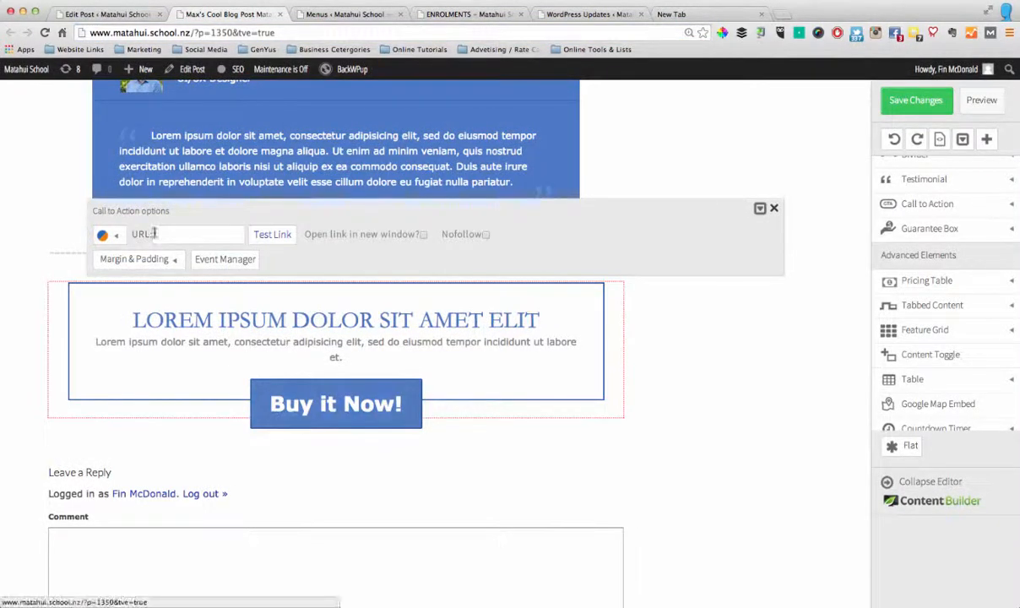
click(774, 209)
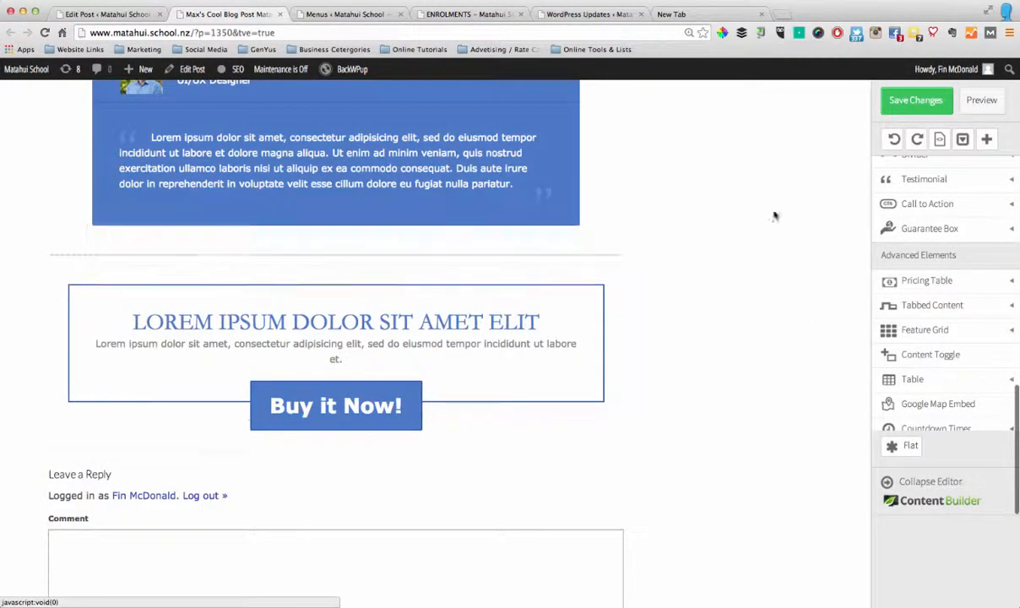
Add a responsive video element below the call to action and look at its YouTube options without entering a URL
scroll(971, 379, down, 1)
scroll(974, 390, down, 2)
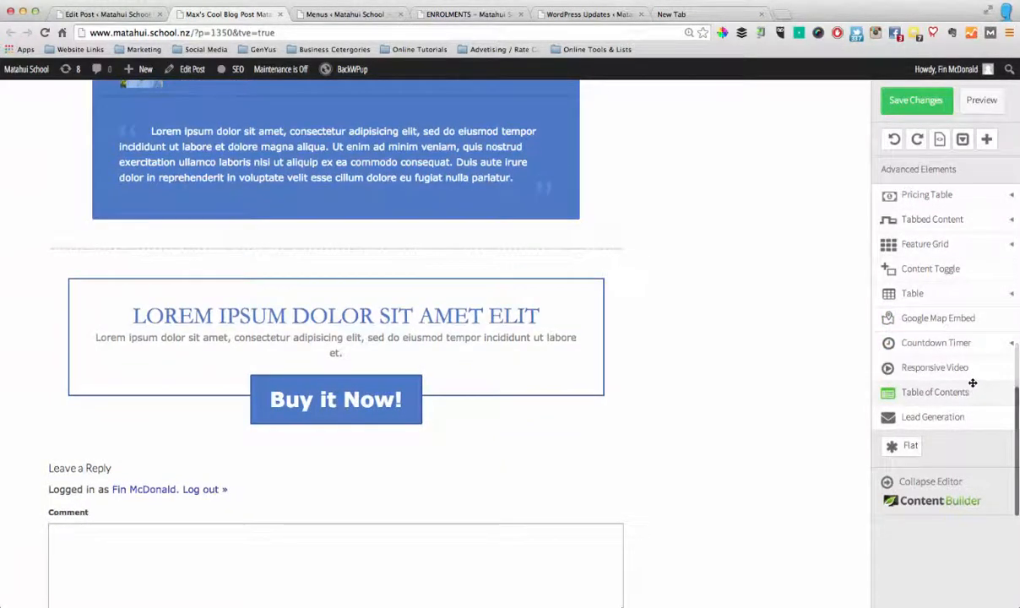
scroll(974, 382, down, 3)
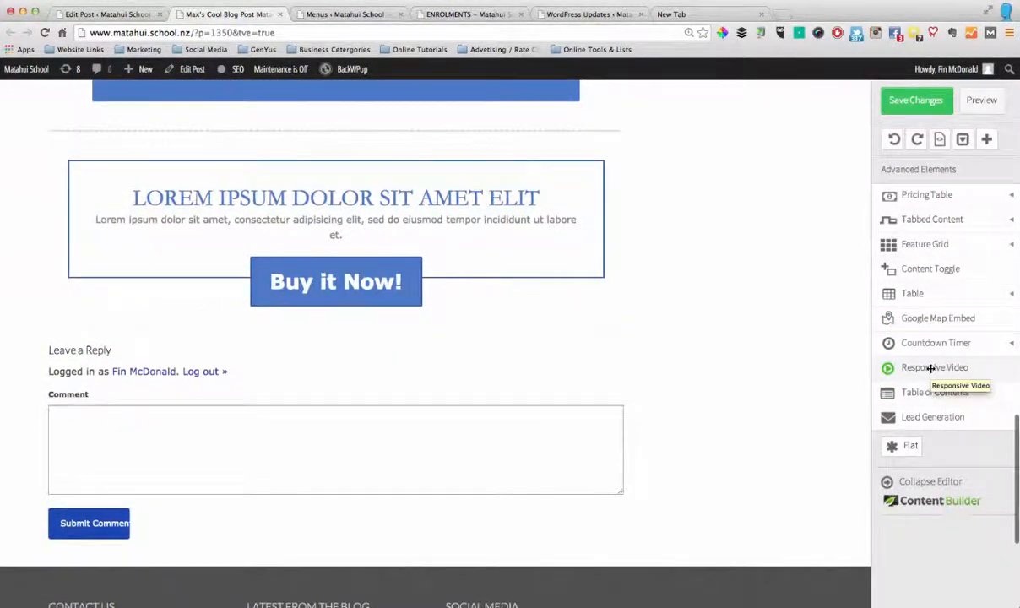
drag(937, 371, 257, 300)
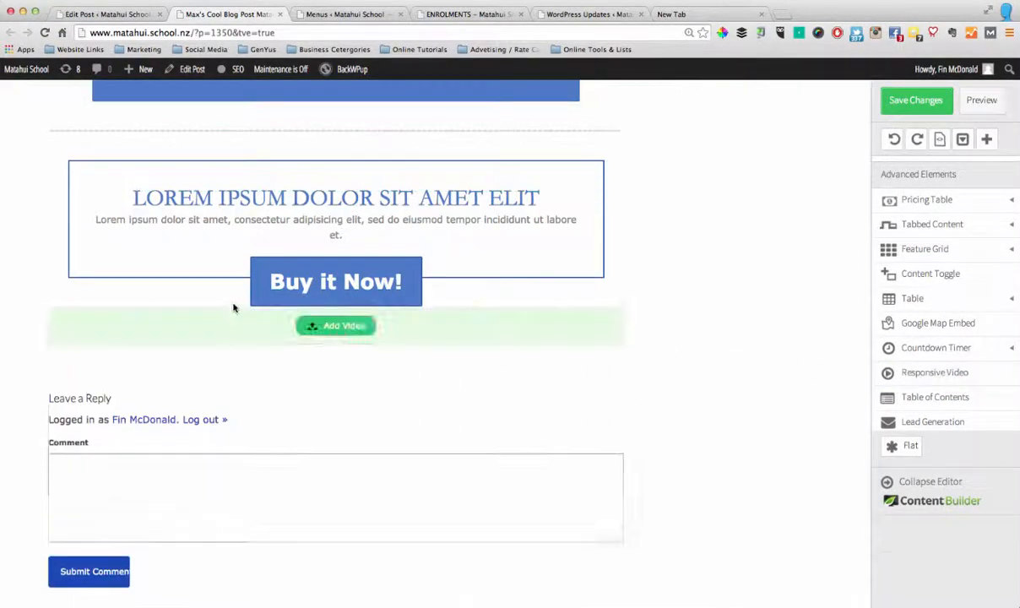
scroll(346, 357, down, 2)
click(341, 278)
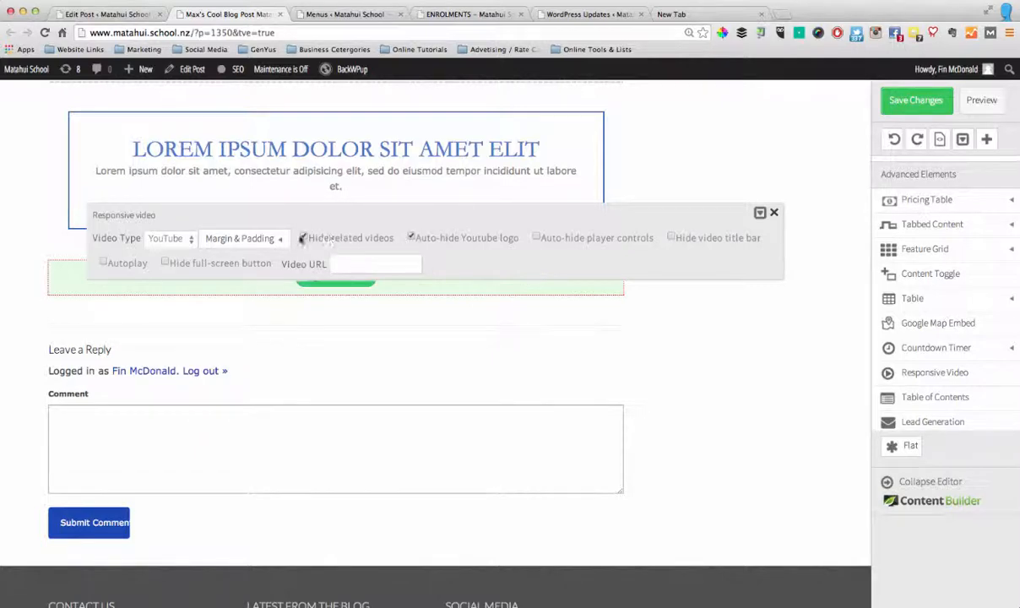
click(774, 212)
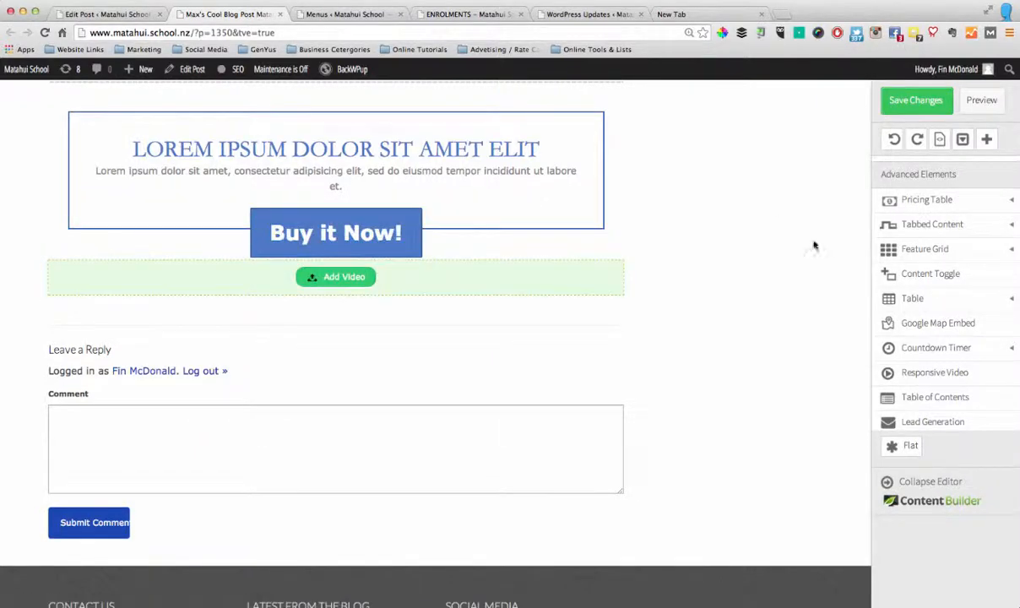
Add a table of contents element below the video placeholder and look at its heading and column options
scroll(947, 309, down, 1)
scroll(947, 310, down, 1)
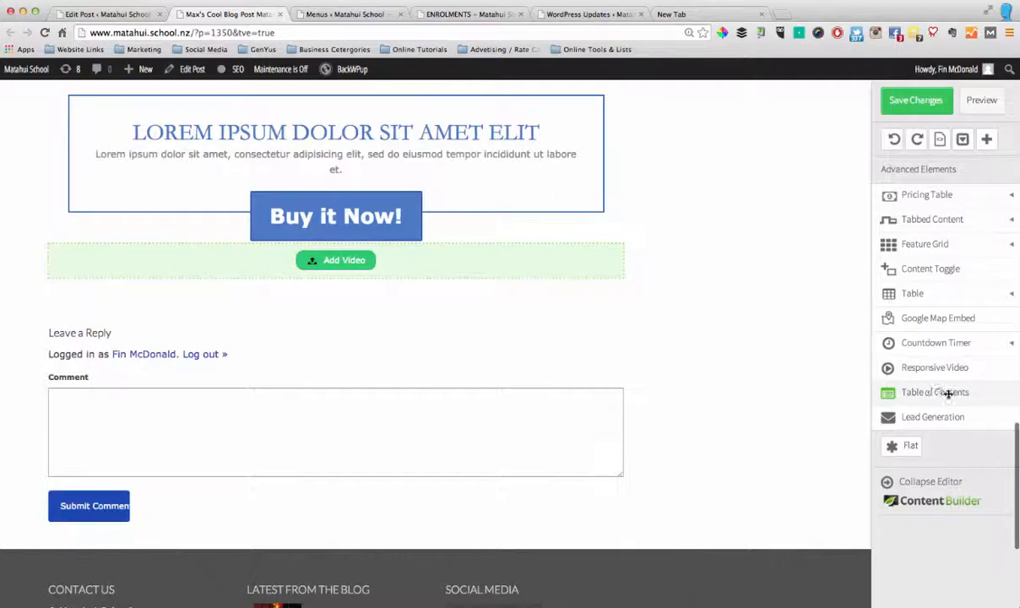
drag(945, 393, 339, 296)
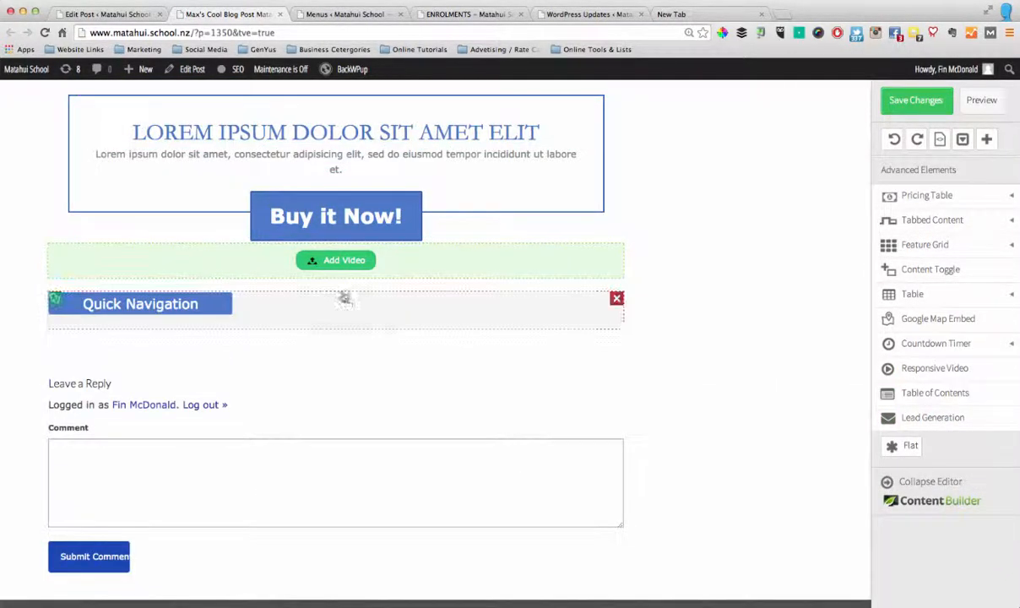
click(474, 321)
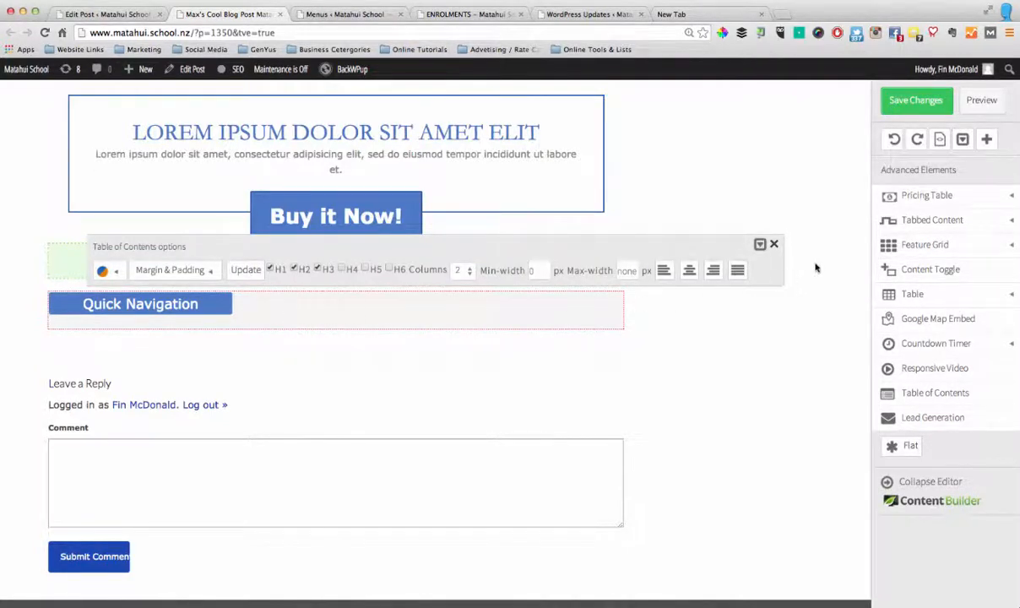
click(774, 243)
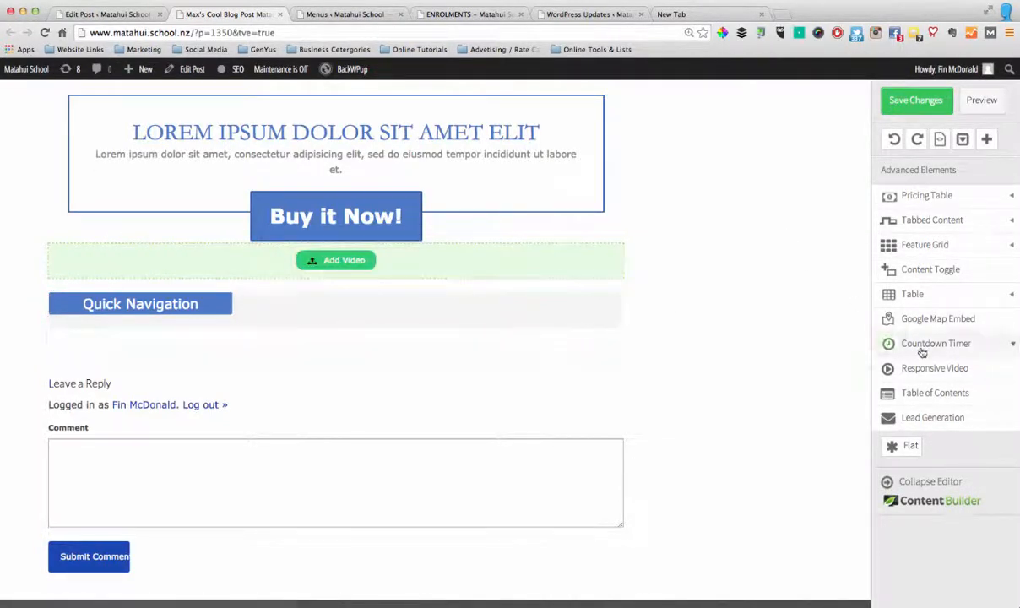
Try a plain table with 4 rows and 4 columns below the Quick Navigation block, and delete it
click(966, 302)
drag(933, 321, 336, 358)
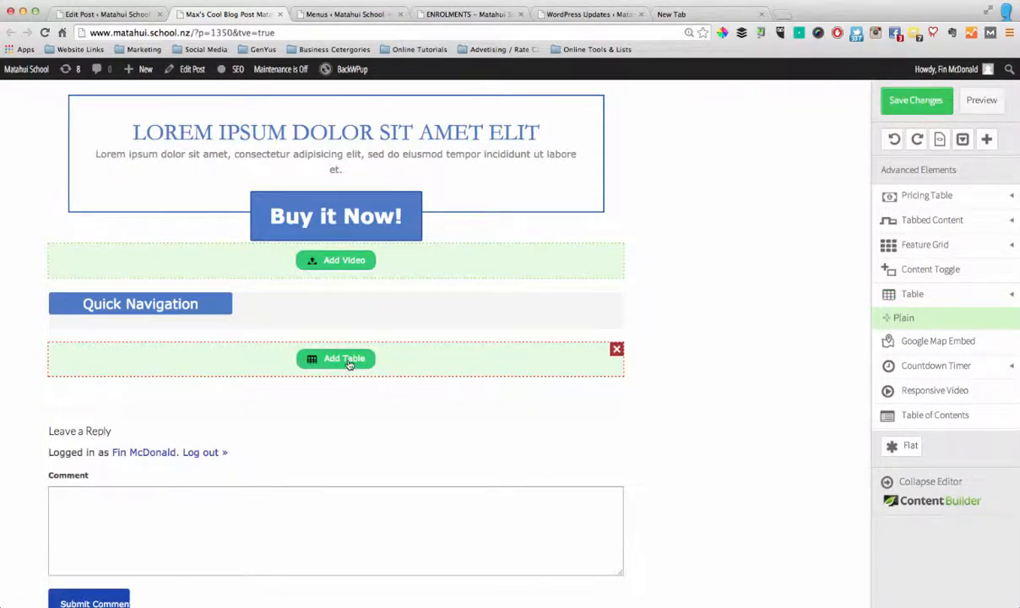
click(343, 359)
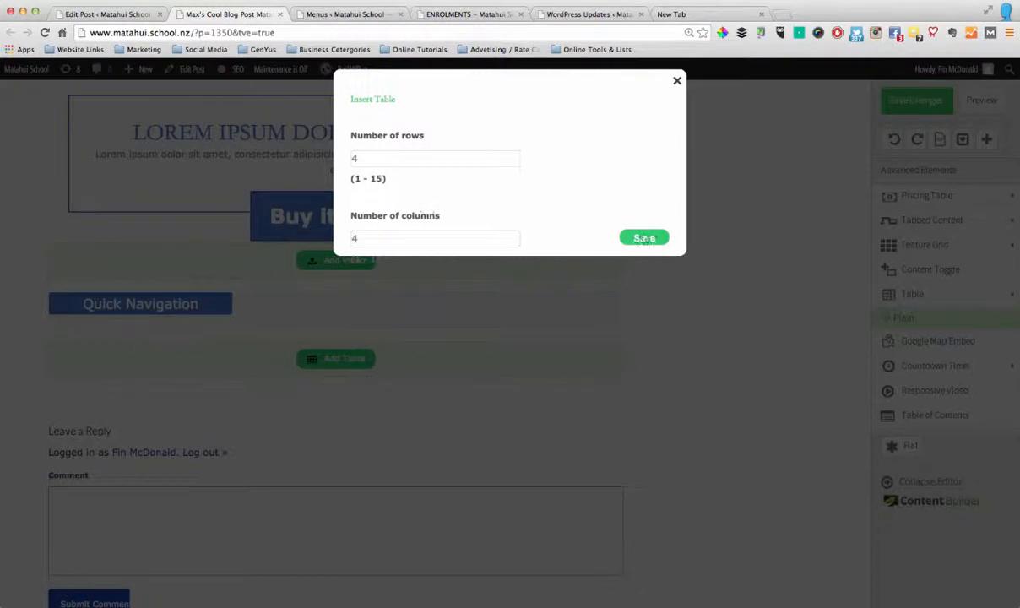
click(644, 239)
scroll(220, 389, down, 1)
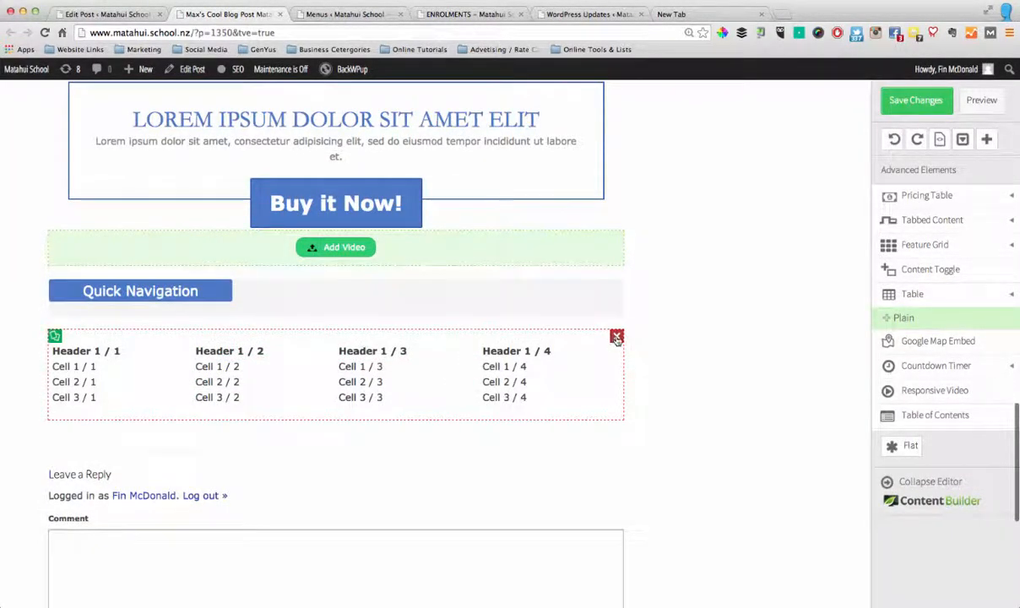
click(616, 337)
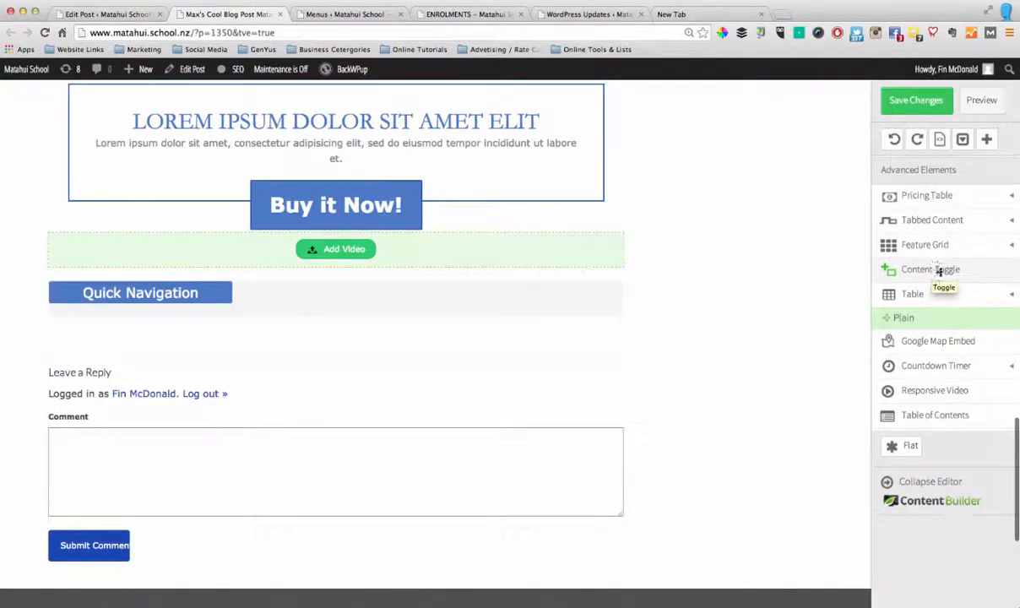
Add a content toggle below the Quick Navigation block and extend it with three more toggles
click(937, 269)
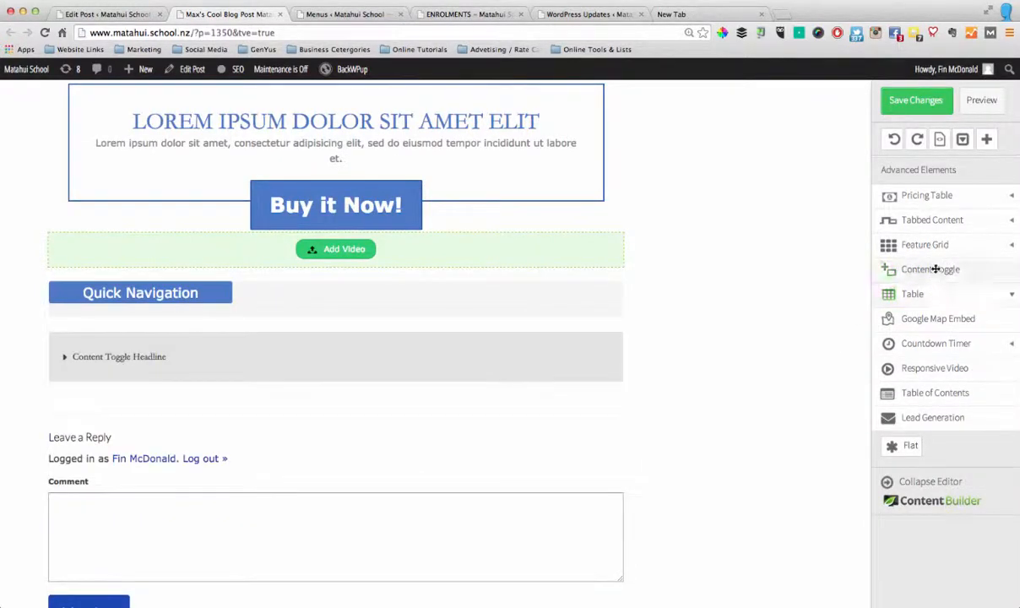
scroll(266, 359, down, 1)
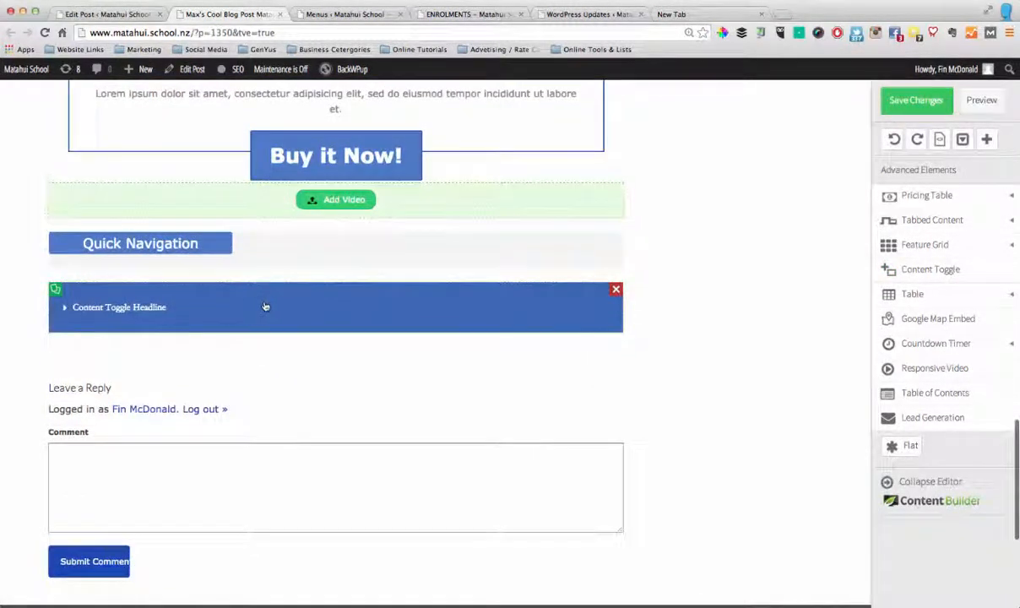
click(192, 304)
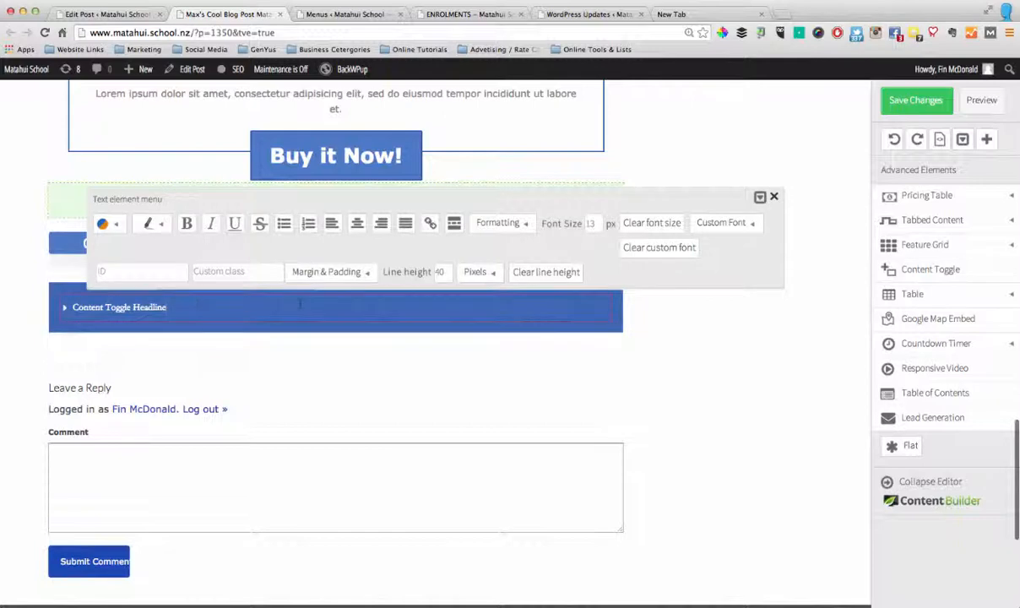
click(516, 358)
click(73, 288)
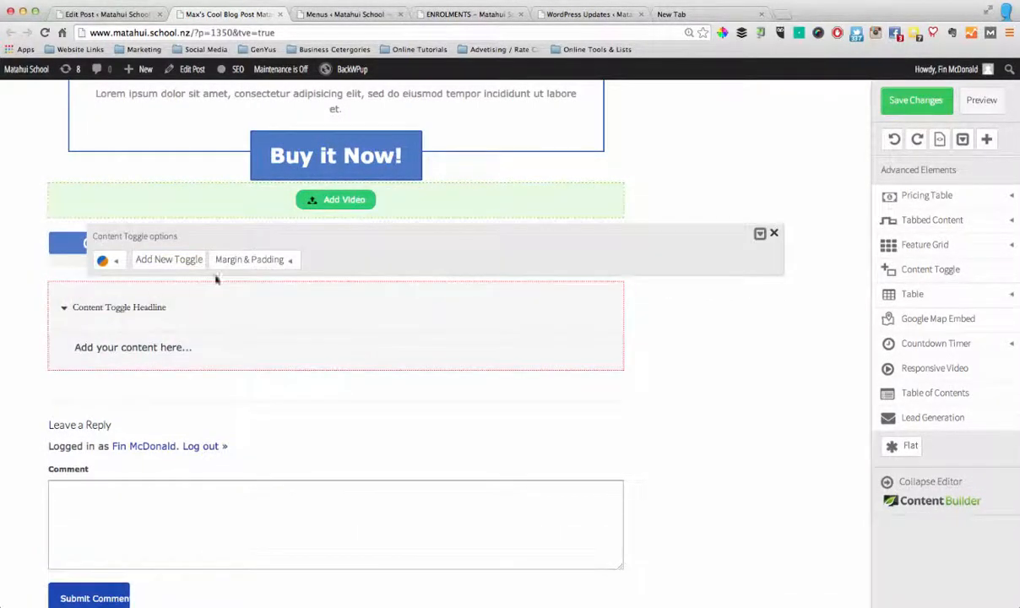
click(177, 263)
click(176, 263)
click(177, 264)
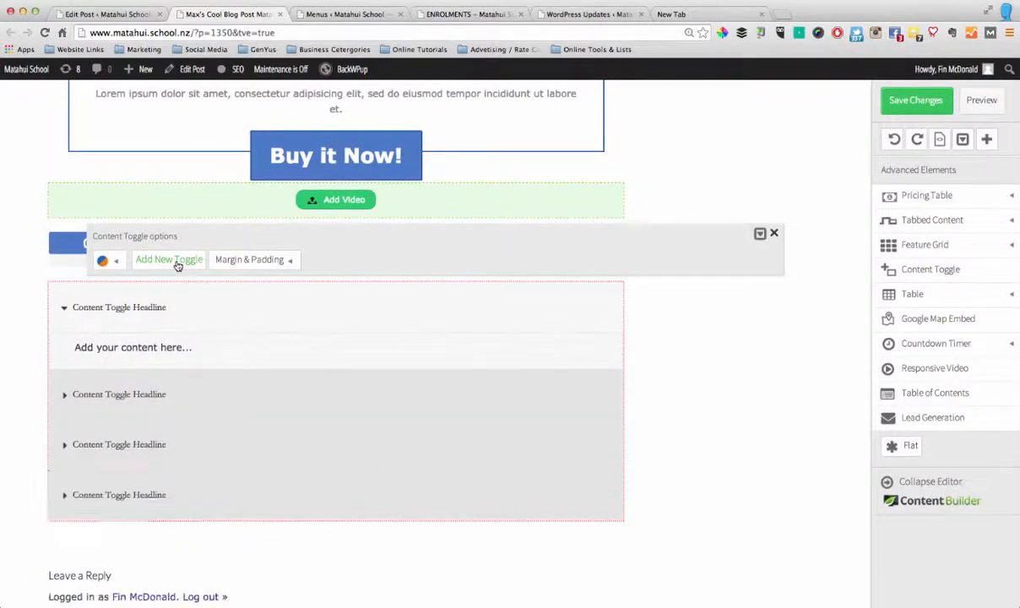
click(662, 359)
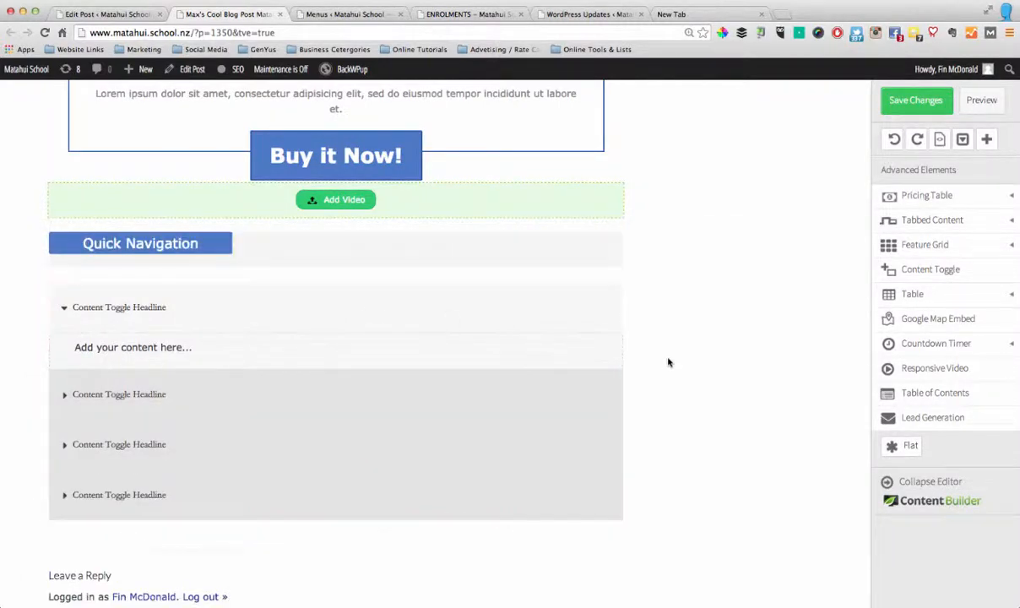
Expand the second toggle and check the text formatting options of its headline
click(189, 395)
click(67, 389)
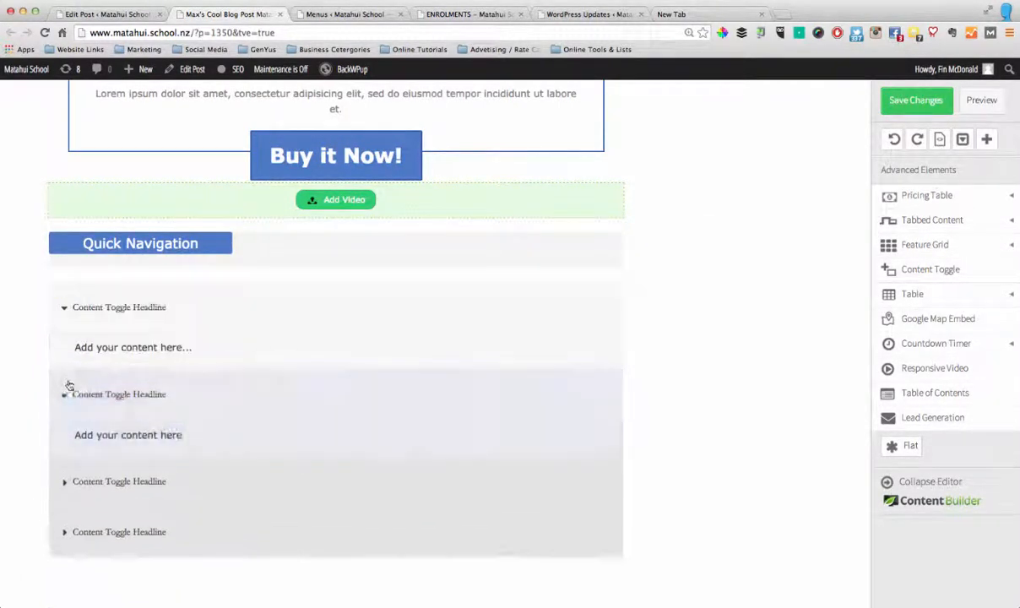
scroll(27, 393, down, 2)
click(135, 315)
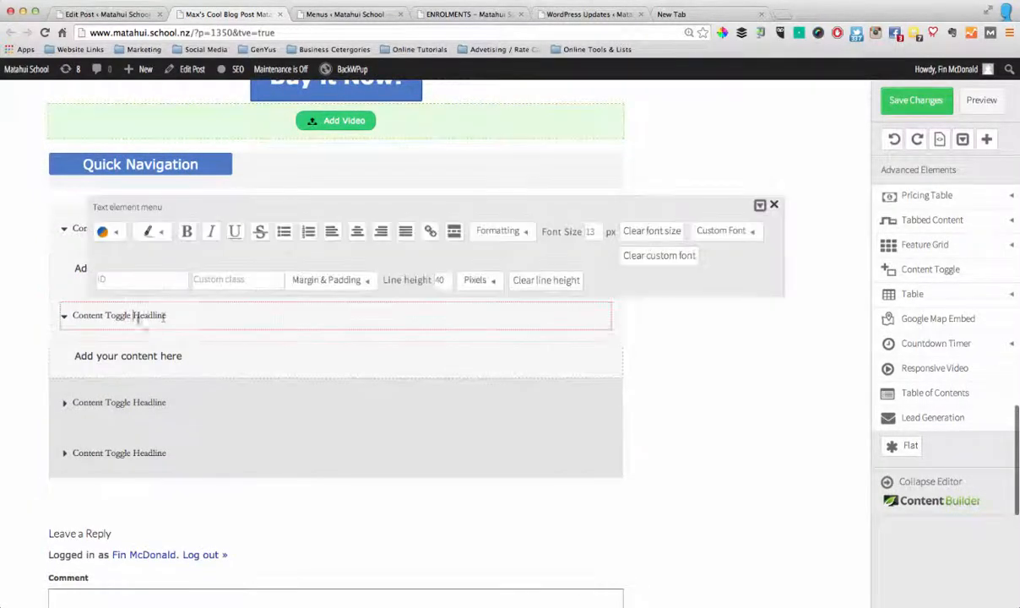
drag(166, 320, 70, 325)
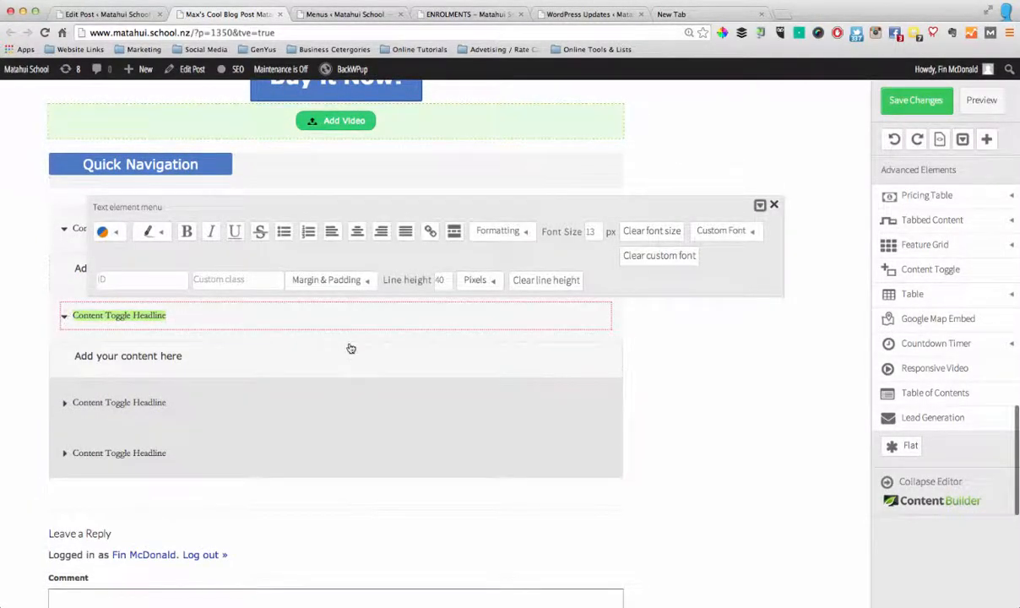
click(774, 205)
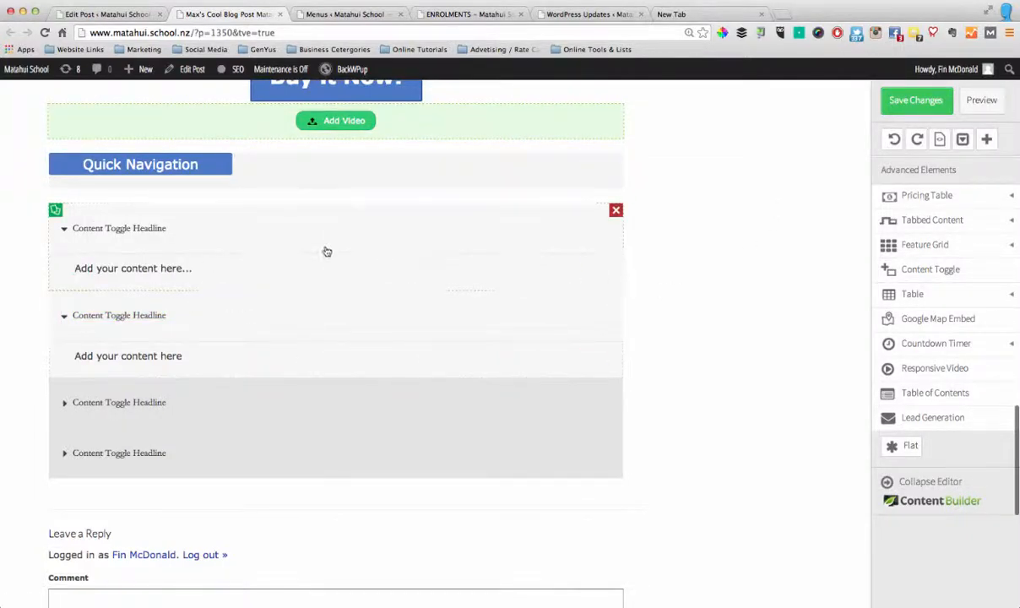
Replace the first toggle's headline with a person's first name in possessive form followed by "Picture"
click(156, 228)
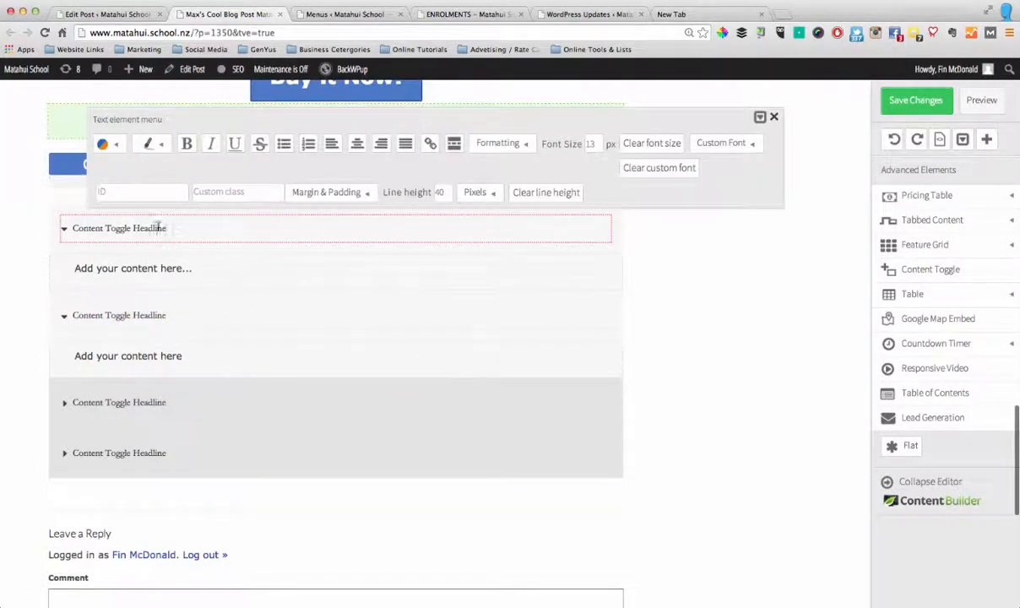
drag(167, 228, 53, 225)
text(es Picture)
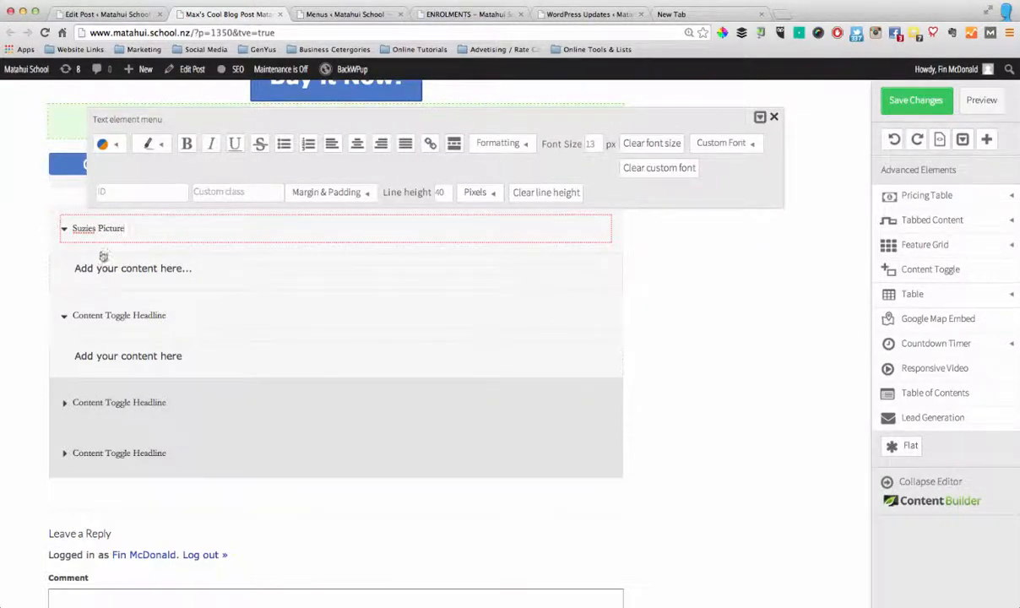
click(145, 276)
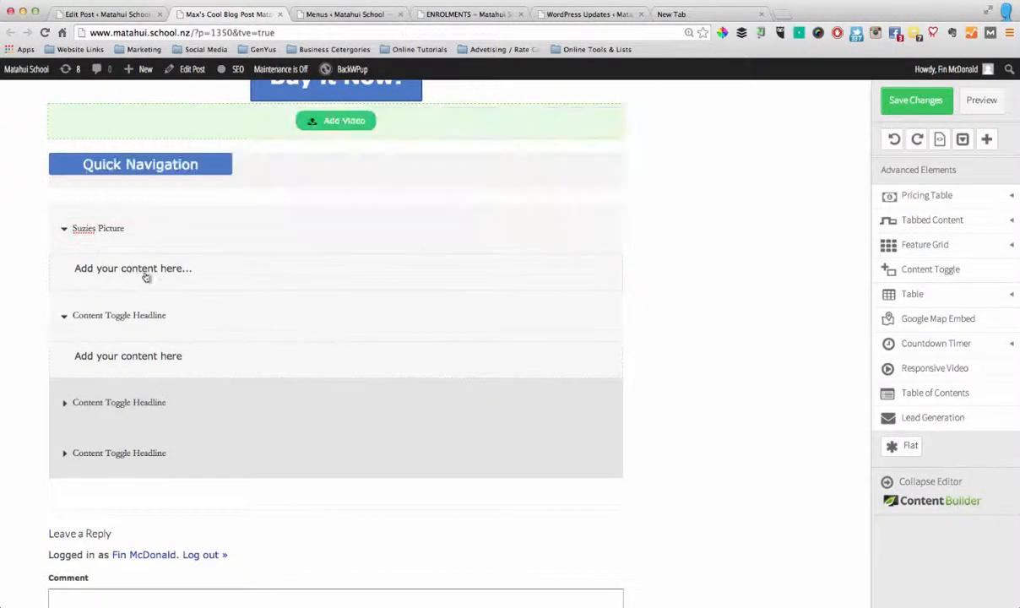
Insert the painting P1080142.jpg from the media library above the placeholder text in the first toggle
click(194, 270)
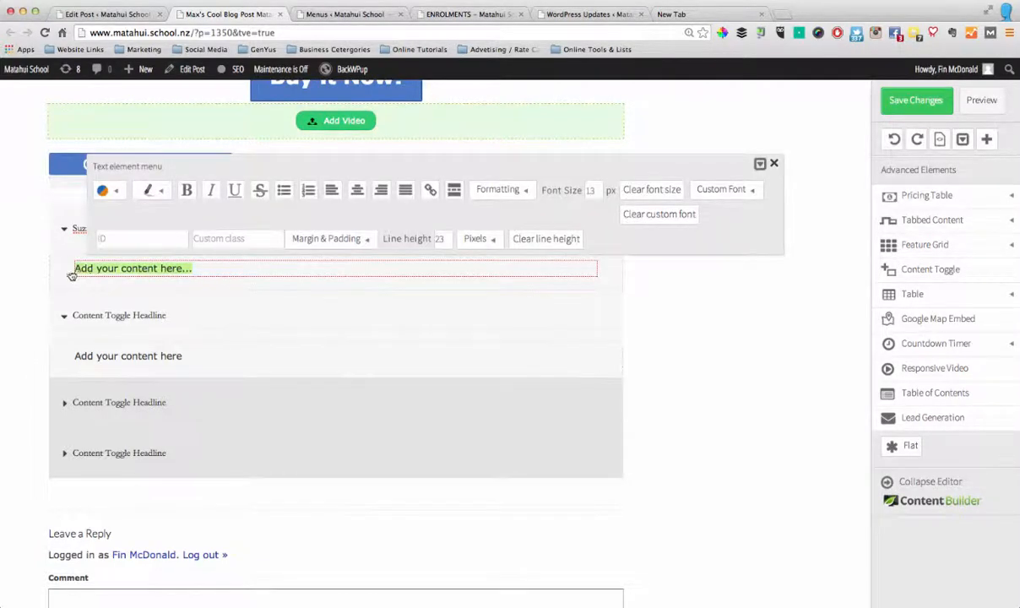
click(535, 287)
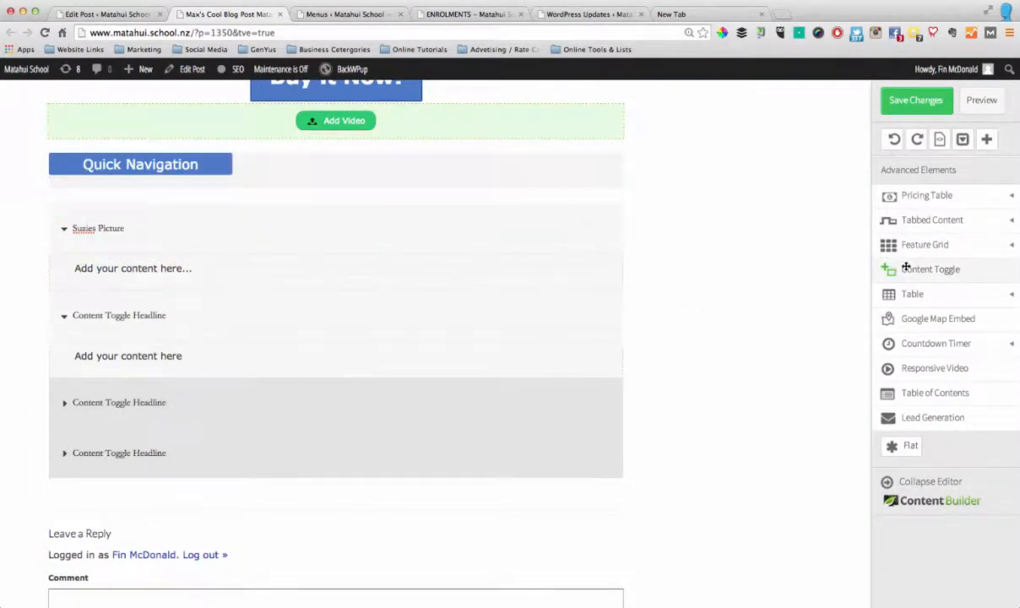
scroll(958, 260, up, 2)
scroll(958, 262, up, 5)
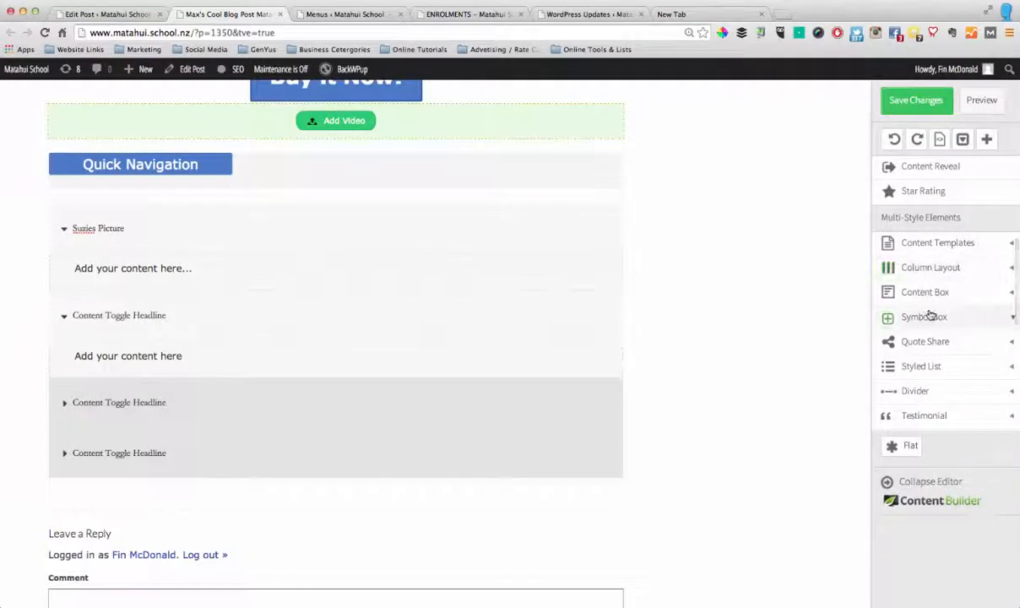
scroll(928, 313, up, 6)
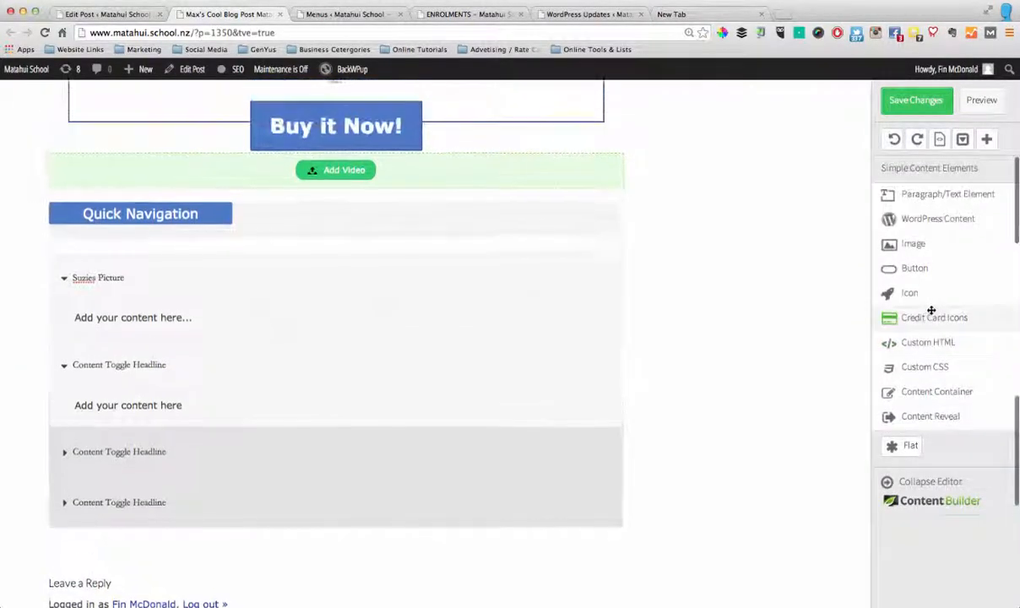
drag(922, 255, 324, 321)
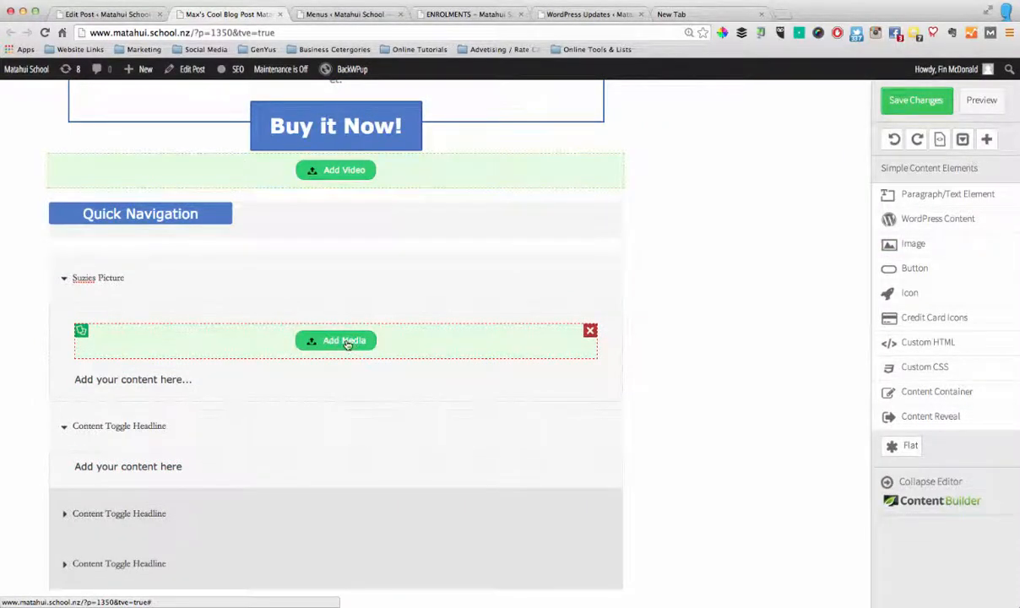
click(346, 343)
scroll(428, 348, down, 10)
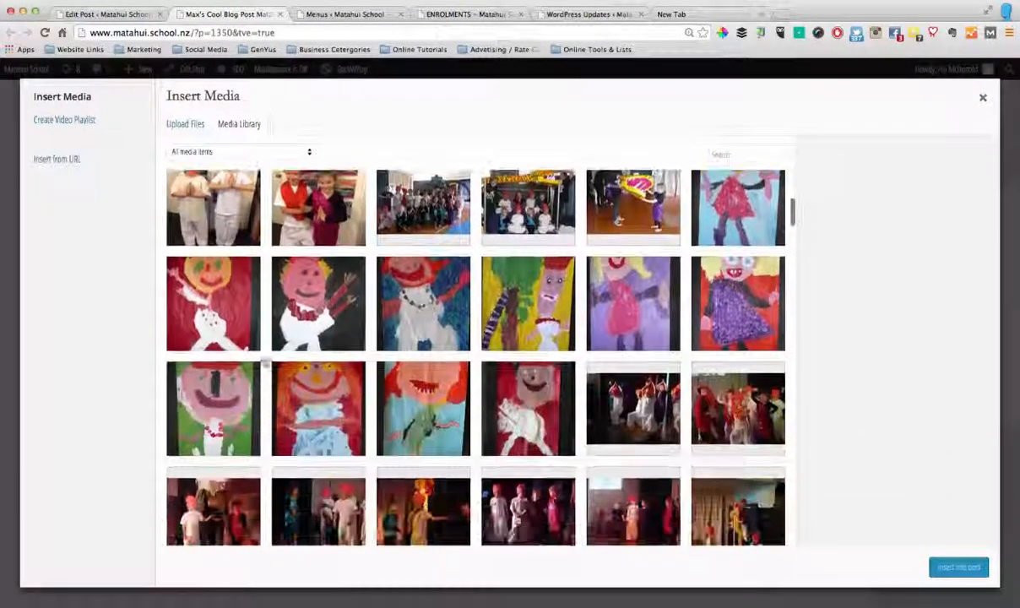
click(311, 334)
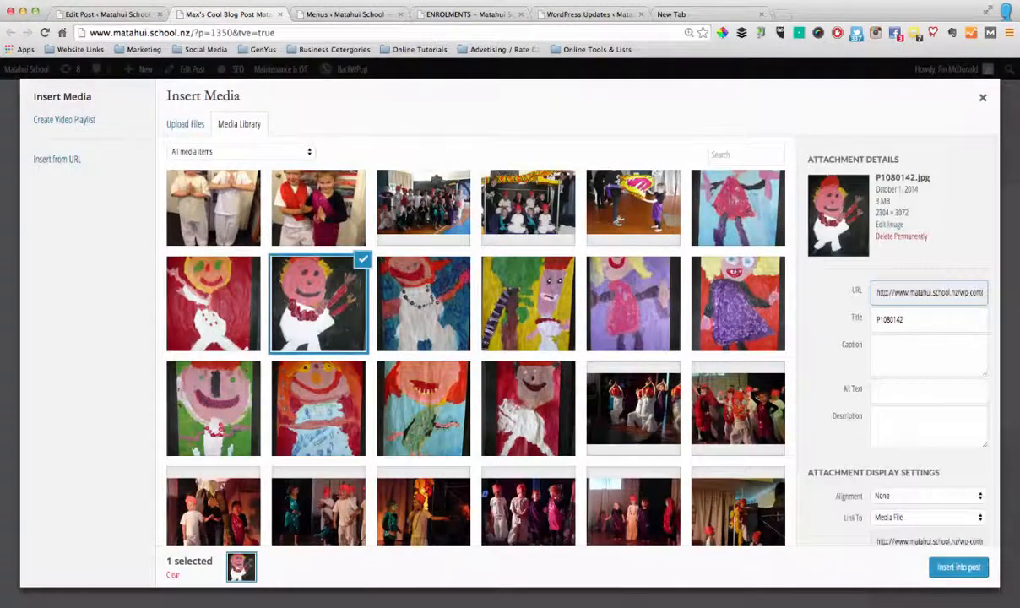
click(958, 566)
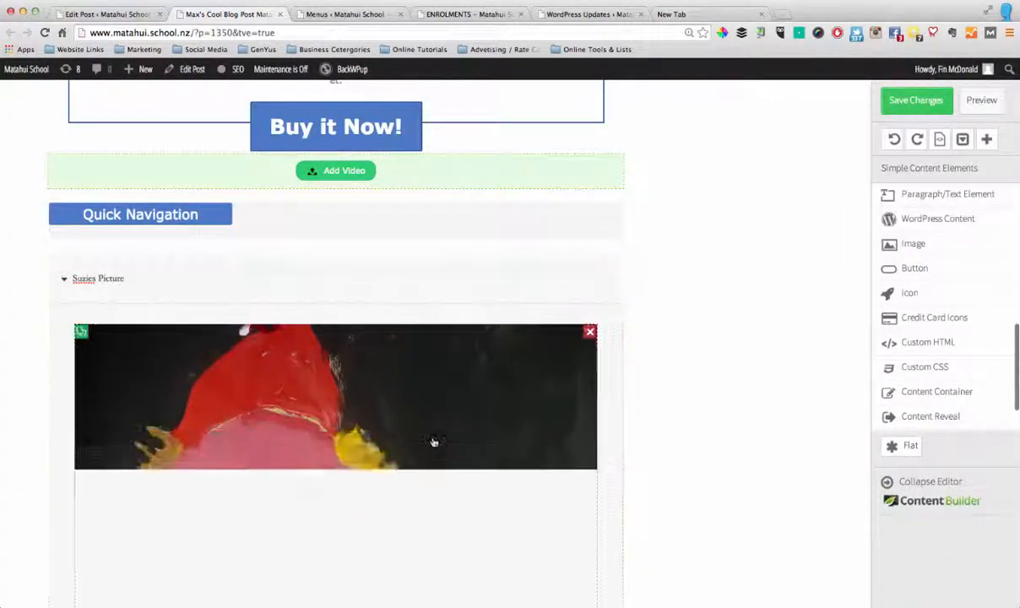
Resize the painting in the first content toggle to 256 px wide and centre it
scroll(432, 442, down, 4)
click(365, 335)
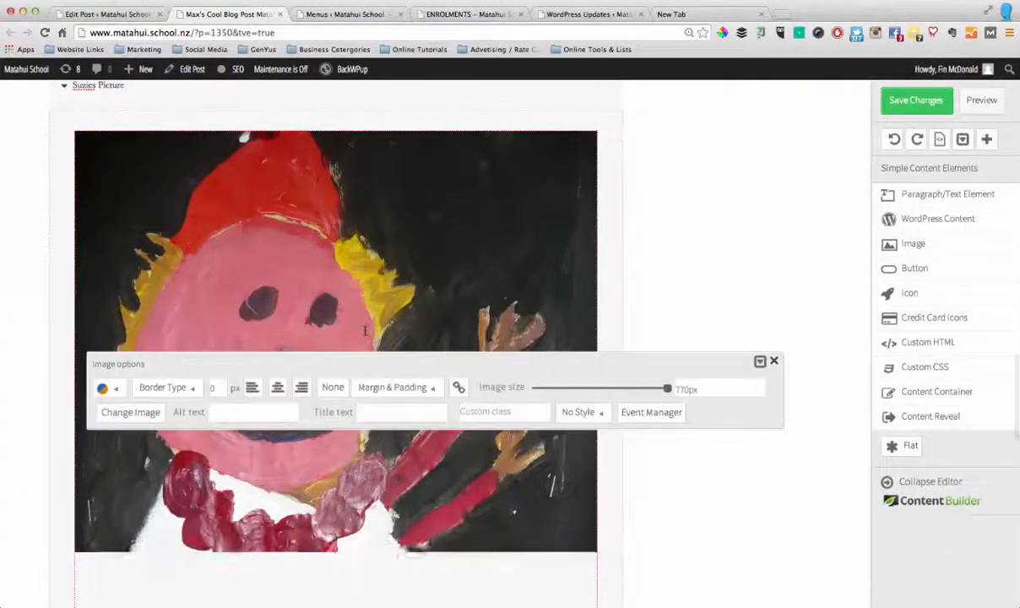
drag(662, 389, 575, 390)
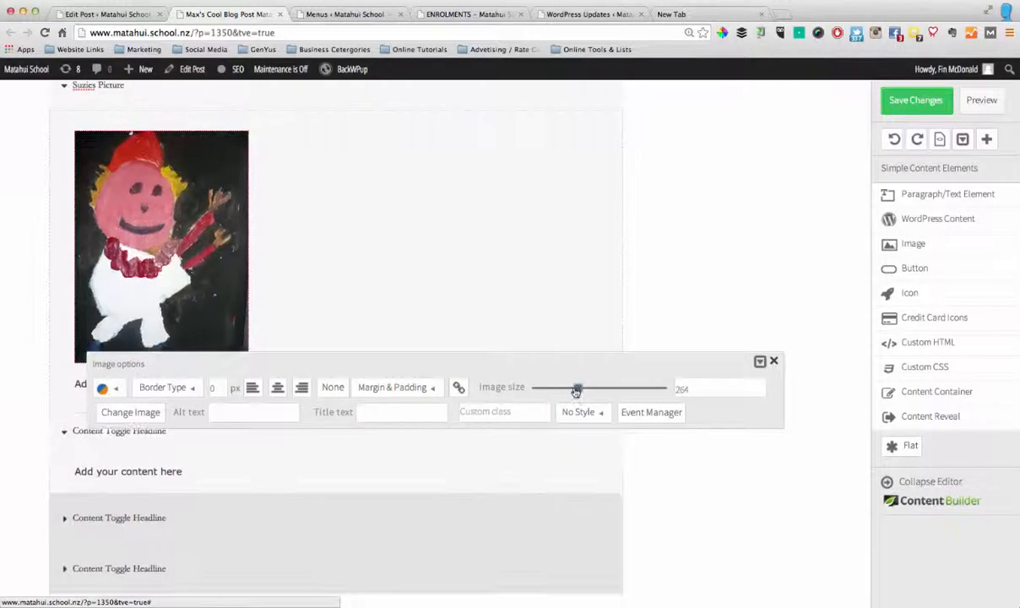
click(276, 387)
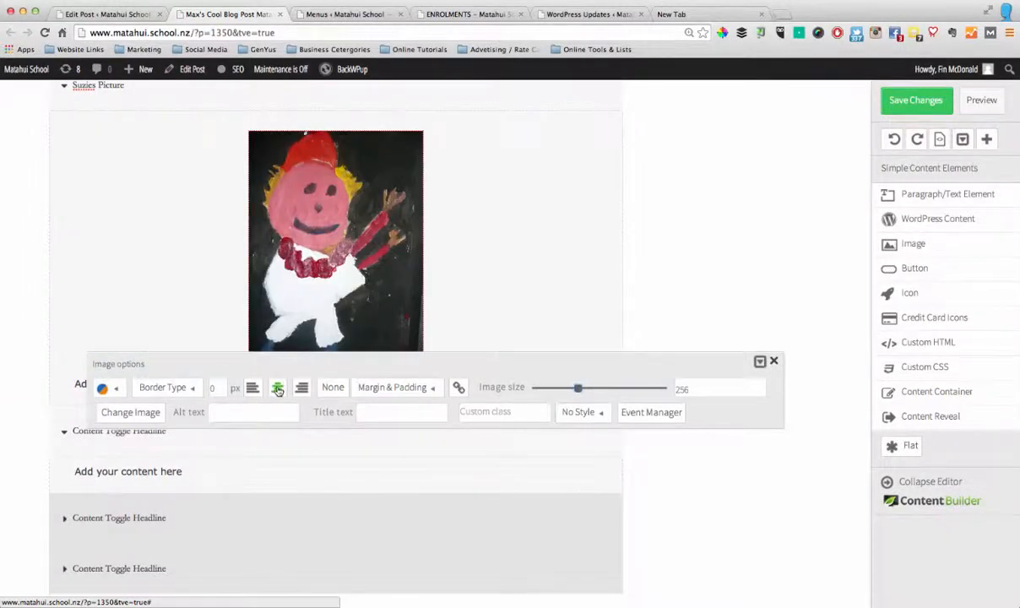
click(714, 281)
Replace the placeholder text below the painting with "About the picture."
scroll(722, 323, up, 3)
scroll(312, 479, down, 1)
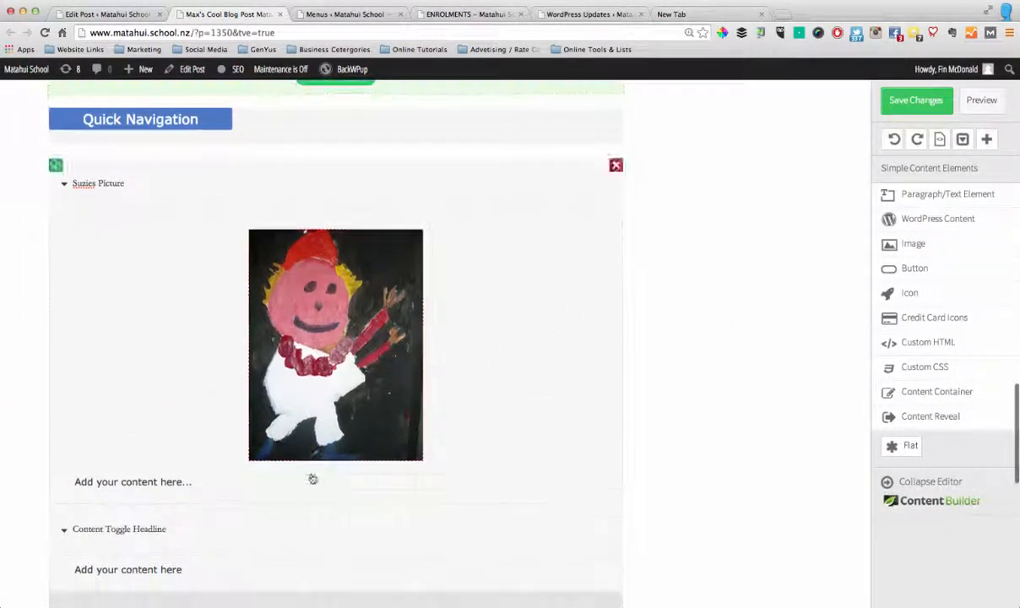
click(135, 482)
drag(192, 482, 83, 486)
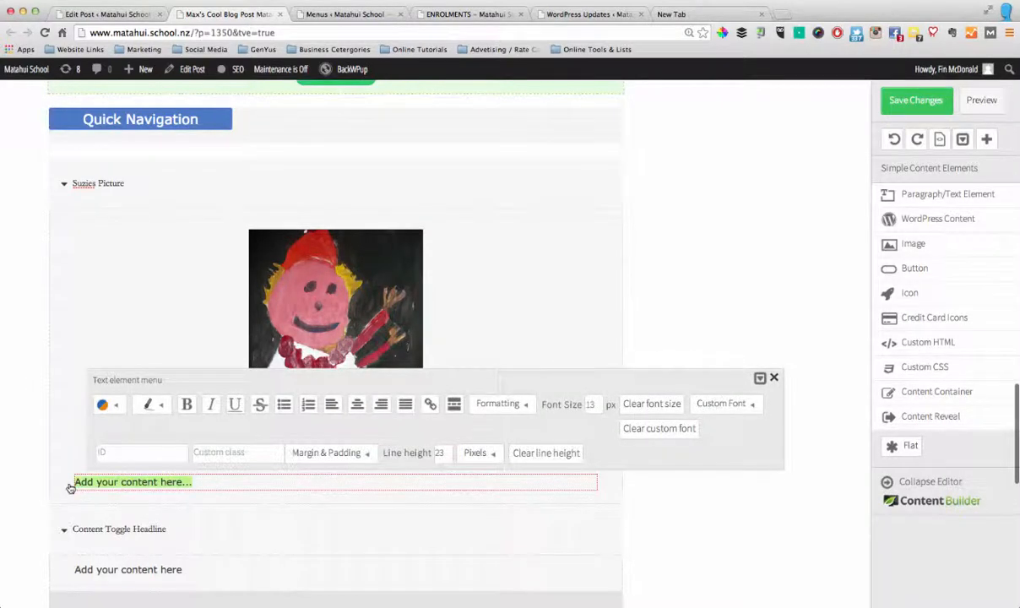
text(About the picture.)
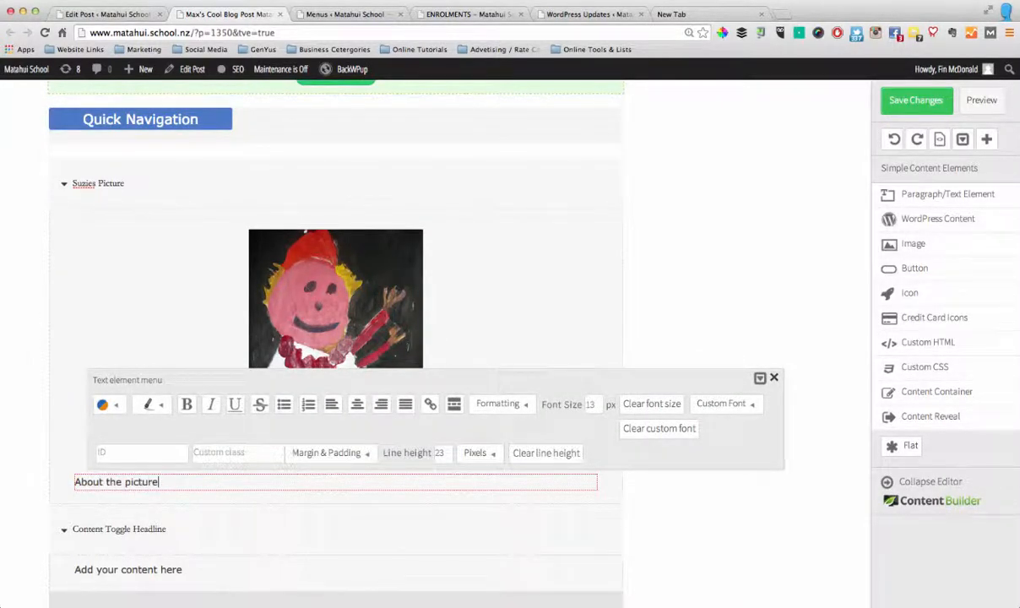
click(758, 380)
Review the post's sections and the available simple, multi-style and advanced content elements
scroll(759, 380, up, 5)
scroll(759, 380, down, 2)
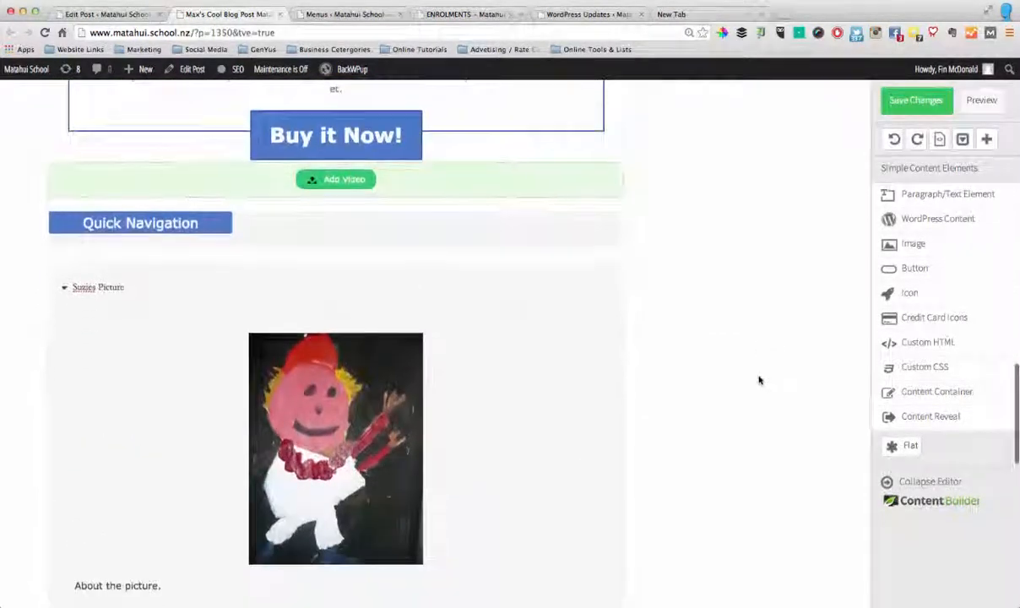
scroll(759, 380, down, 4)
scroll(754, 380, up, 8)
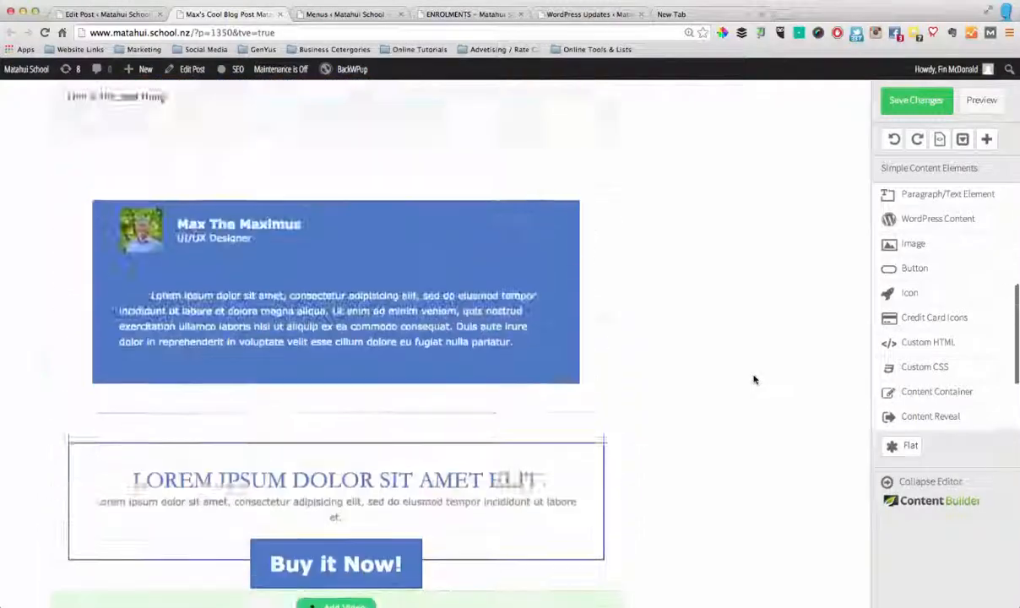
scroll(754, 380, up, 10)
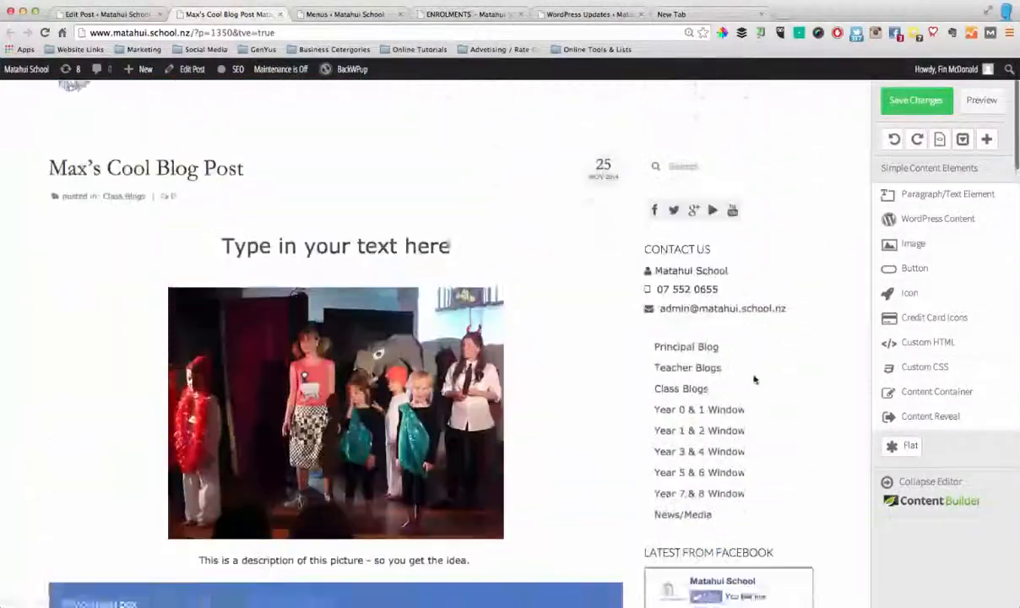
scroll(605, 369, up, 1)
scroll(677, 364, down, 8)
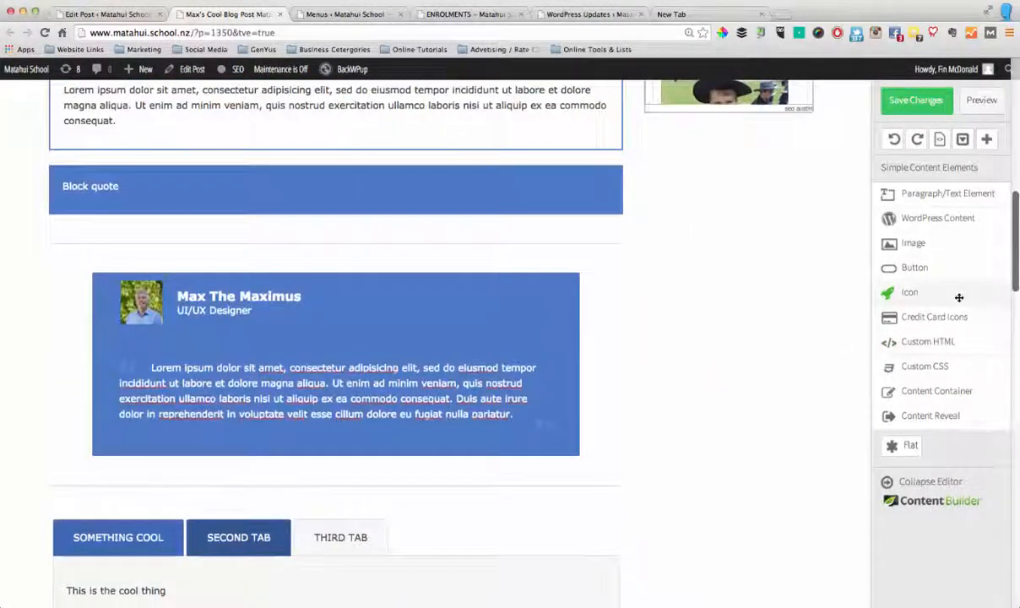
scroll(959, 298, down, 10)
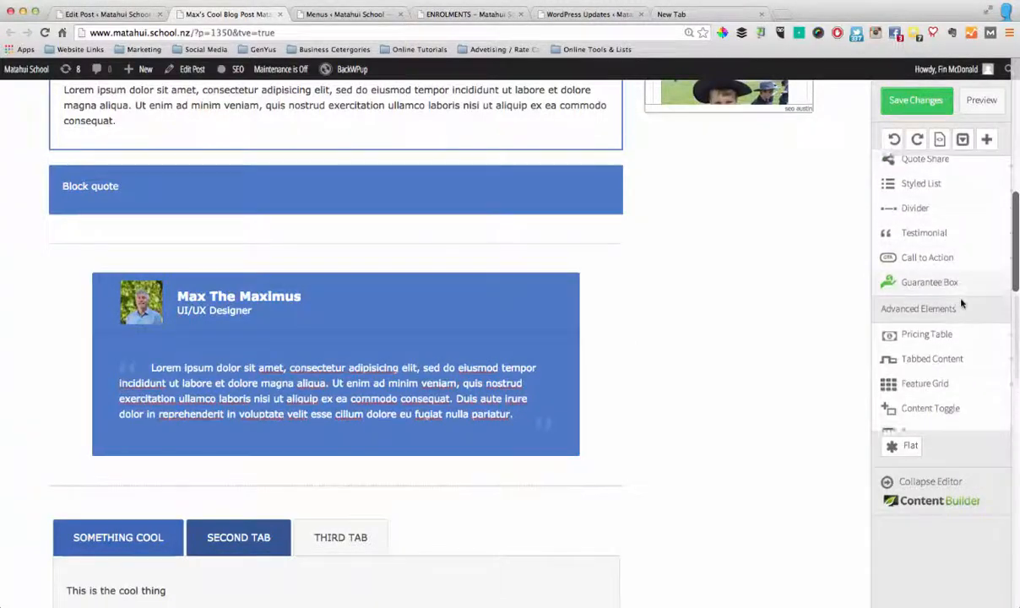
scroll(961, 303, down, 5)
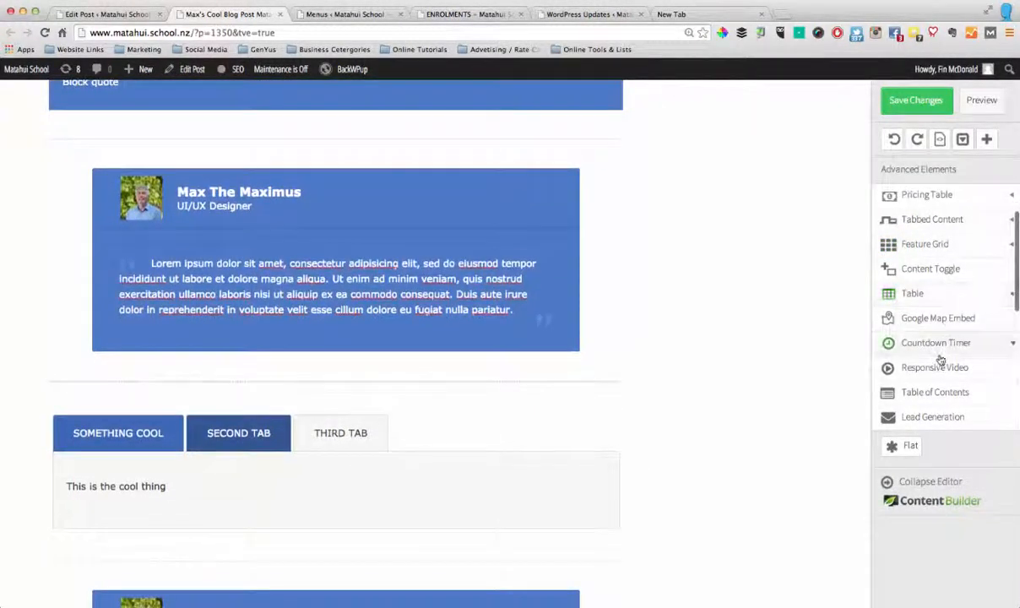
scroll(939, 409, up, 3)
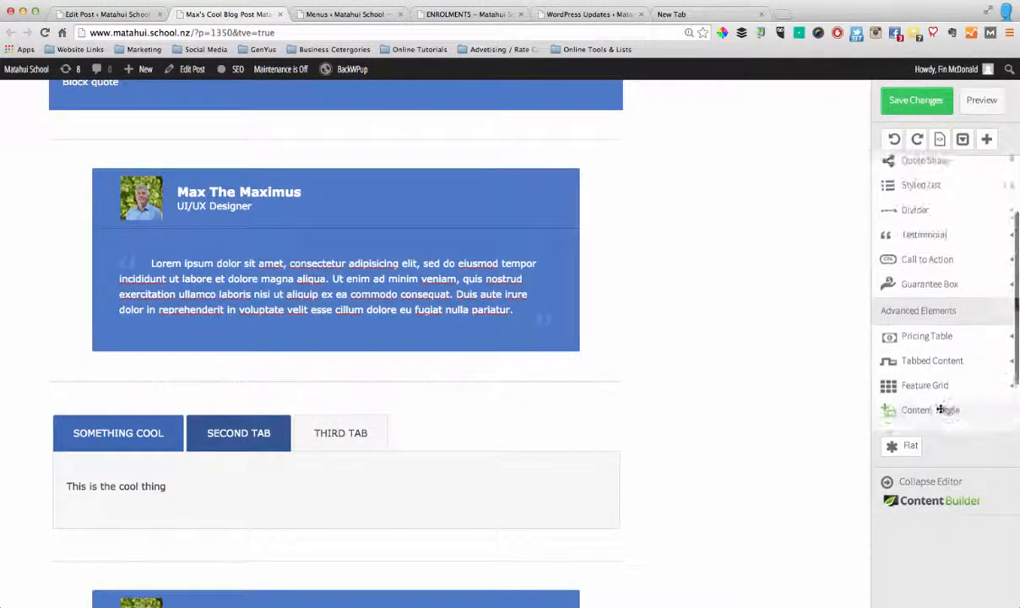
scroll(940, 409, up, 5)
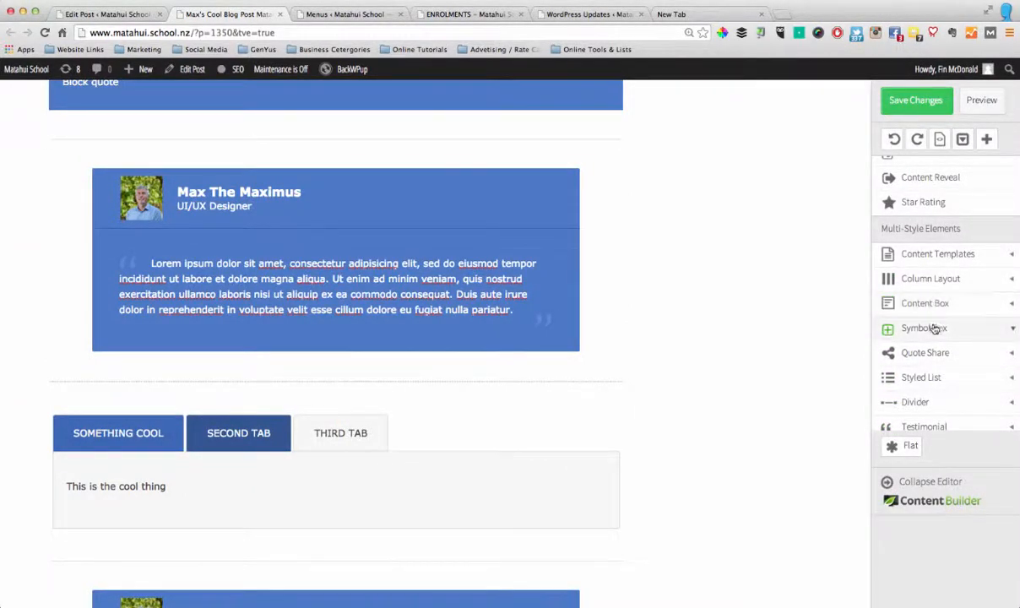
scroll(932, 331, down, 3)
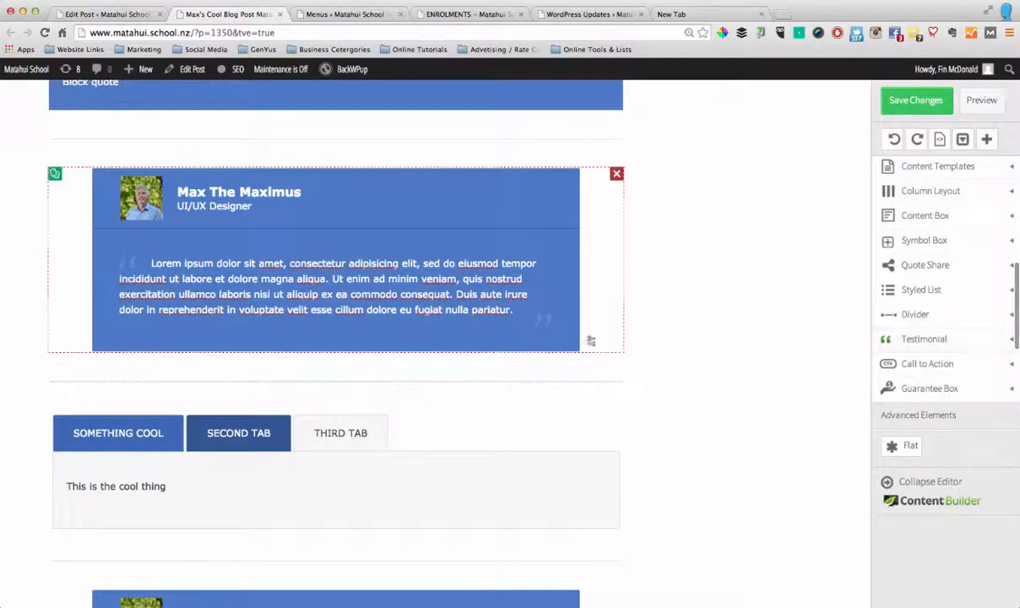
scroll(589, 342, down, 3)
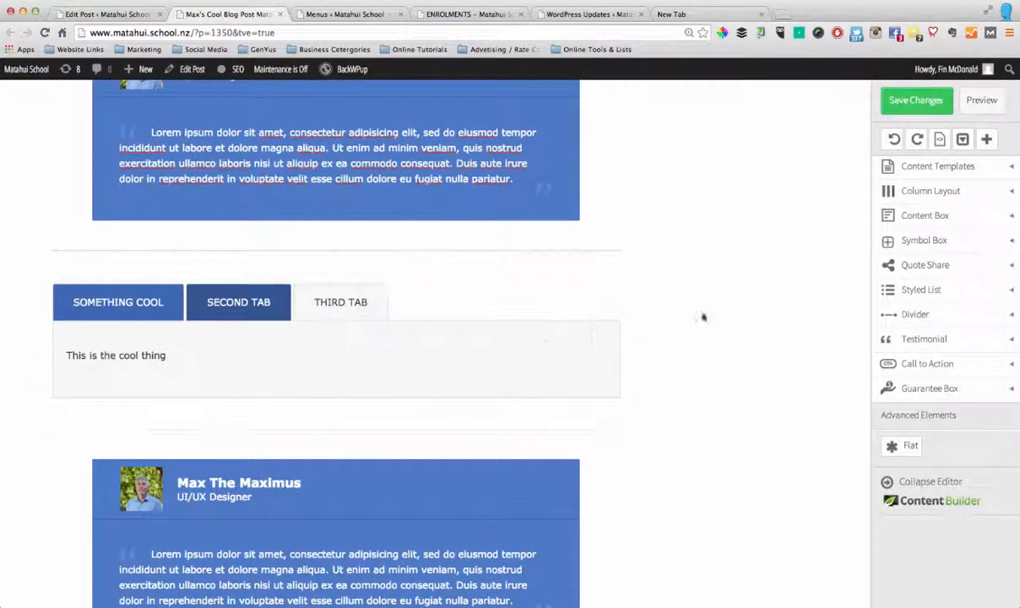
Add a Twitter Share 1 quote share element below the content toggles
click(937, 267)
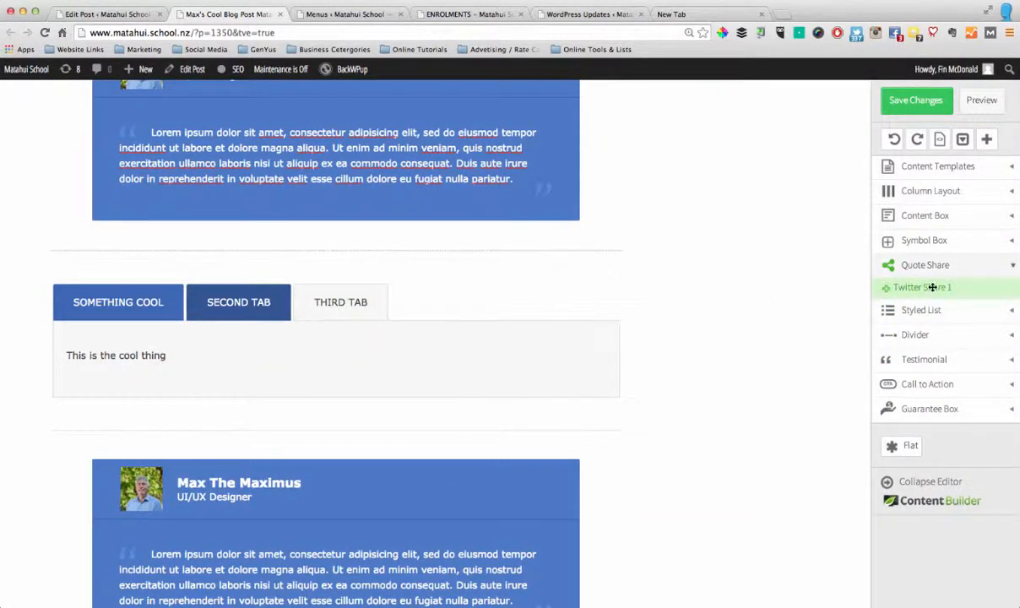
scroll(510, 282, down, 10)
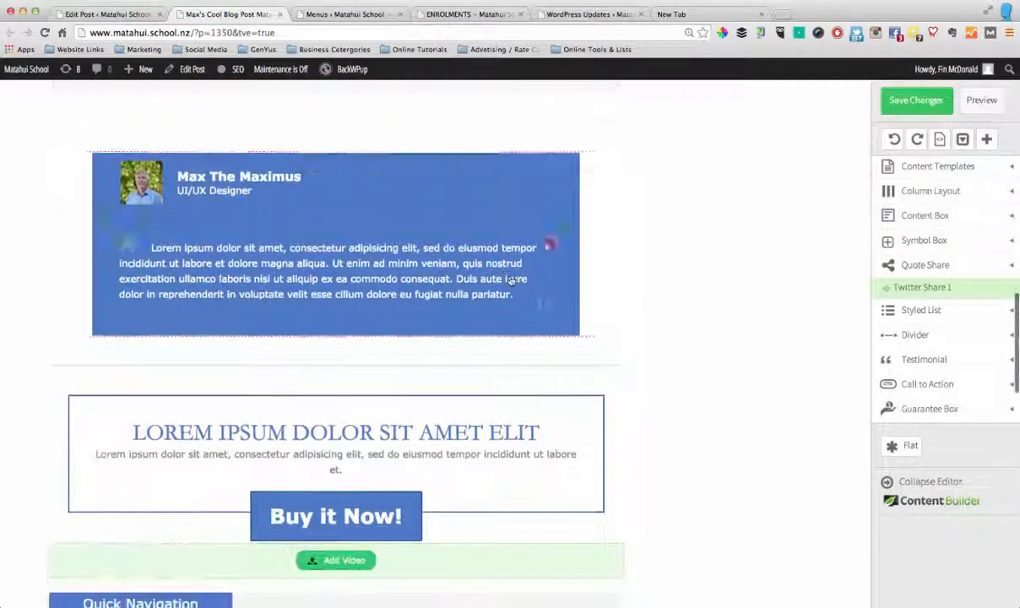
scroll(510, 281, down, 6)
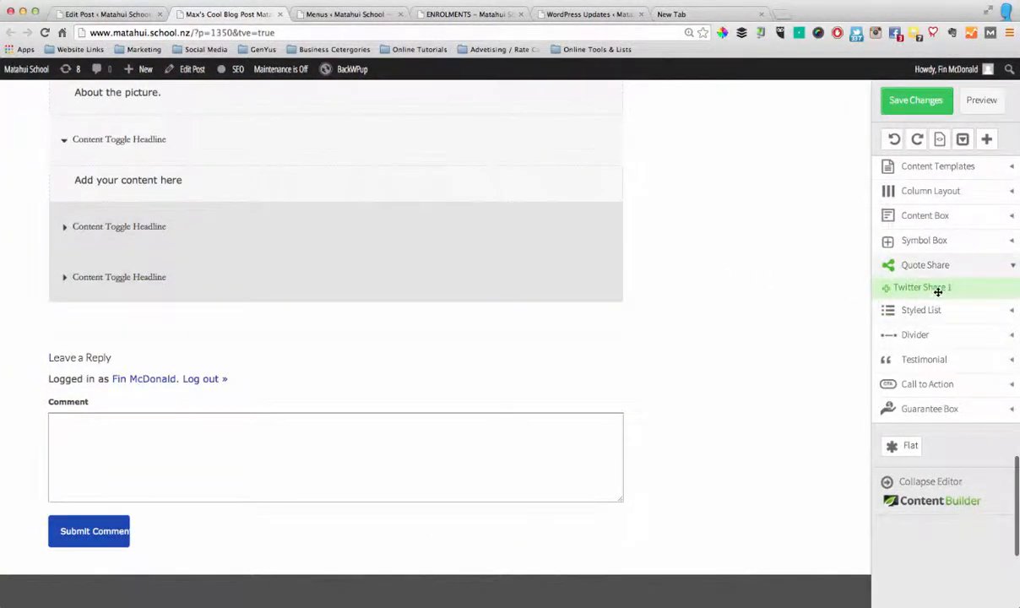
drag(935, 289, 440, 337)
drag(320, 318, 323, 319)
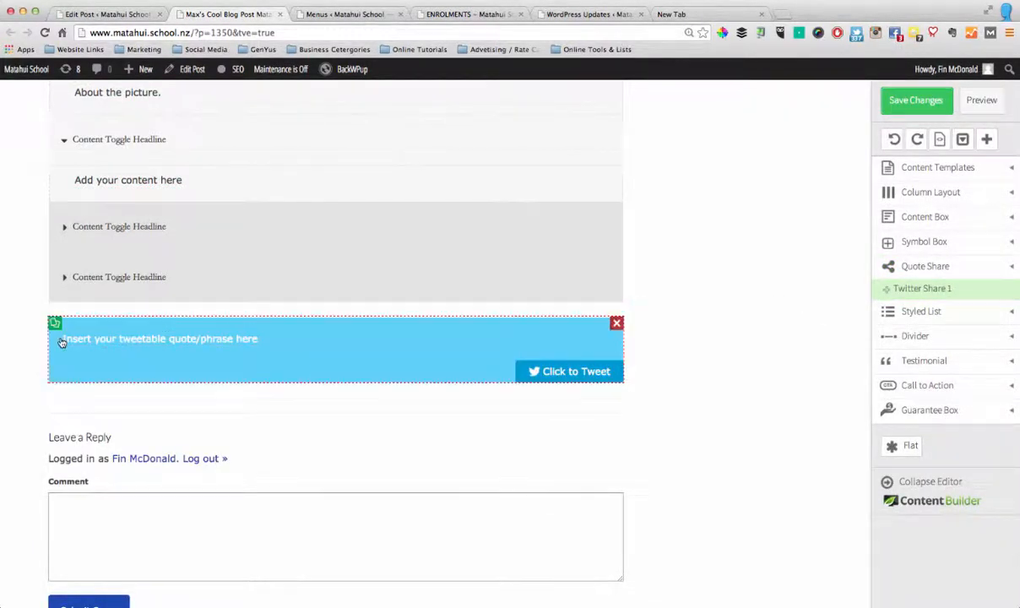
Replace the tweetable quote's placeholder with "Check out these cool art works from Matahui School #educationnz #educhatnz"
click(277, 339)
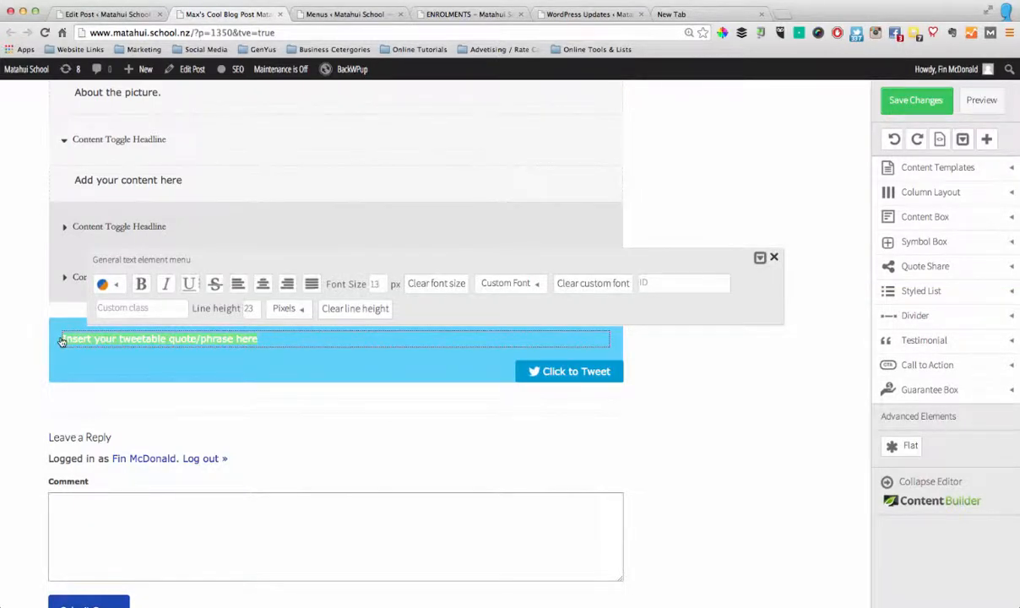
text(Che)
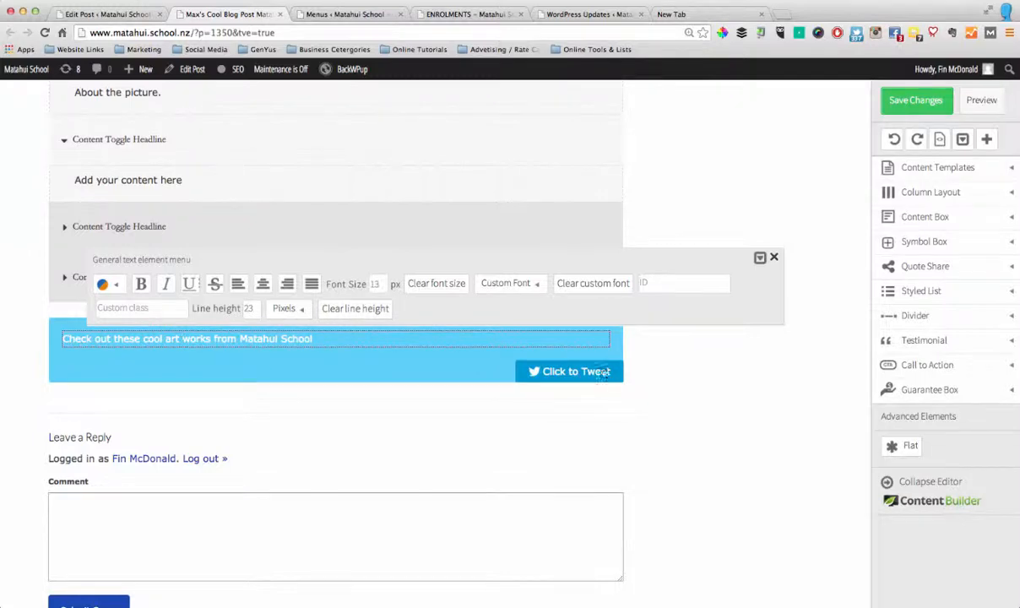
click(692, 398)
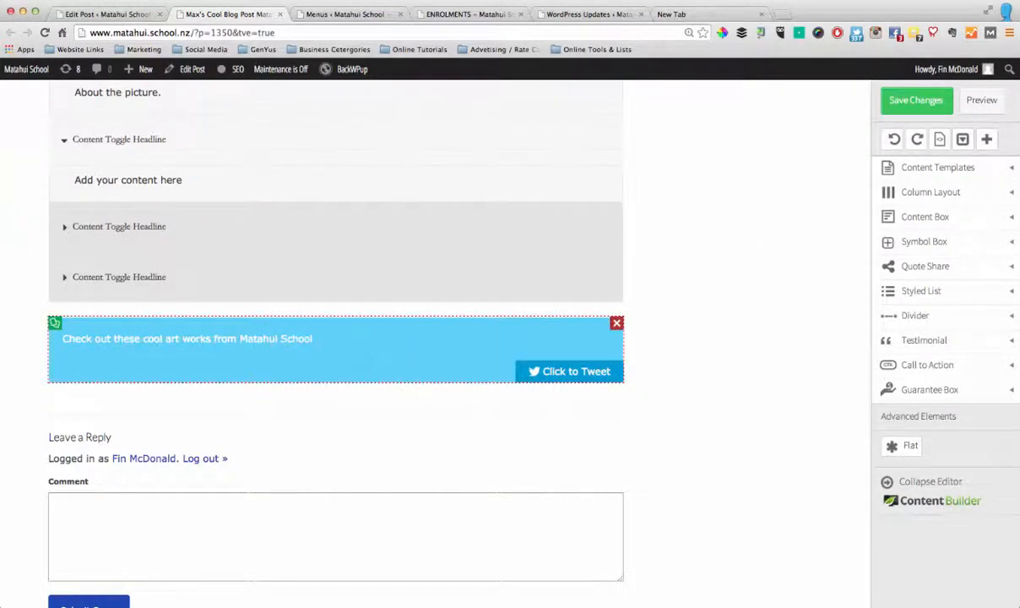
click(346, 344)
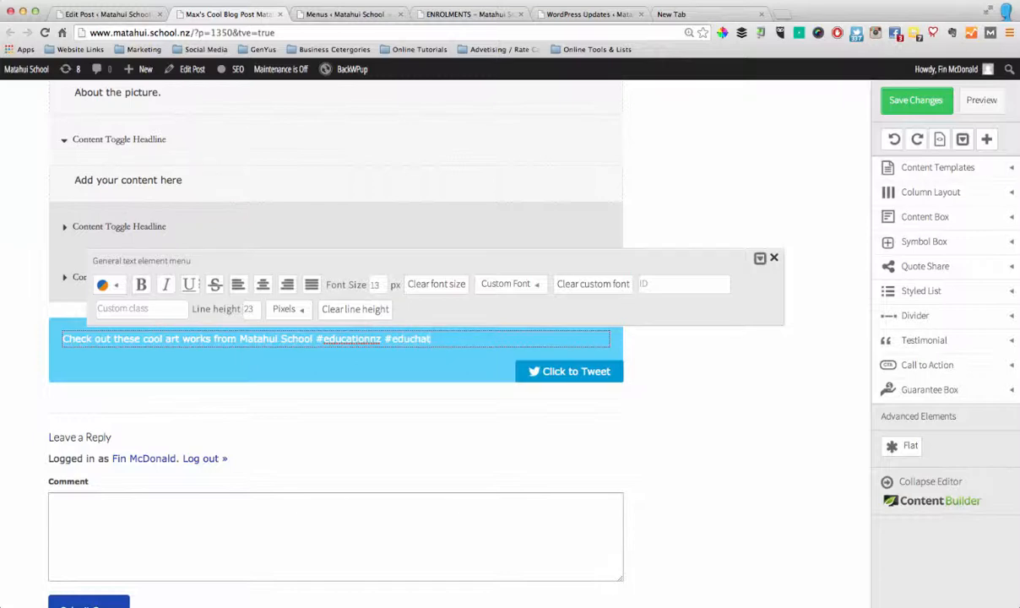
click(664, 408)
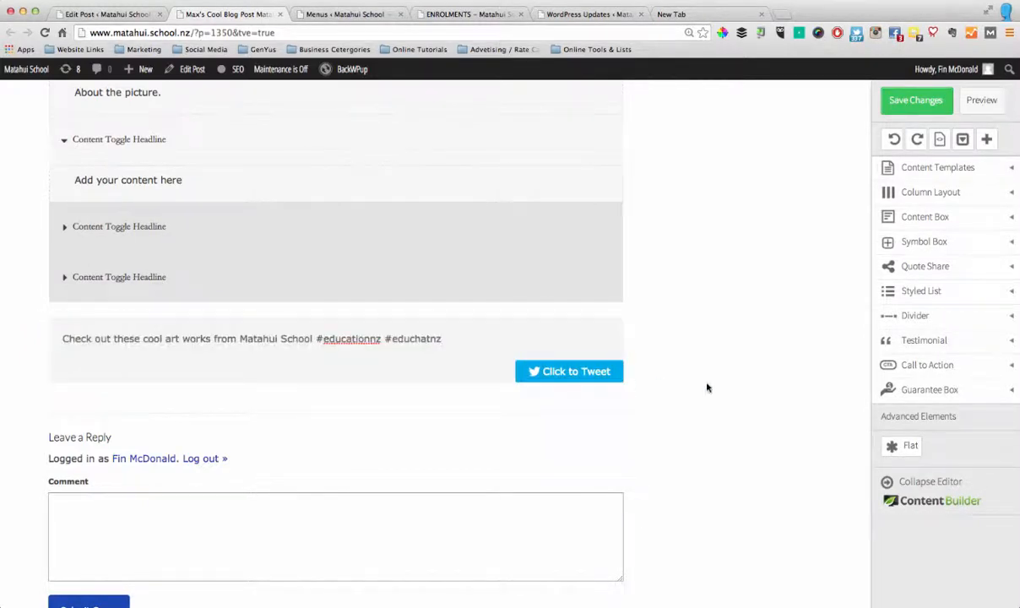
Save the post's changes, open an up-to-date preview and close the outdated preview tab
scroll(708, 386, up, 3)
scroll(707, 386, up, 20)
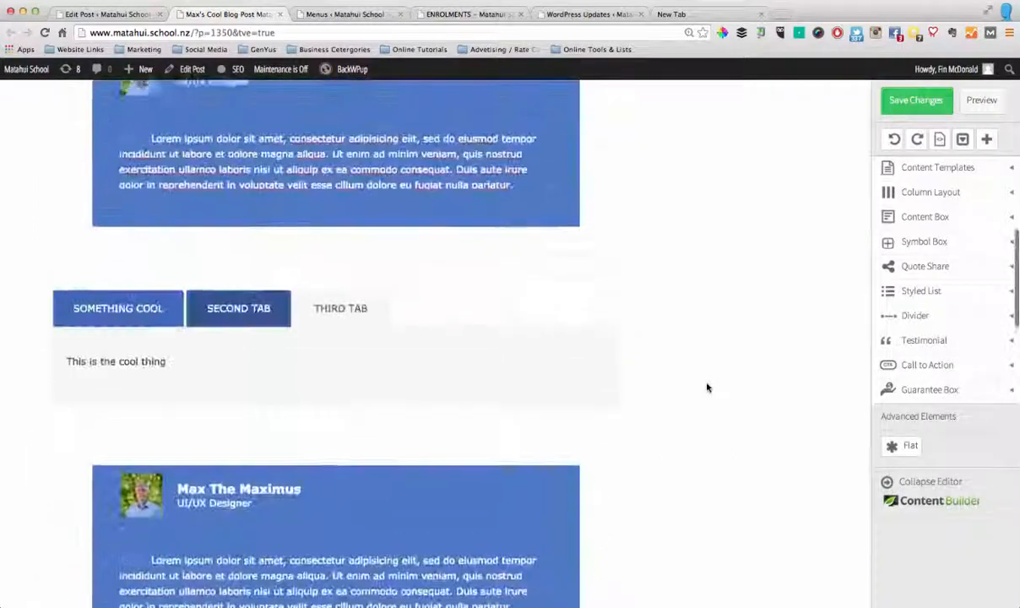
scroll(707, 388, up, 8)
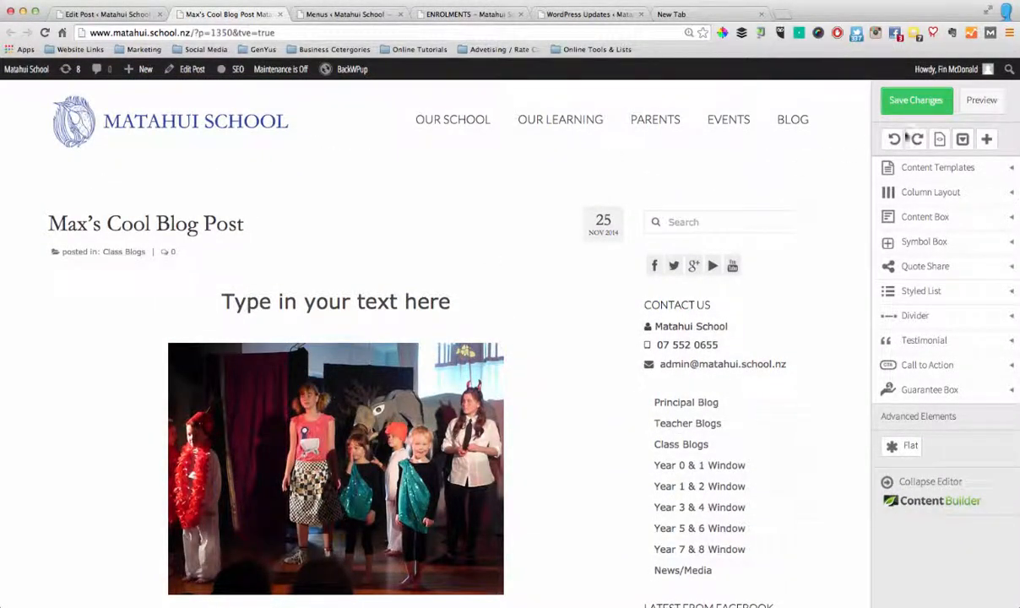
click(987, 108)
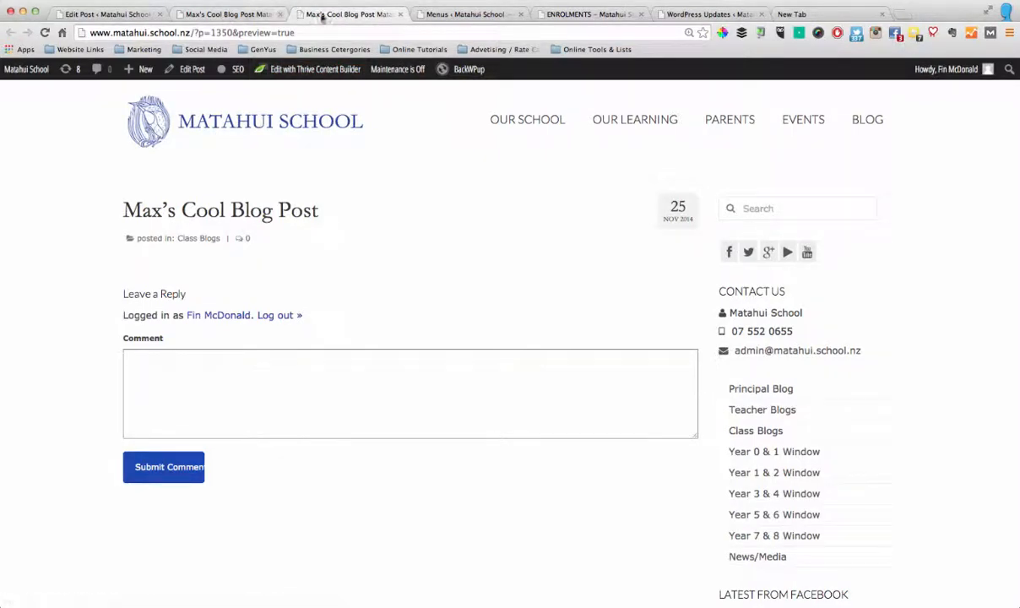
click(235, 15)
click(916, 102)
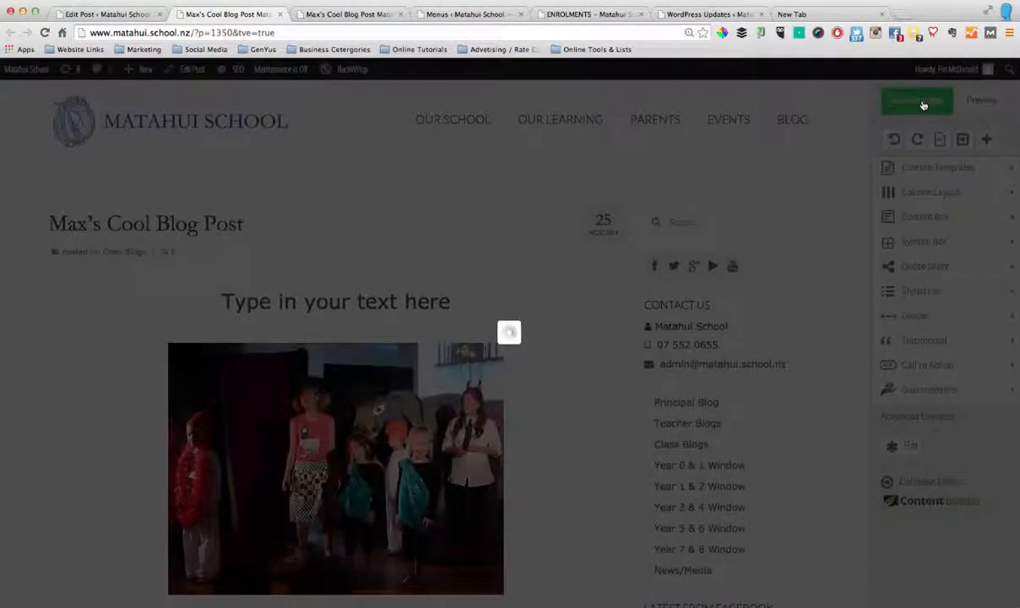
click(982, 103)
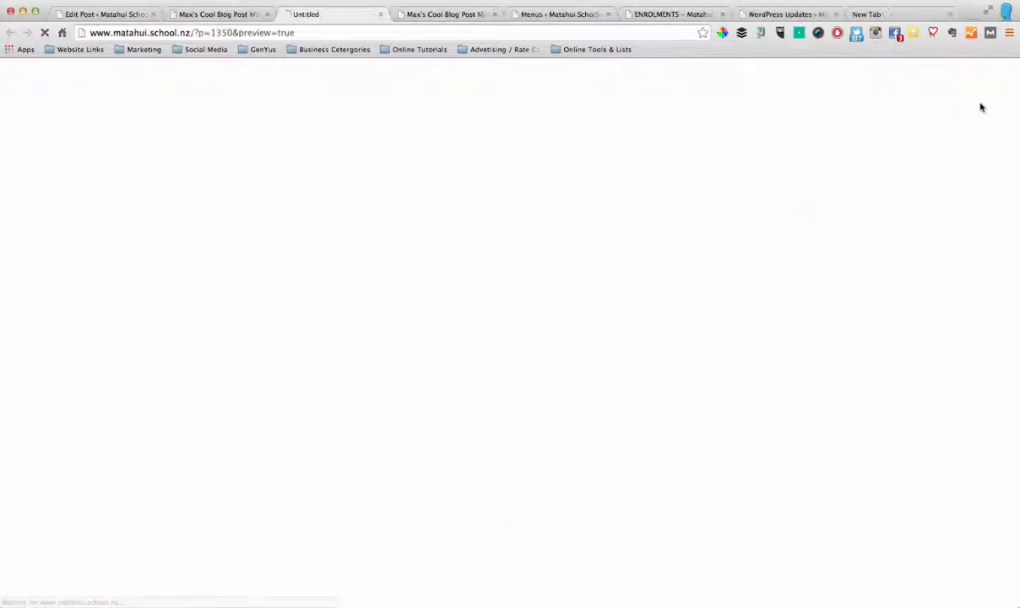
click(495, 14)
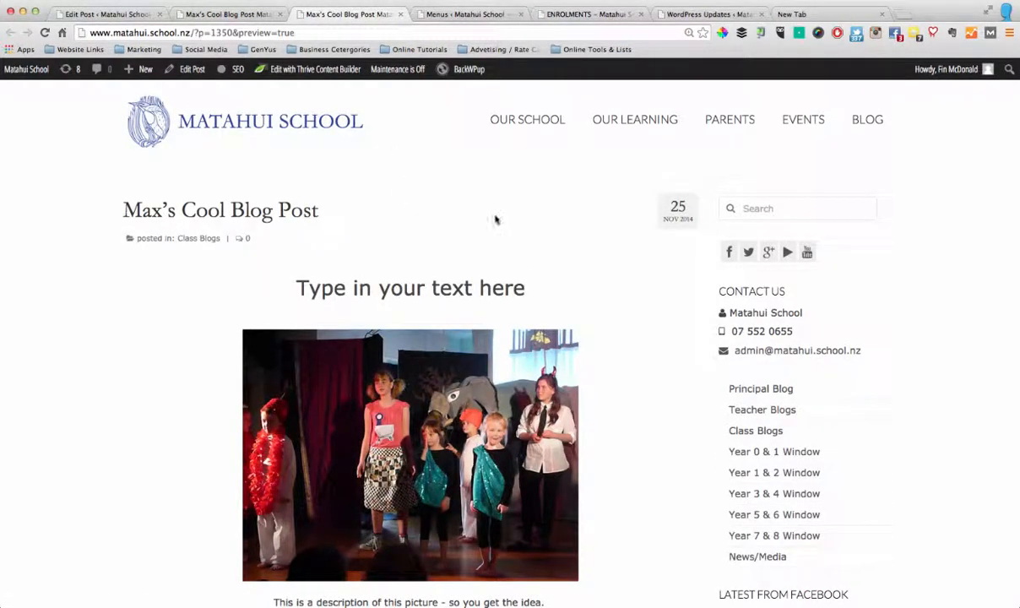
Review the previewed post from its title to the tweet box and return to the content editor
scroll(498, 218, down, 3)
scroll(540, 228, up, 3)
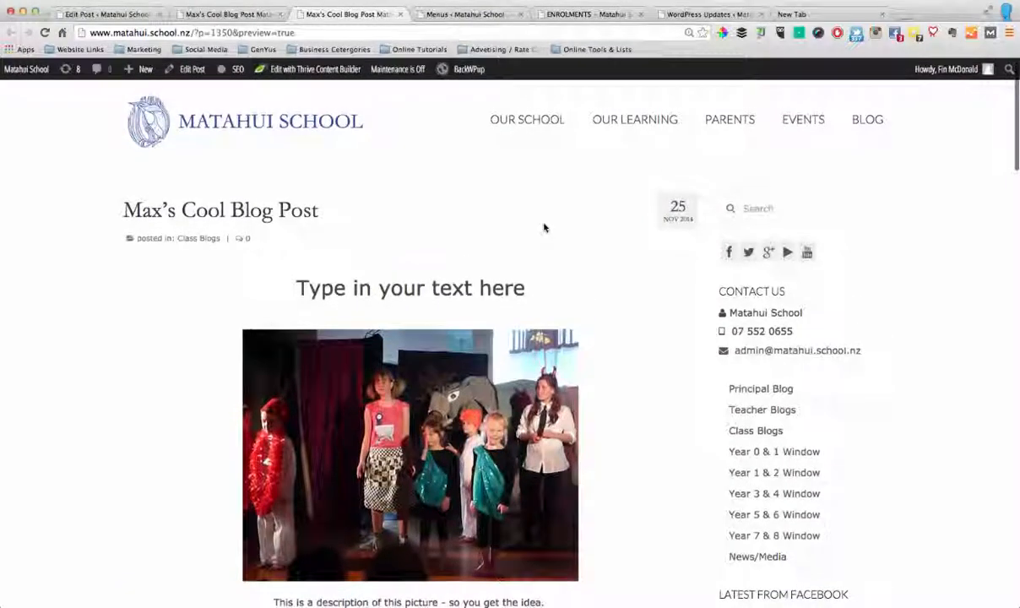
scroll(542, 227, down, 10)
scroll(545, 226, down, 10)
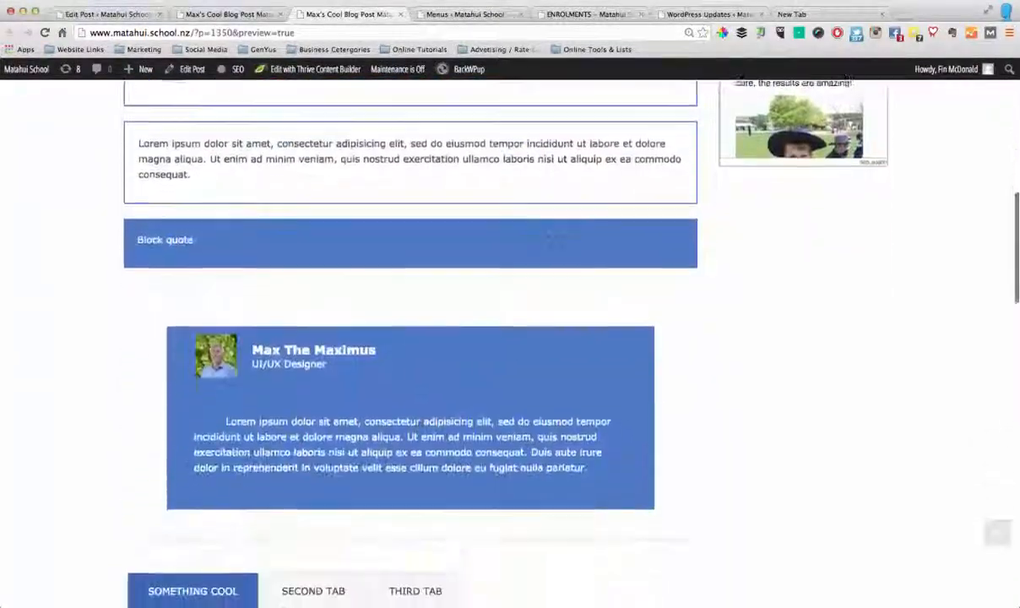
scroll(545, 227, down, 15)
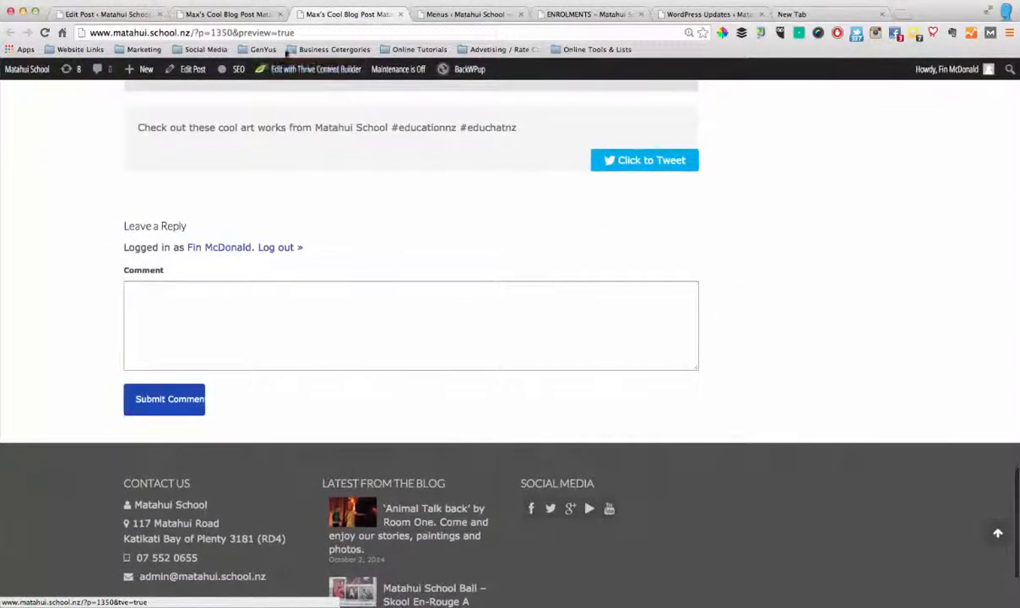
click(245, 14)
scroll(589, 211, down, 5)
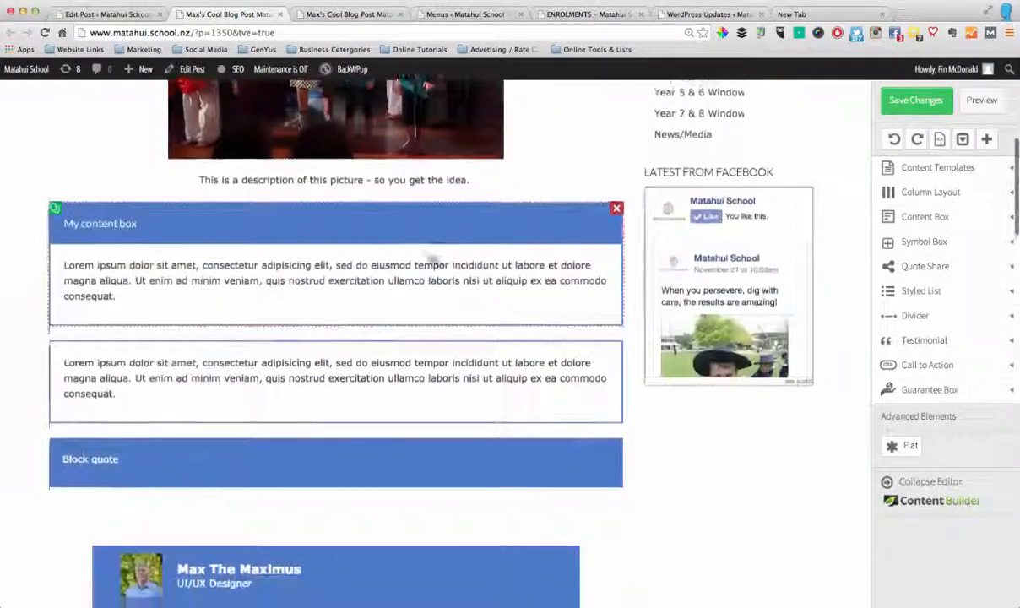
Delete the two content boxes and the block quote below the picture description
click(615, 185)
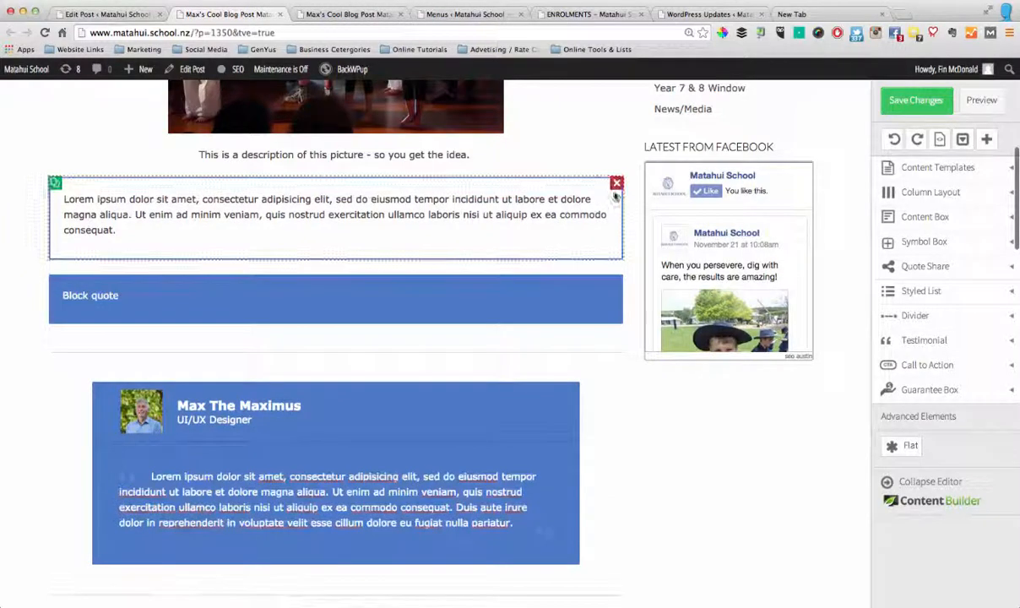
click(616, 184)
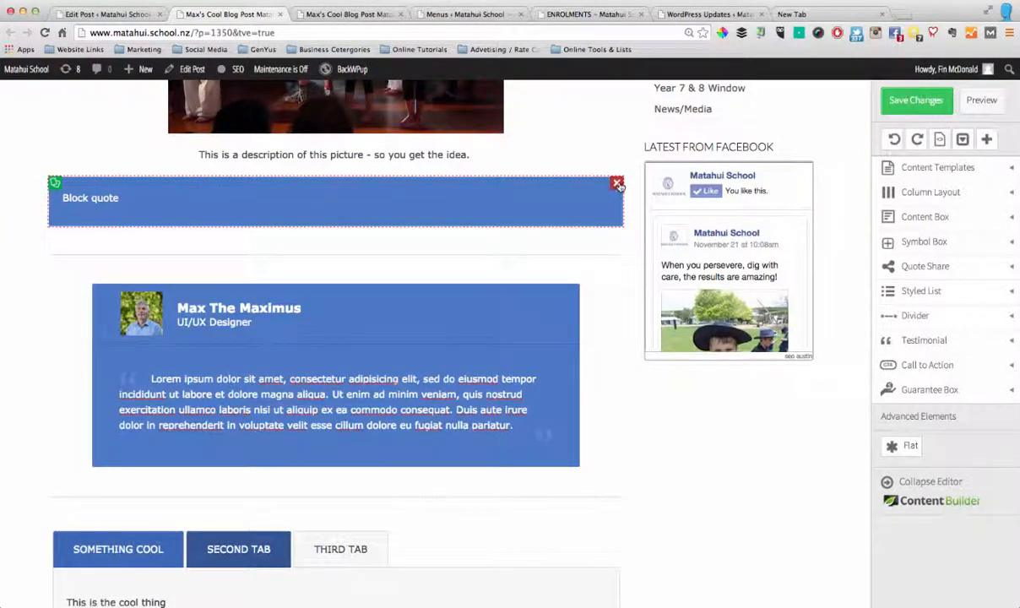
click(617, 185)
scroll(583, 223, up, 2)
scroll(583, 223, down, 5)
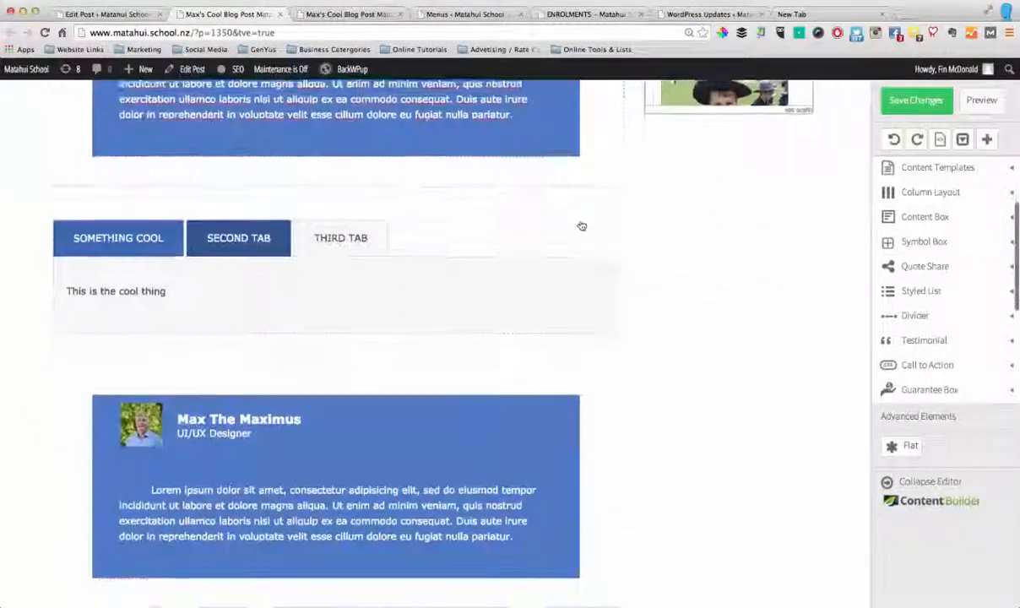
Delete the tabbed content, the divider beneath it and the second testimonial
click(617, 215)
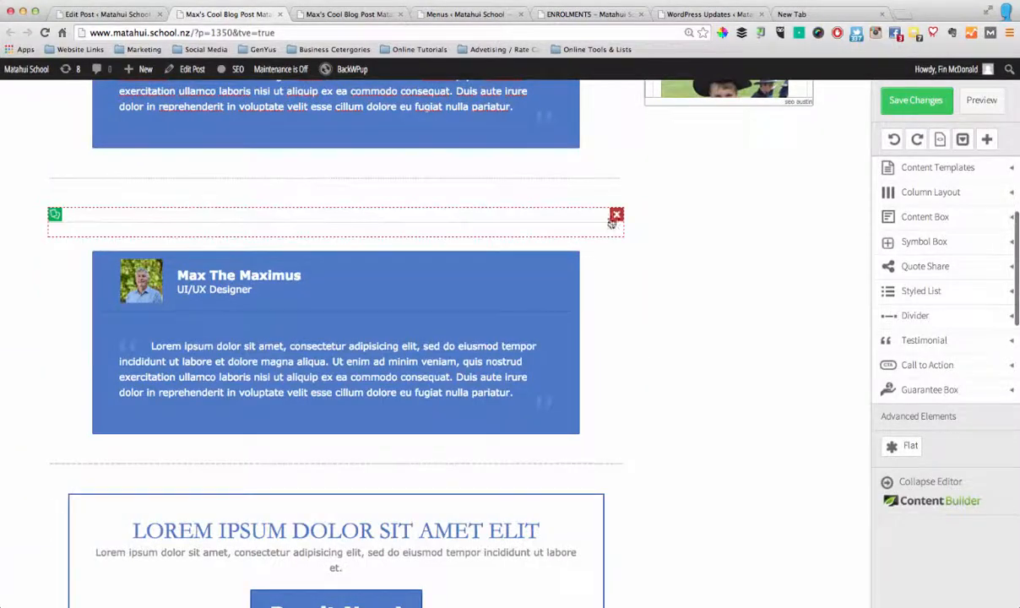
click(615, 215)
click(617, 215)
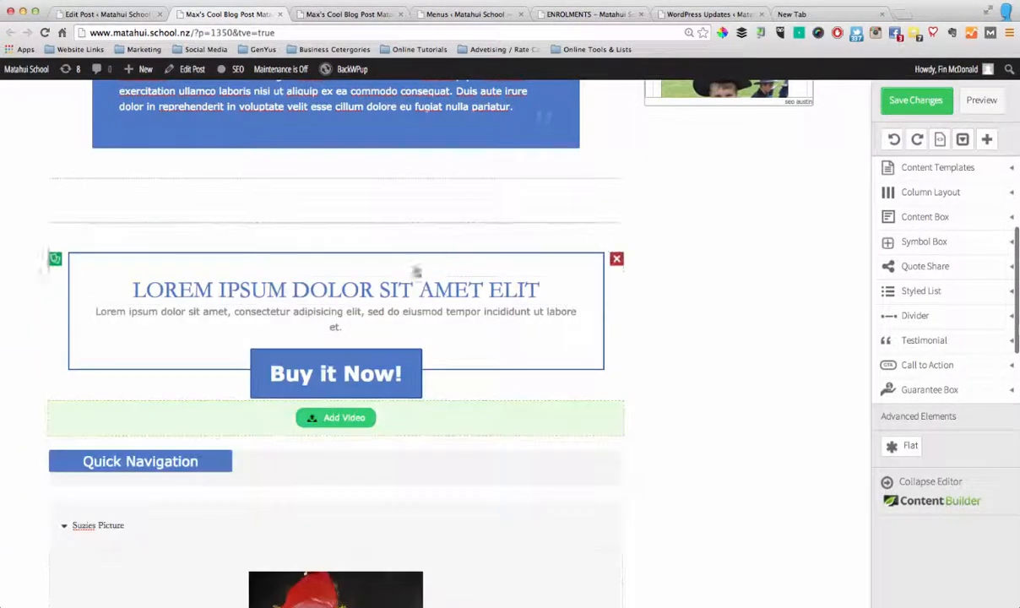
Delete the empty video element, the Quick Navigation table of contents and the Buy it Now call to action
scroll(497, 335, down, 3)
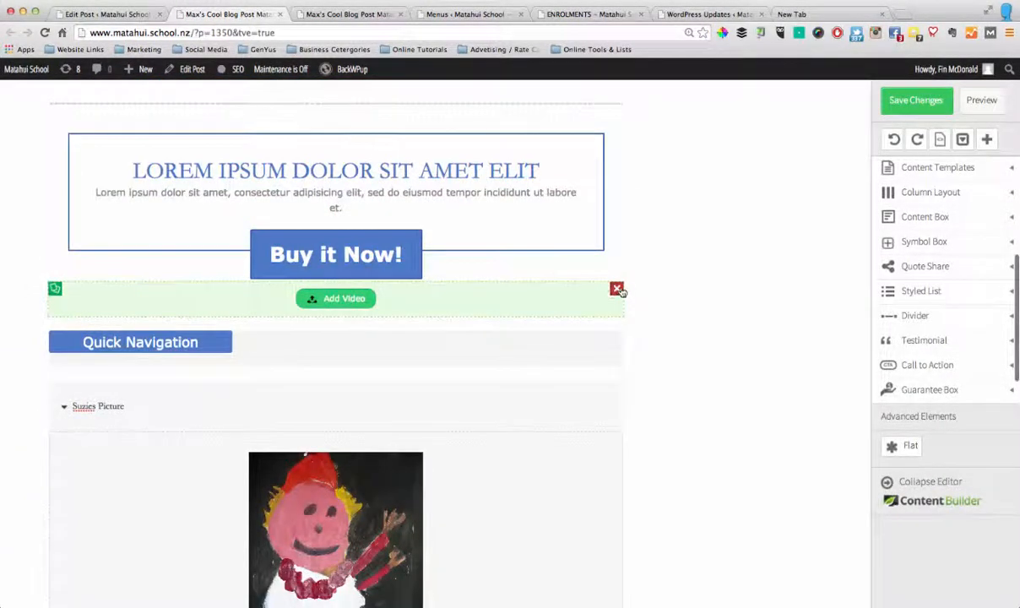
click(617, 289)
click(616, 290)
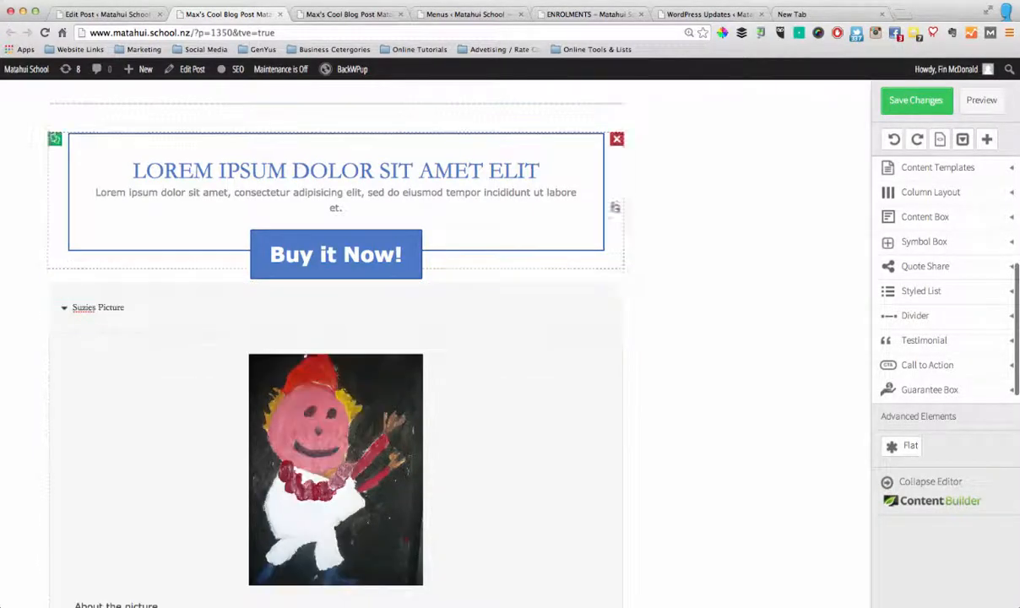
click(617, 141)
Add a three-column 1/3 layout below the tweetable quote
scroll(574, 265, up, 5)
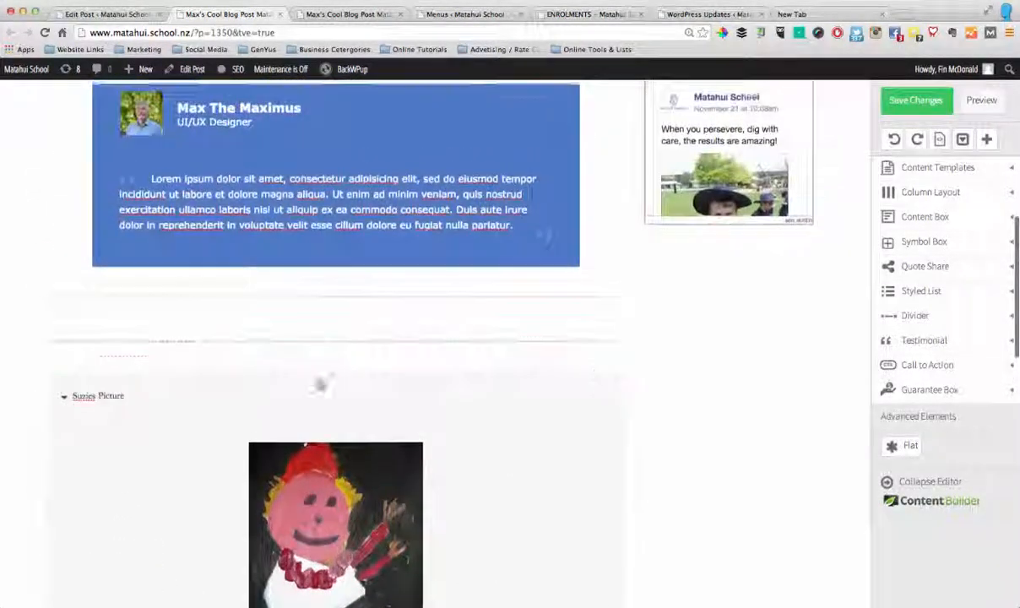
scroll(398, 417, up, 5)
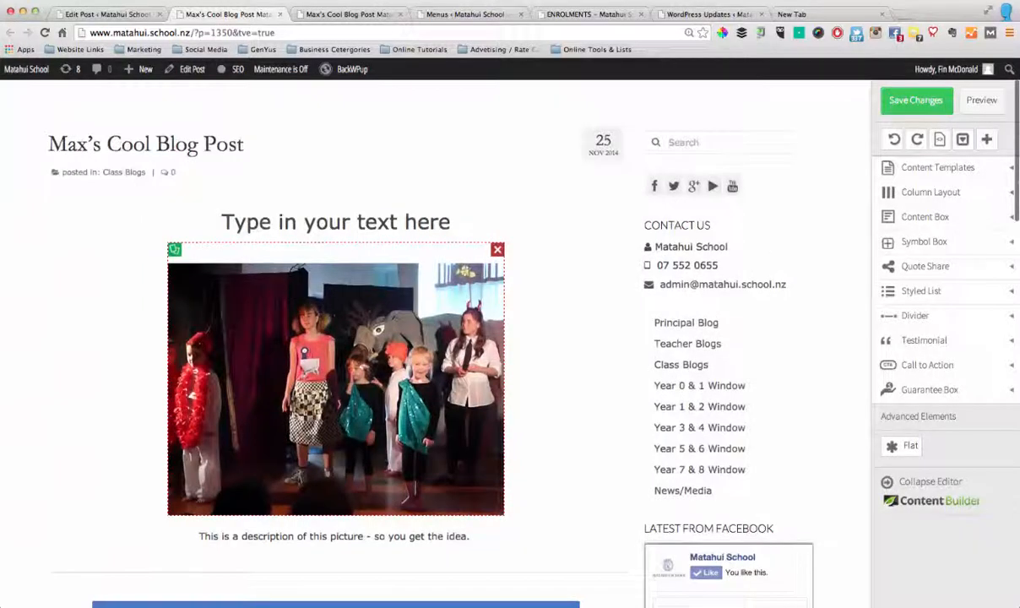
scroll(403, 415, down, 10)
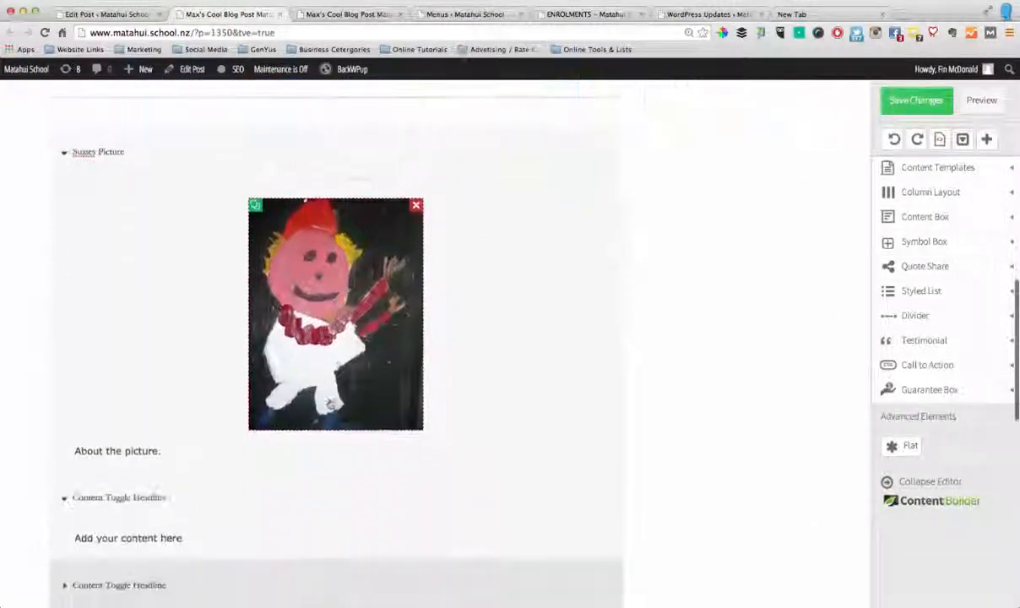
scroll(255, 399, down, 3)
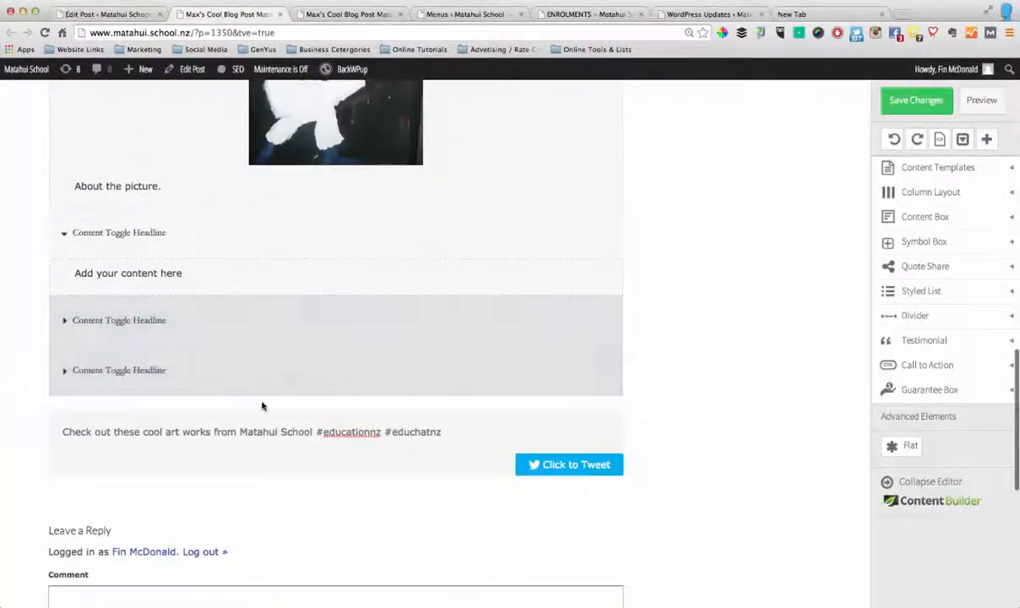
scroll(374, 415, down, 1)
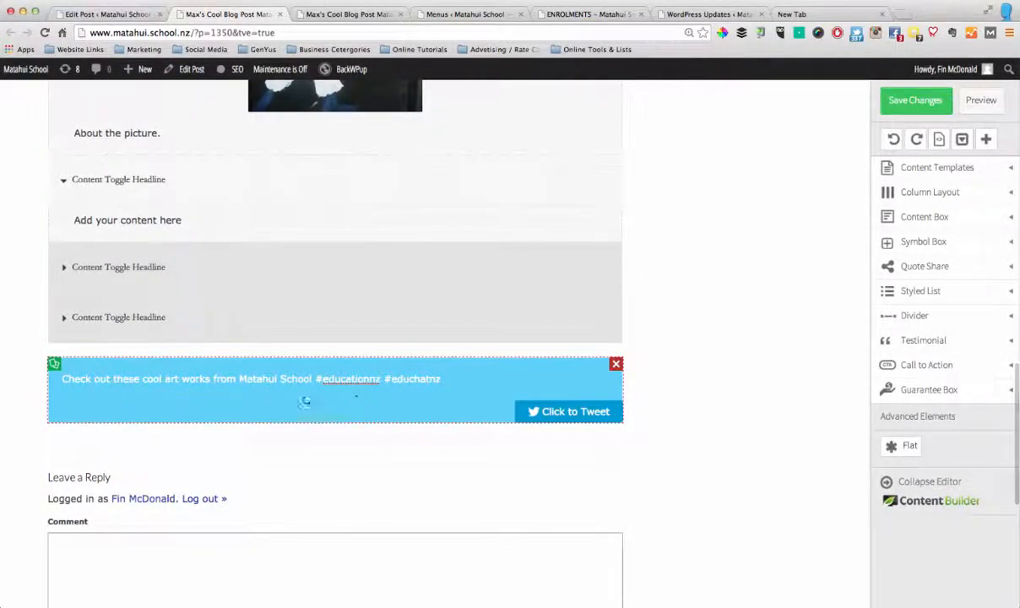
scroll(357, 380, up, 1)
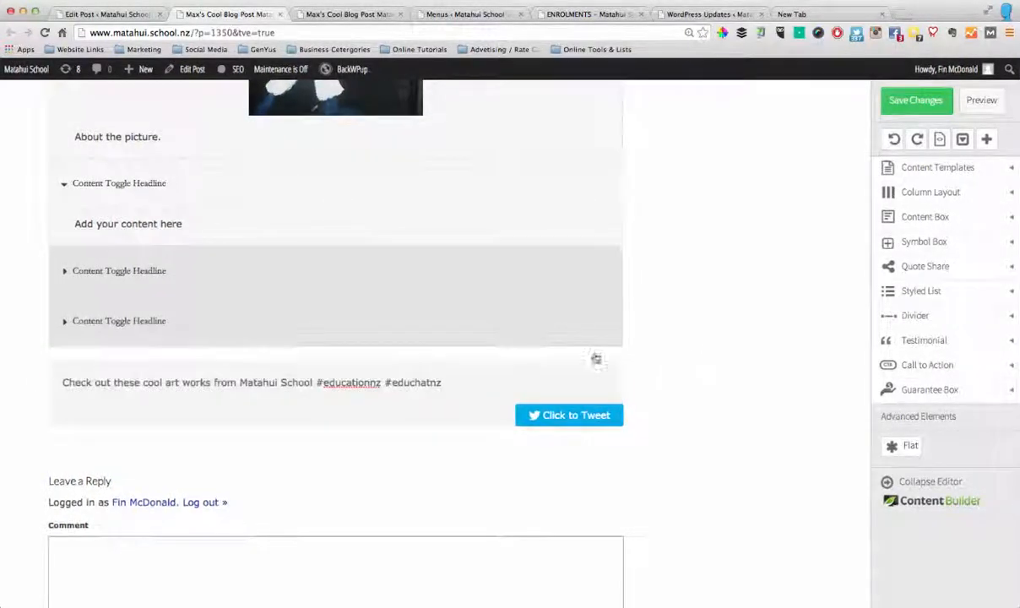
click(935, 194)
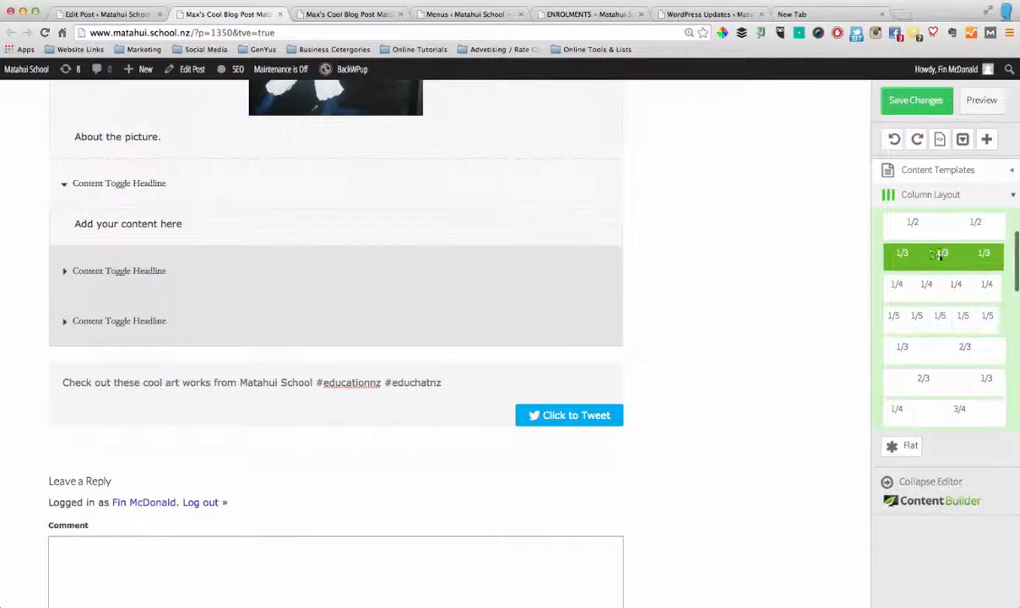
drag(939, 255, 307, 438)
scroll(337, 439, down, 2)
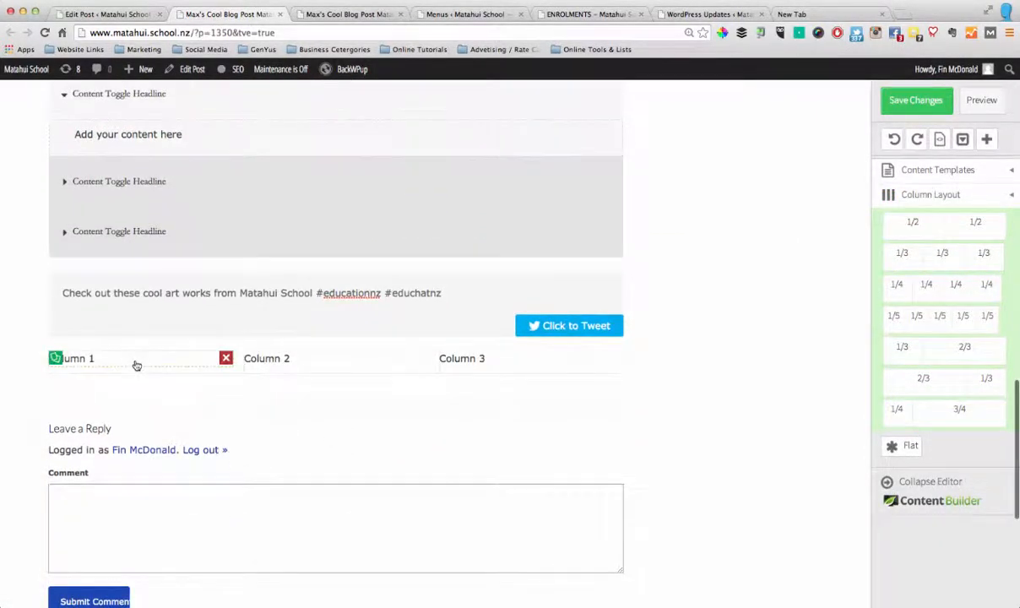
Look through the available simple, multi-style and advanced content elements
click(984, 195)
scroll(963, 253, up, 3)
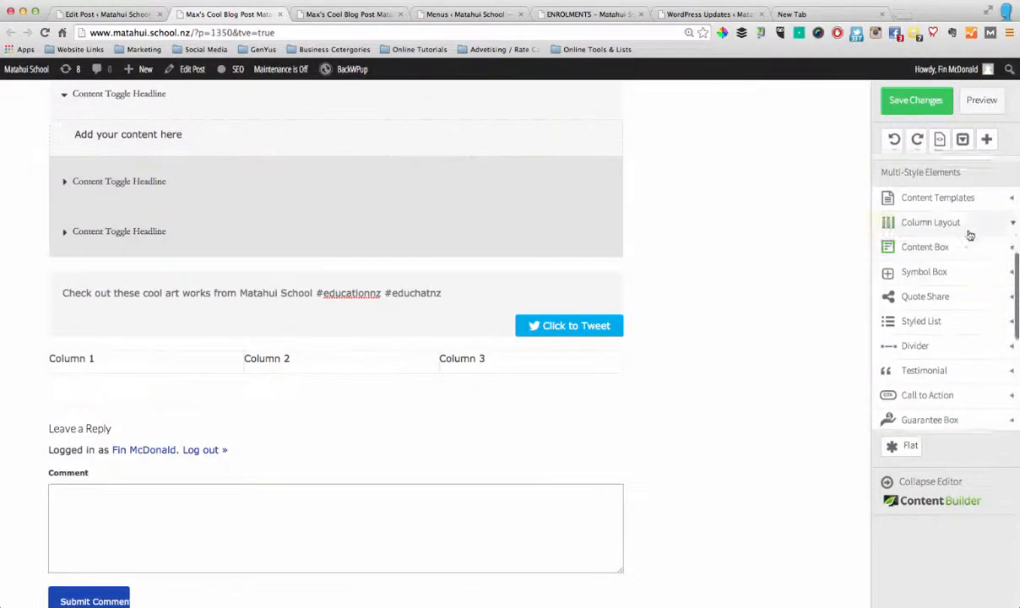
scroll(957, 288, up, 4)
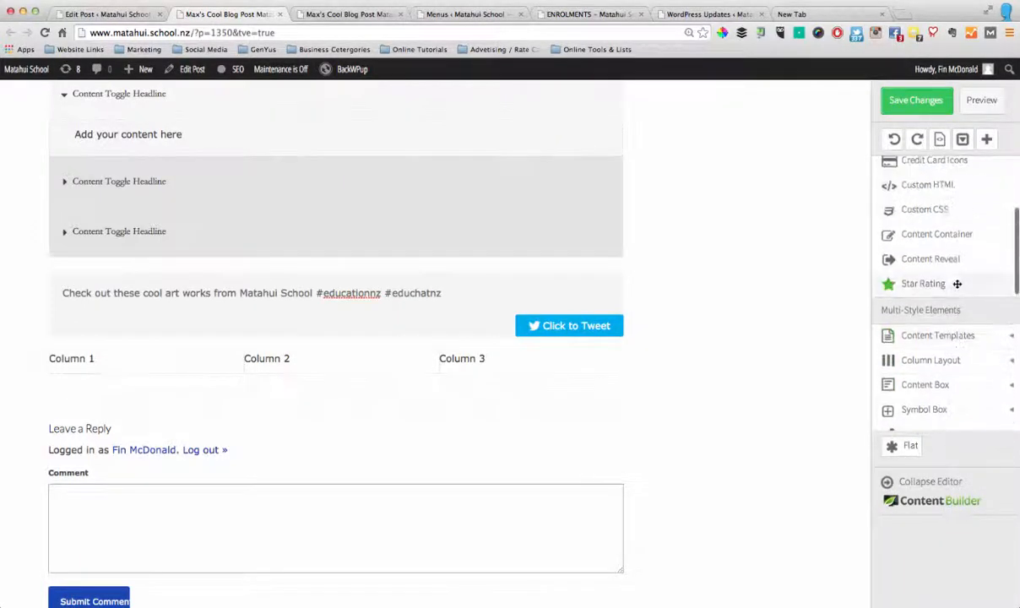
scroll(943, 269, up, 2)
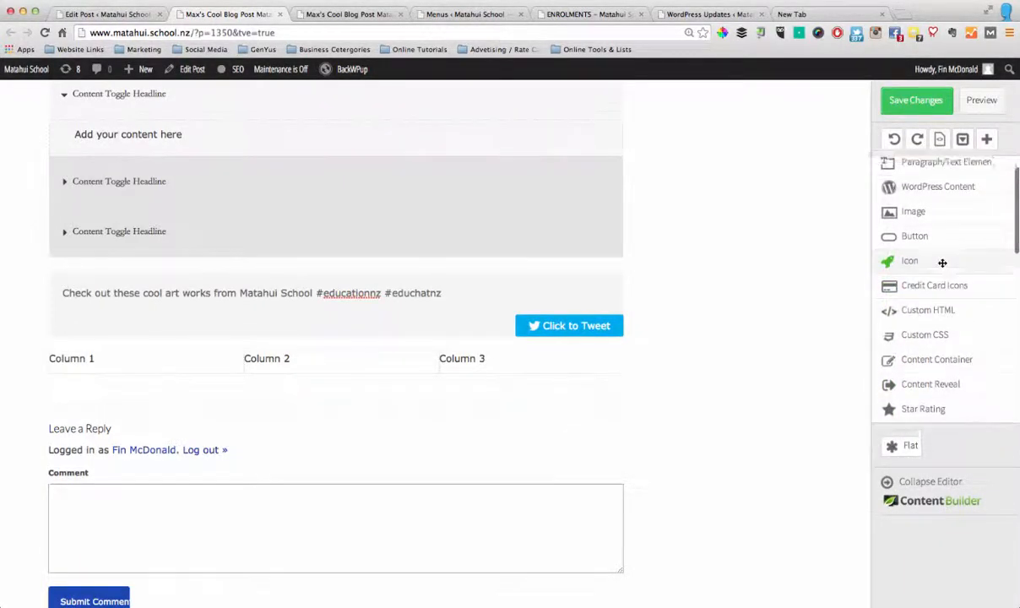
scroll(943, 268, down, 6)
scroll(942, 268, down, 7)
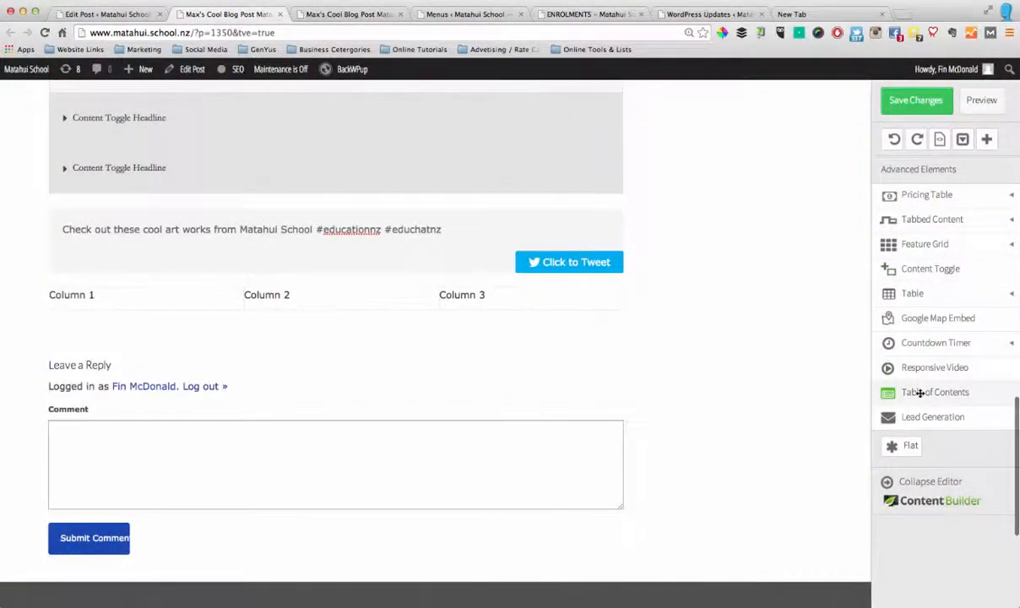
scroll(750, 348, up, 5)
scroll(737, 357, up, 10)
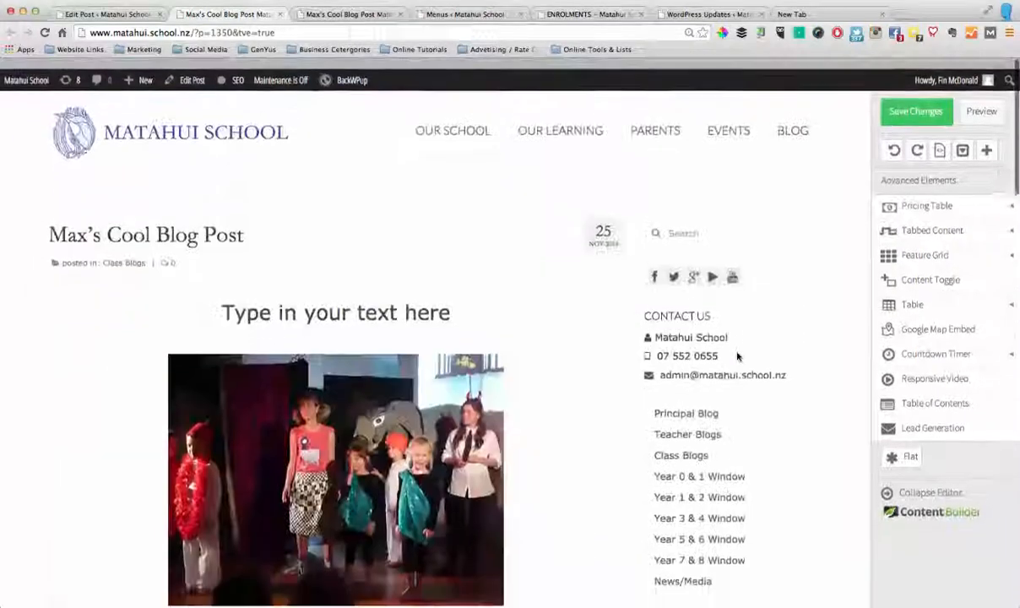
Save the post's changes and switch to its Edit Post page
click(913, 105)
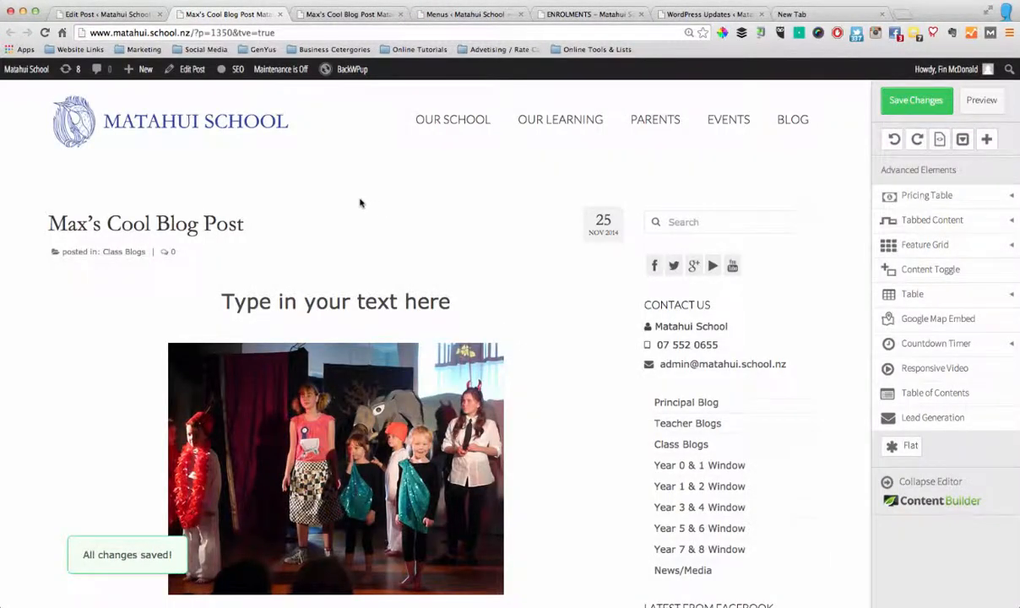
click(105, 15)
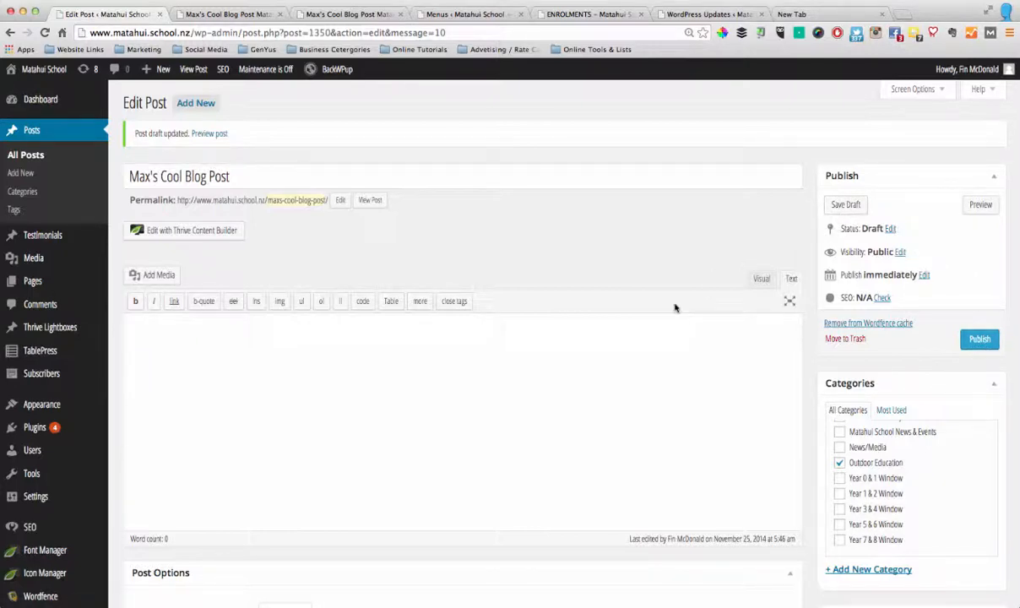
Review the Edit Post page from the publishing settings and post options to the WordPress SEO section
scroll(688, 304, down, 5)
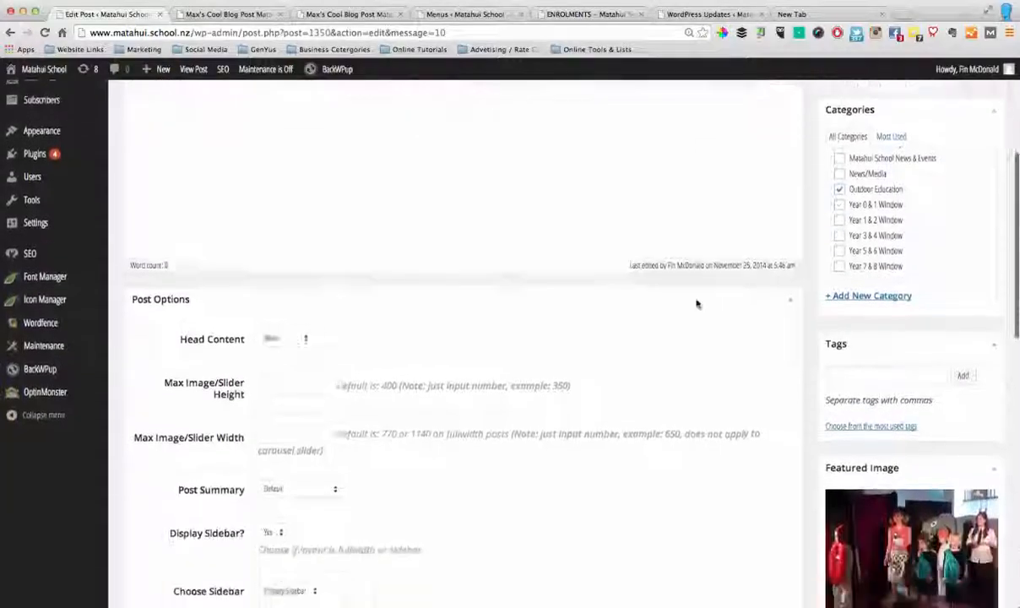
scroll(697, 304, down, 15)
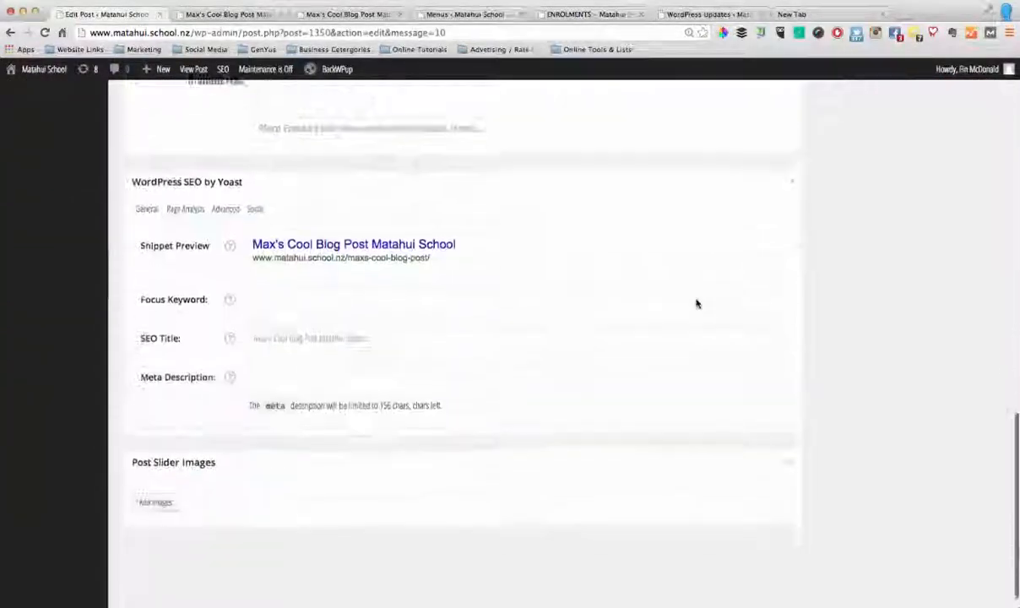
scroll(696, 302, up, 15)
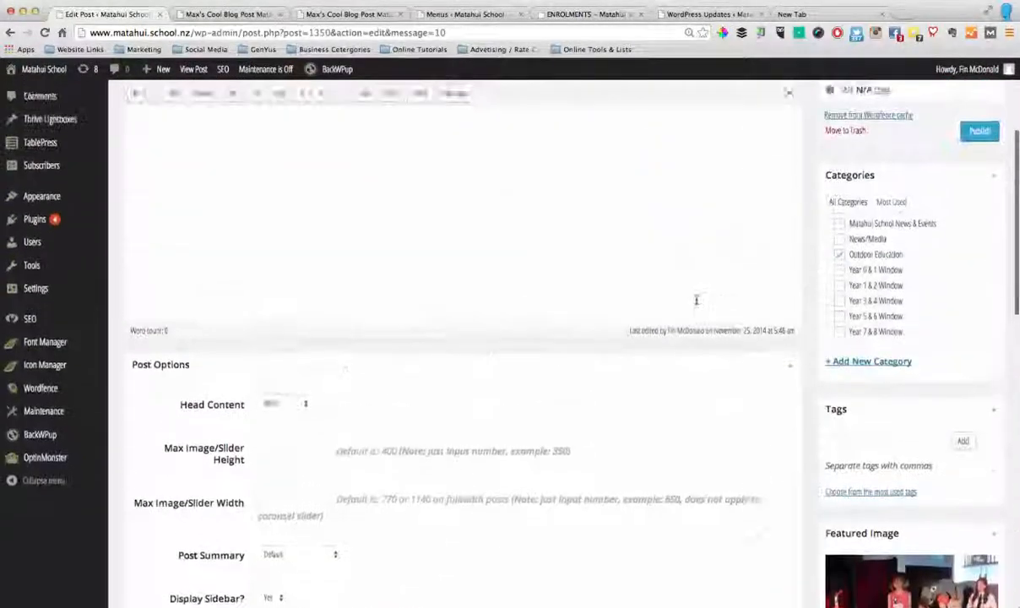
scroll(697, 299, up, 5)
scroll(696, 302, down, 15)
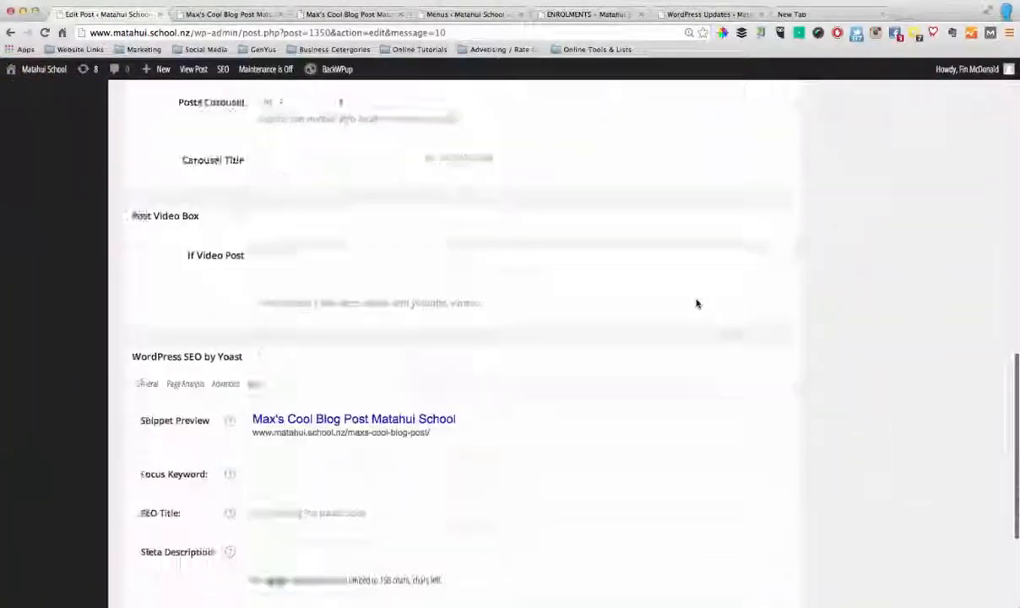
scroll(696, 304, up, 5)
scroll(697, 304, down, 2)
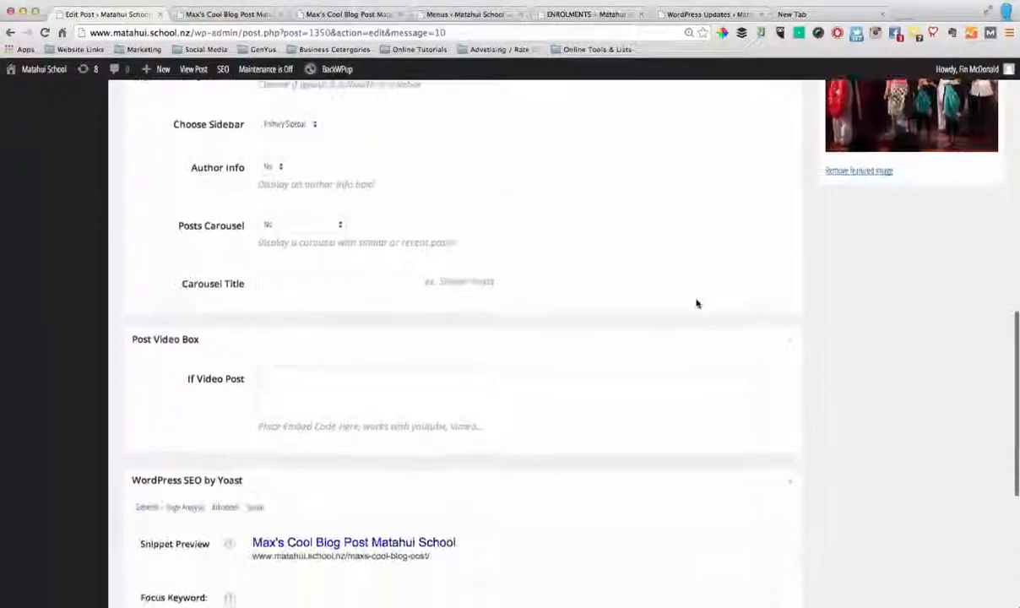
scroll(696, 303, up, 10)
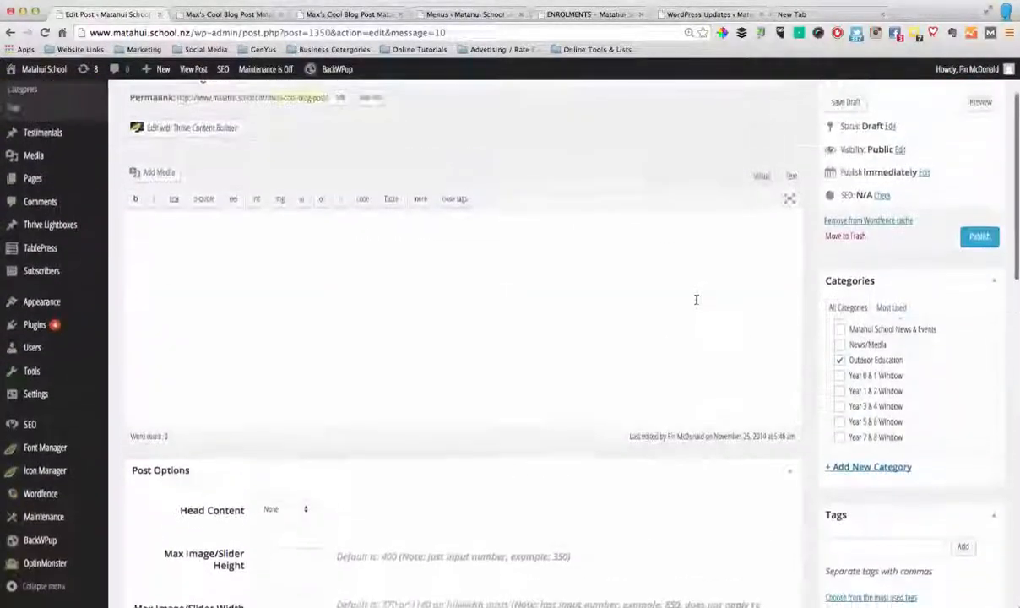
scroll(697, 300, up, 3)
scroll(696, 302, down, 15)
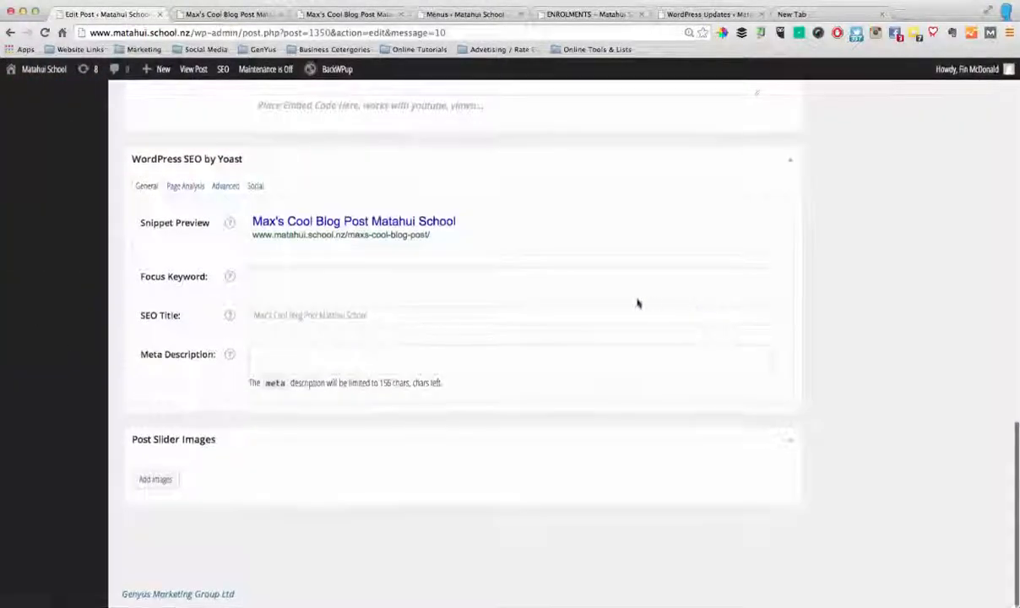
Set the post's SEO focus keyword to the suggested "national standards"
click(451, 278)
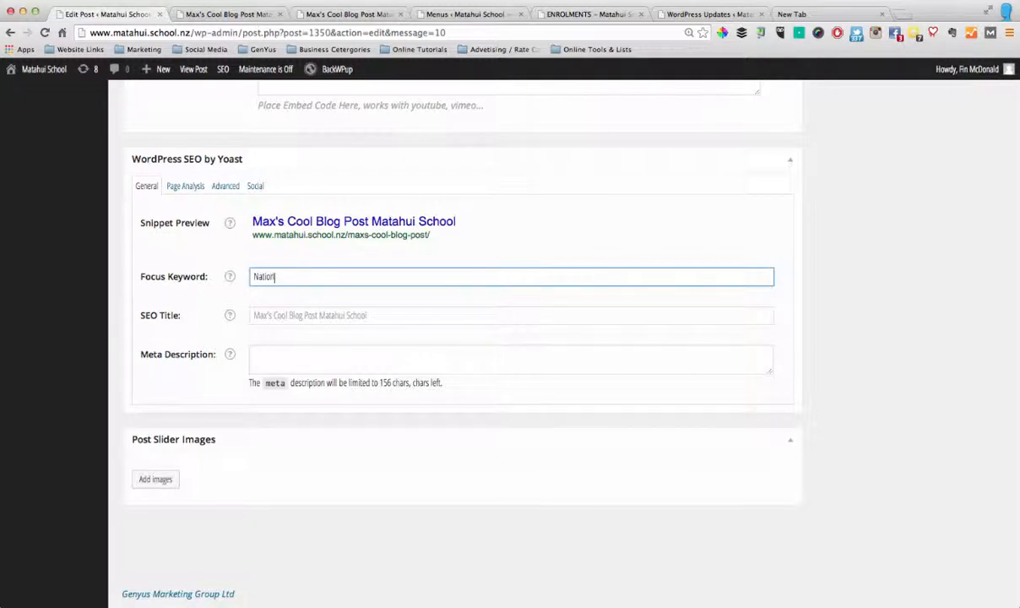
text(National Stanrds)
text(ndar)
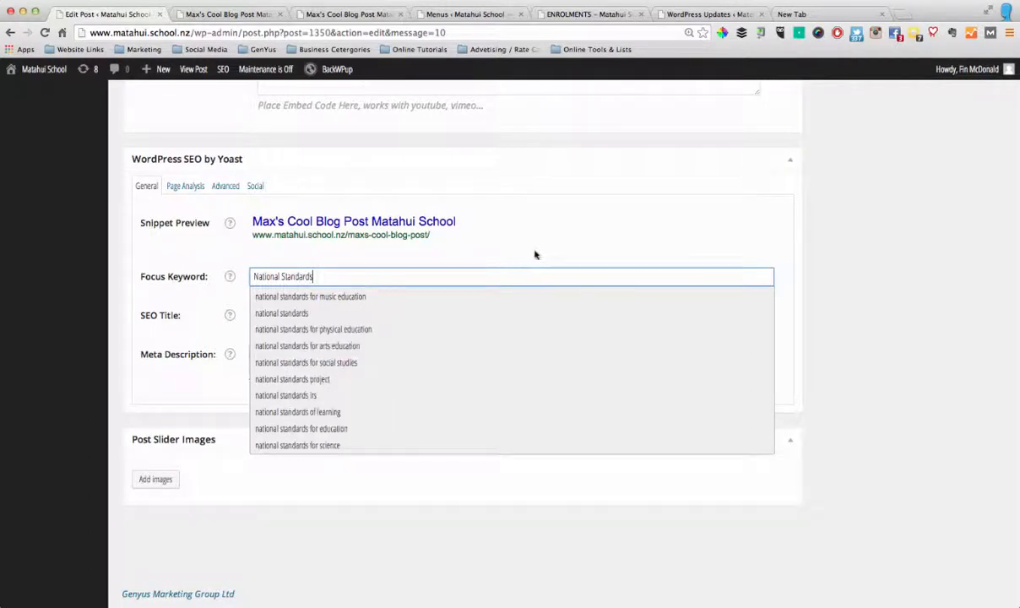
click(291, 314)
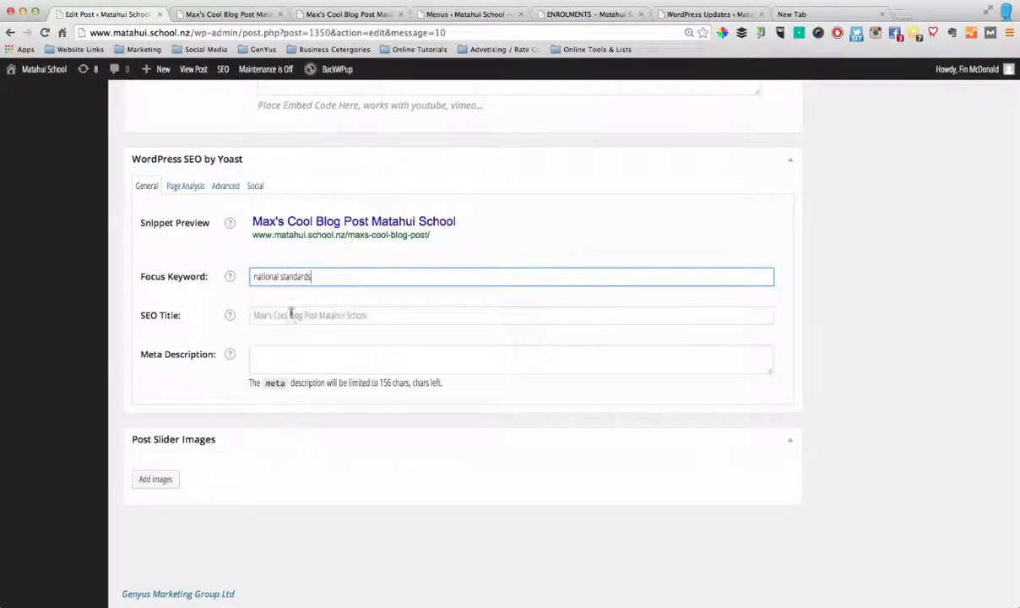
Open the SEO Title and Meta Description fields for editing and check the focus keyword usage
click(369, 316)
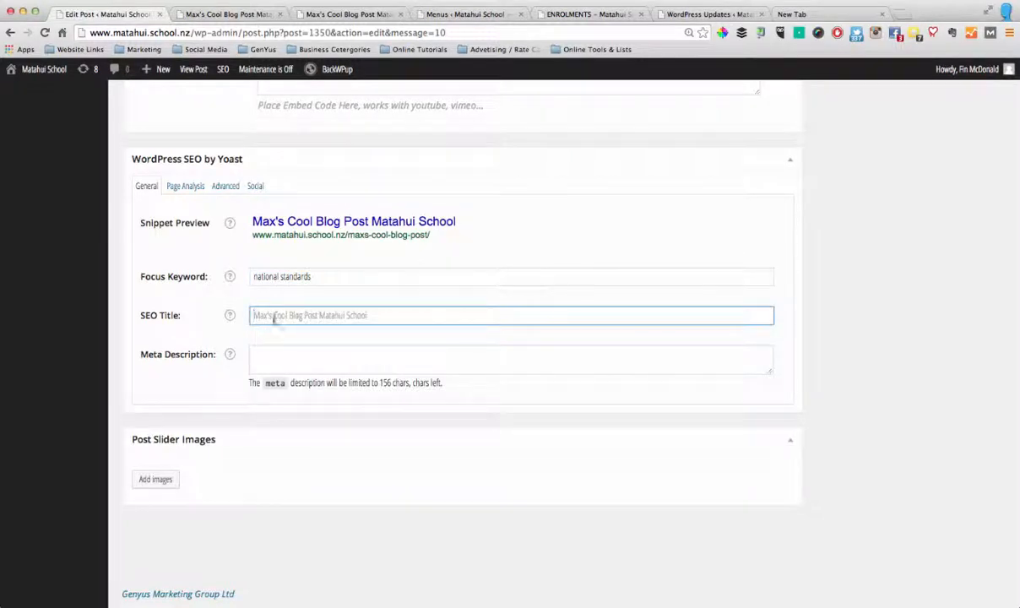
click(319, 362)
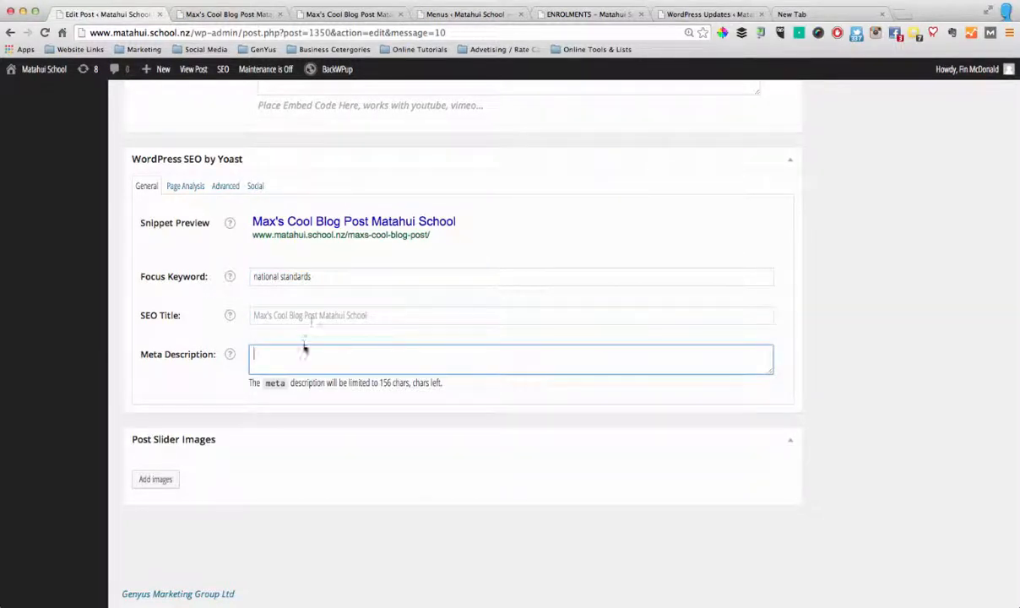
click(311, 314)
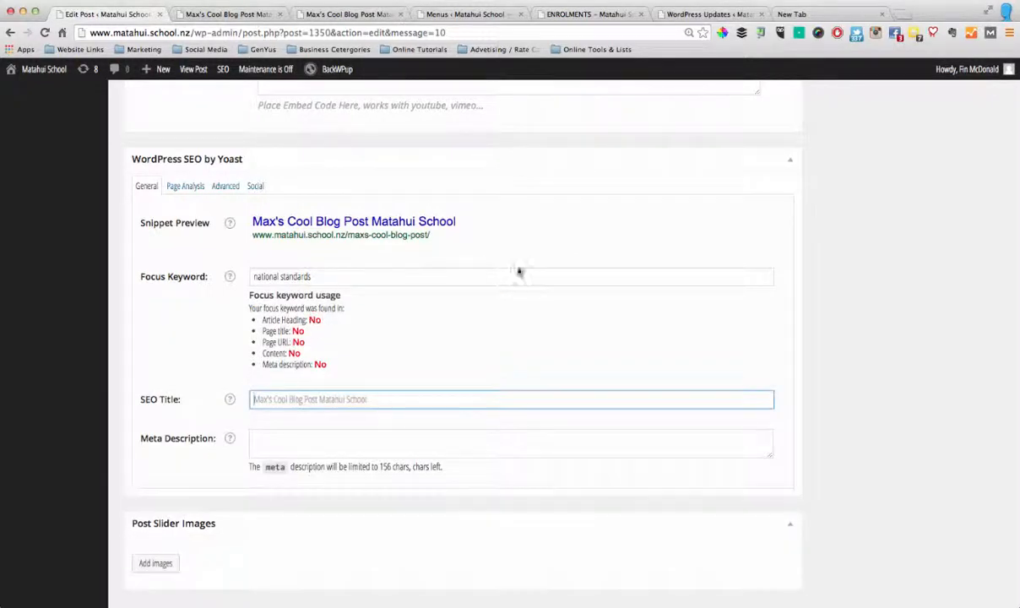
Return to the permalink at the start of the Edit Post page and open the draft post "Max's Cool Blog Post" for viewing
scroll(790, 351, down, 2)
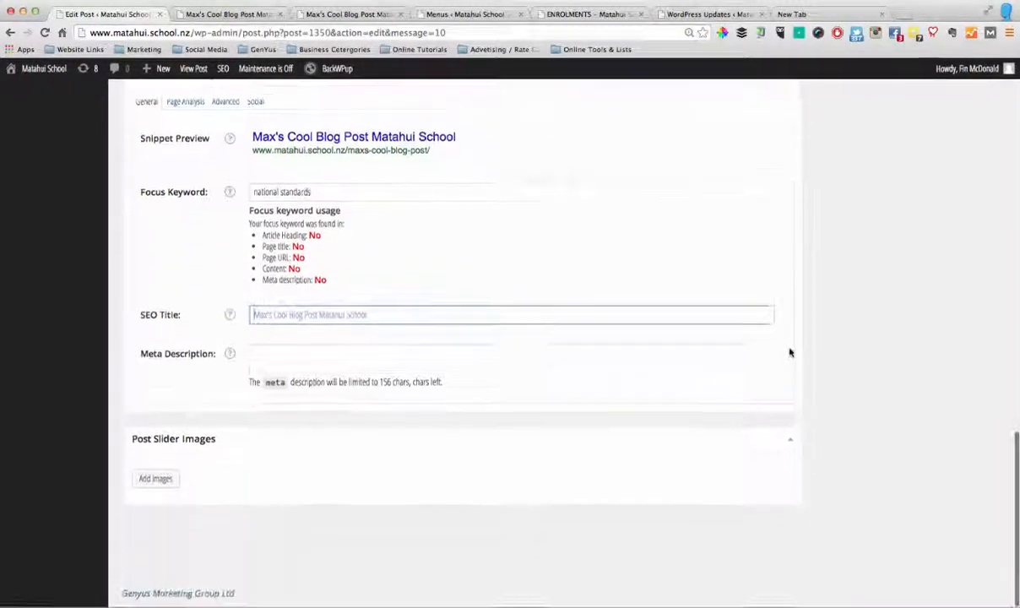
scroll(817, 362, up, 7)
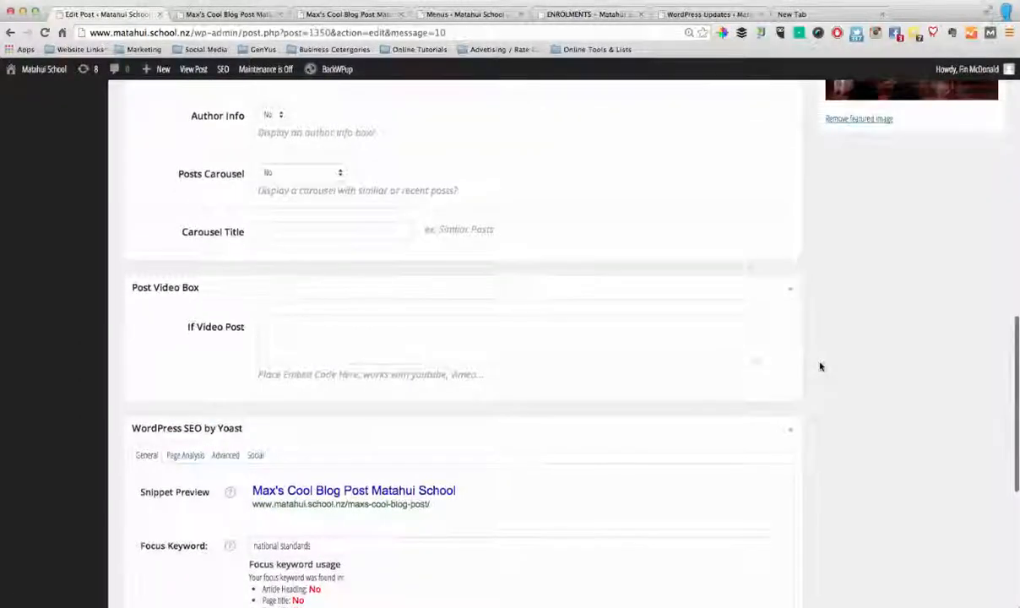
scroll(478, 517, down, 3)
scroll(458, 514, up, 8)
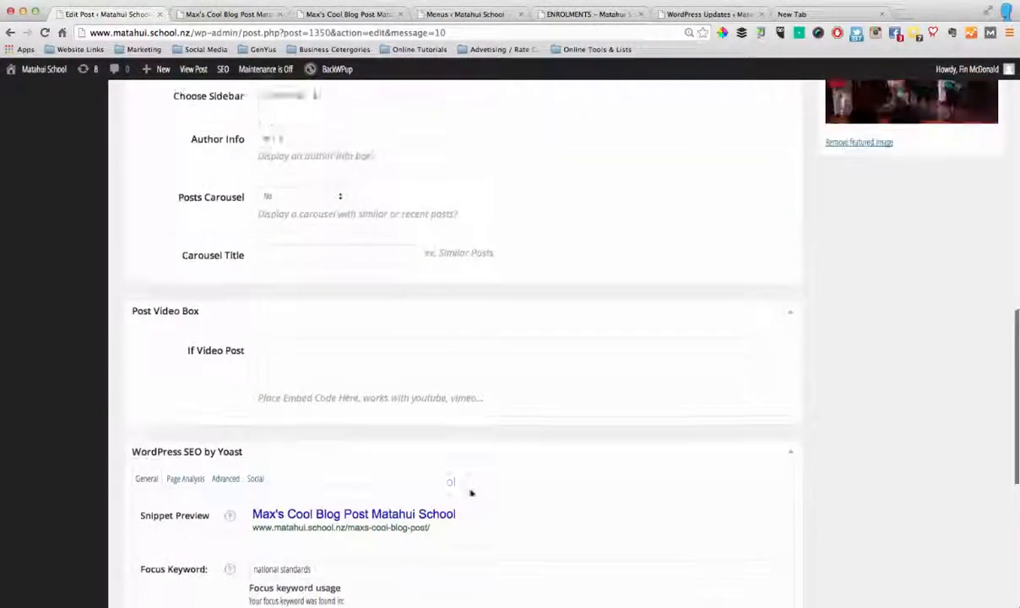
scroll(480, 299, up, 4)
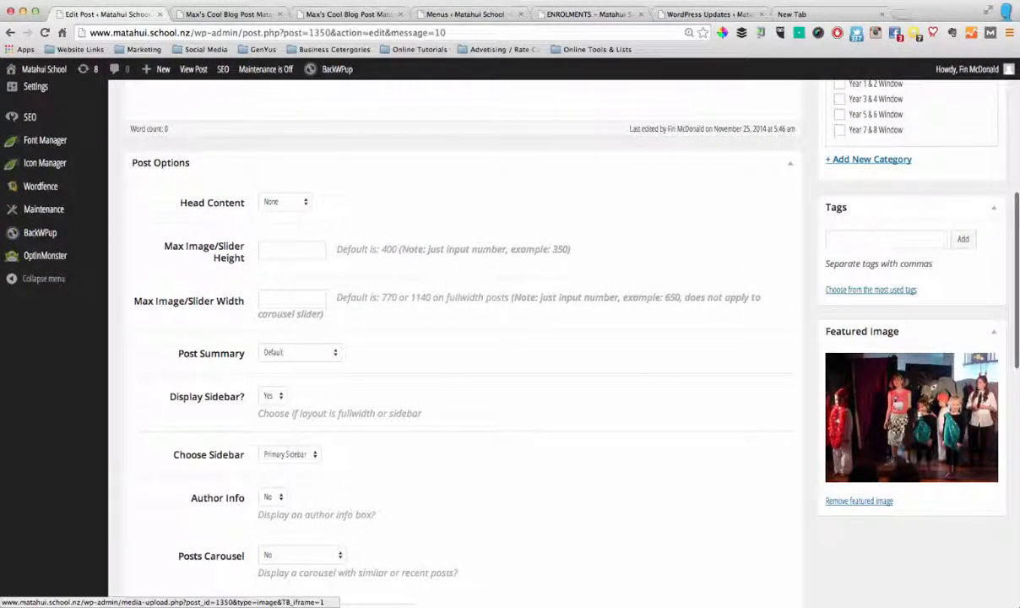
scroll(852, 405, up, 3)
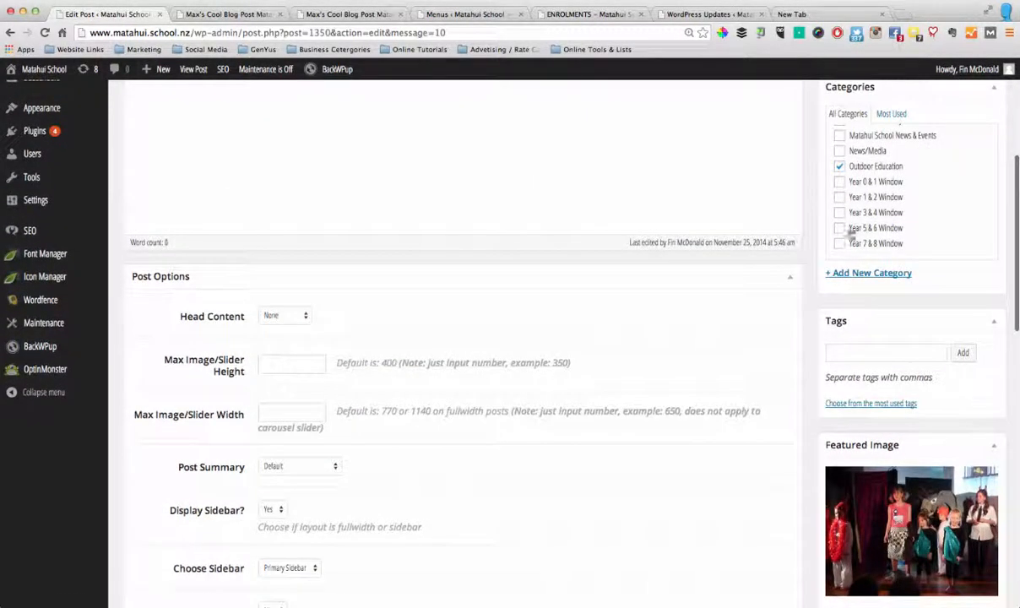
scroll(604, 377, up, 8)
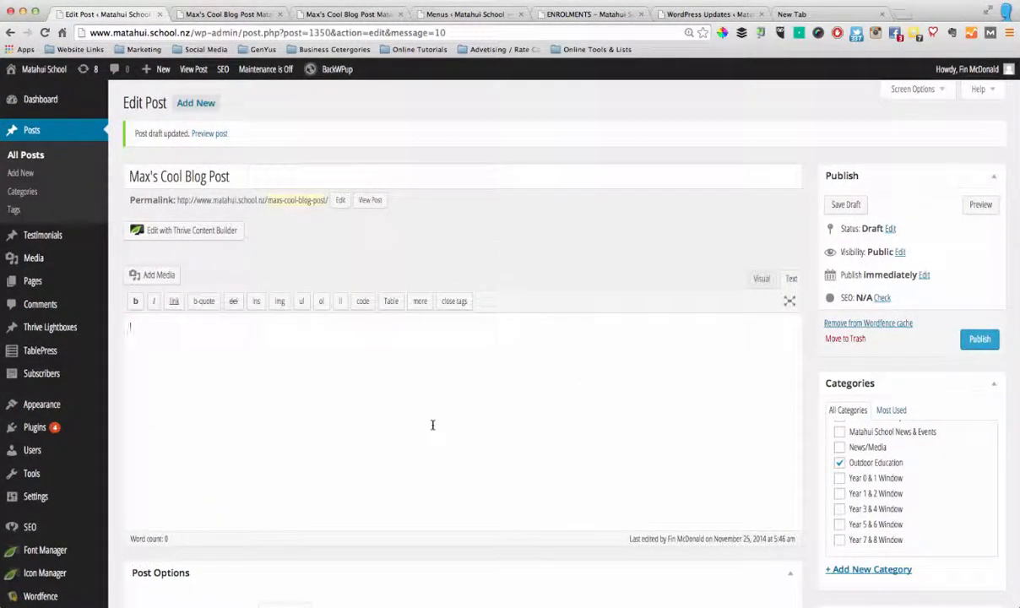
click(372, 203)
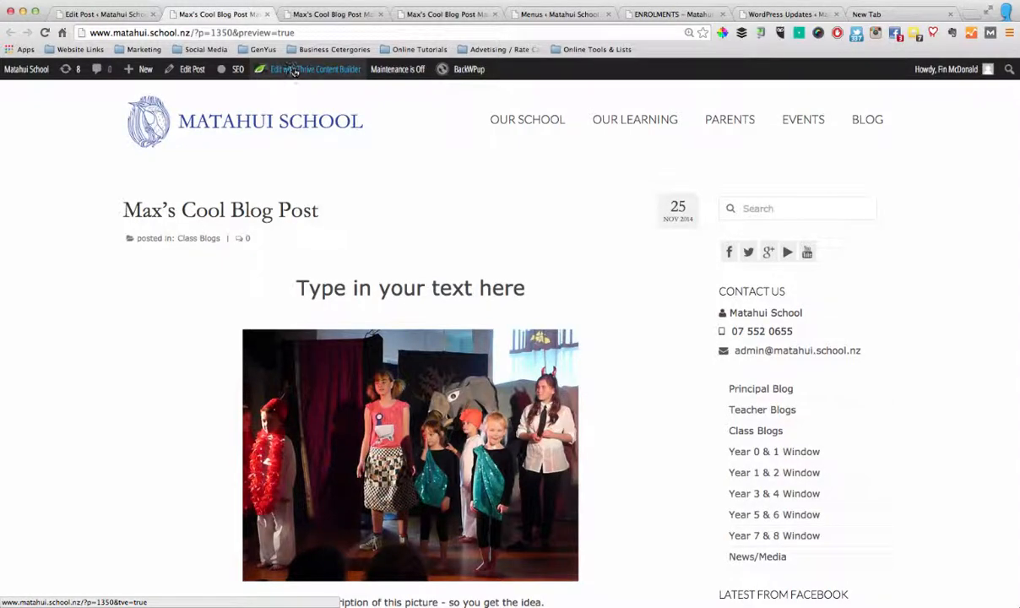
Review the previewed post's layout from its heading and picture through the testimonial and content toggles to the comment form and footer
scroll(578, 276, down, 15)
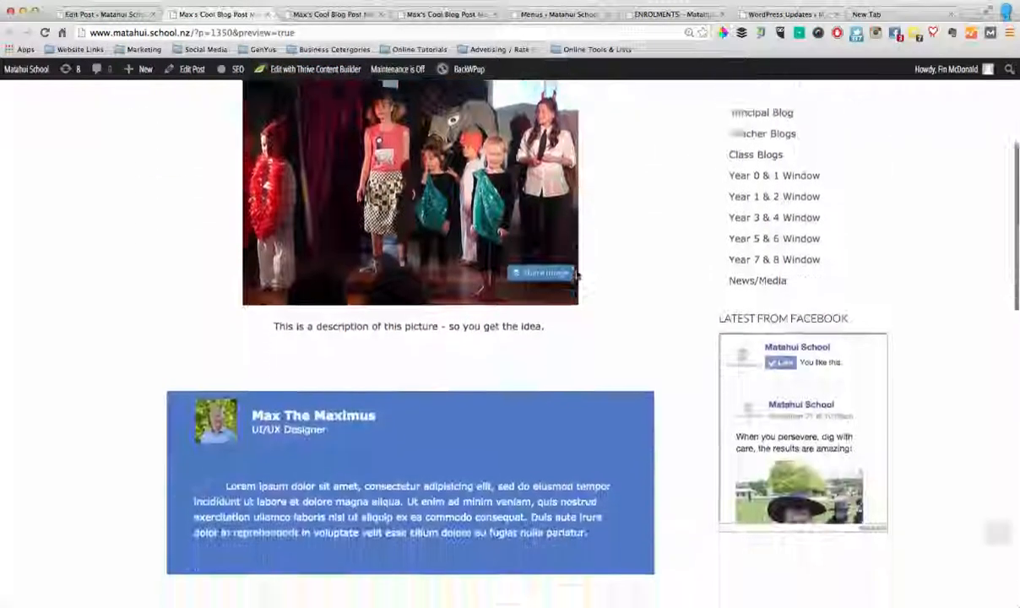
scroll(577, 275, down, 3)
scroll(576, 273, up, 15)
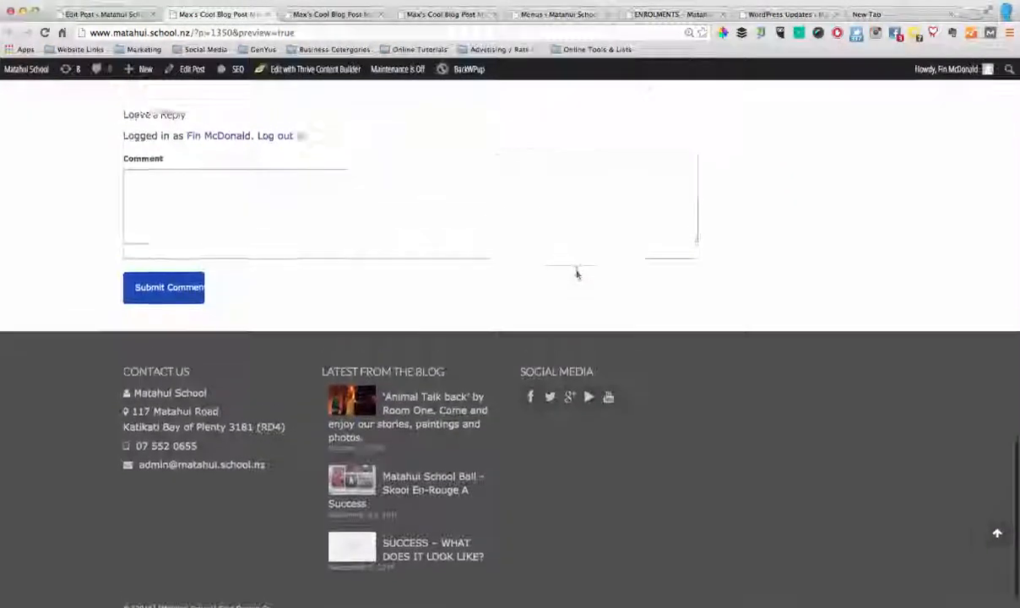
scroll(576, 273, up, 2)
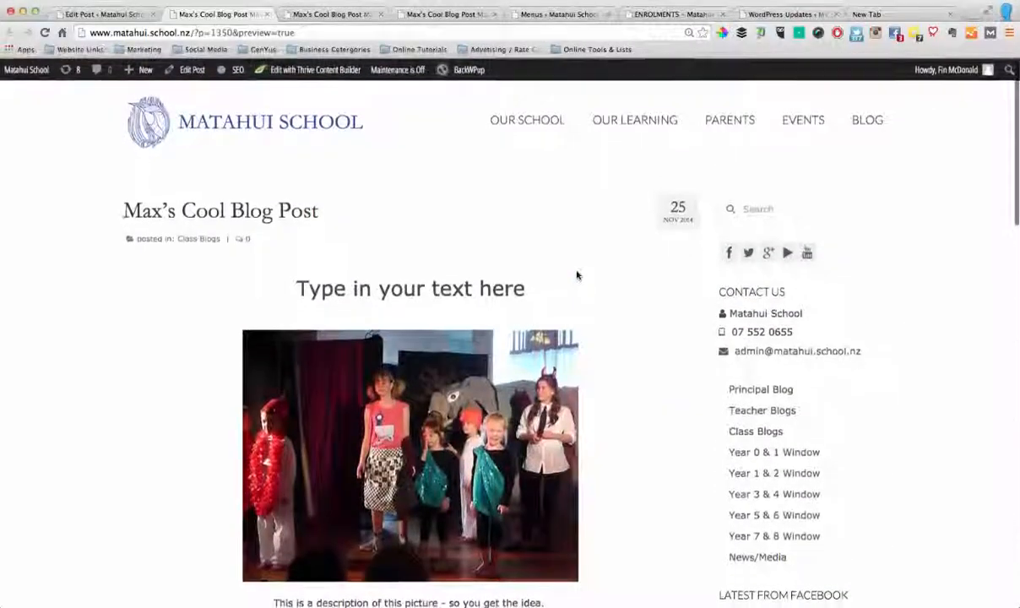
scroll(556, 238, down, 6)
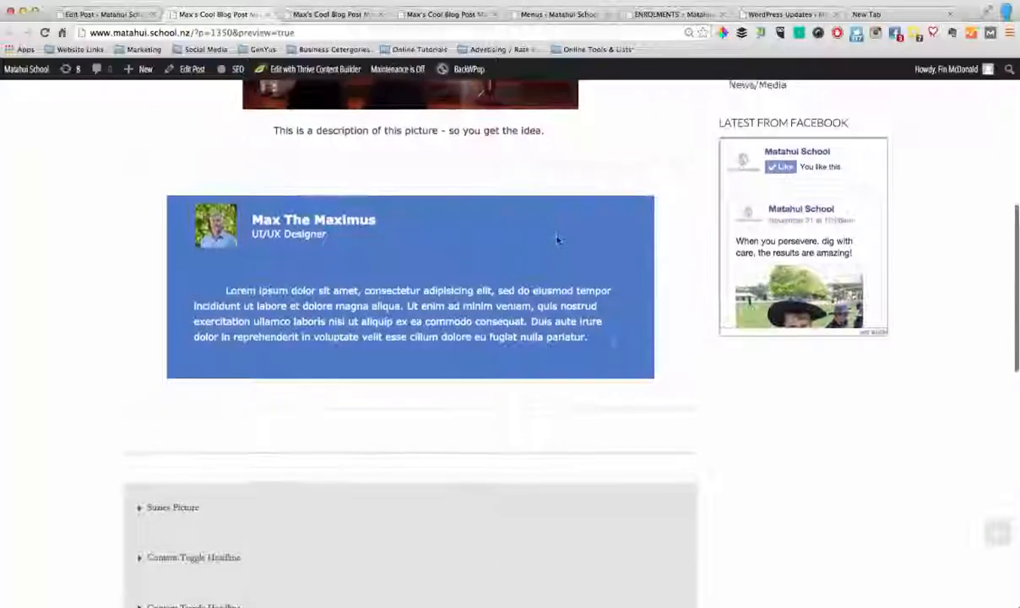
scroll(553, 238, up, 6)
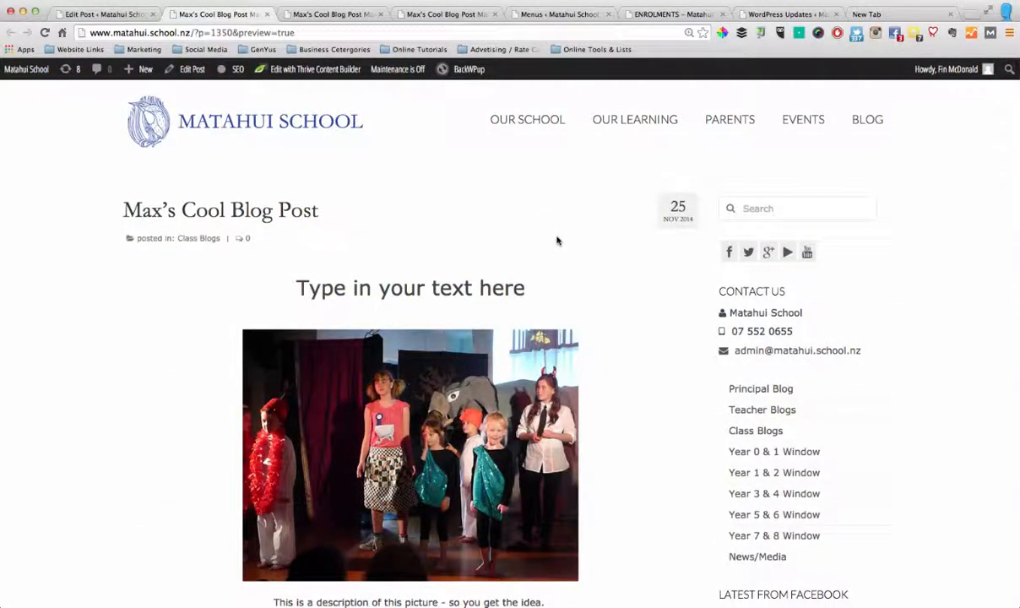